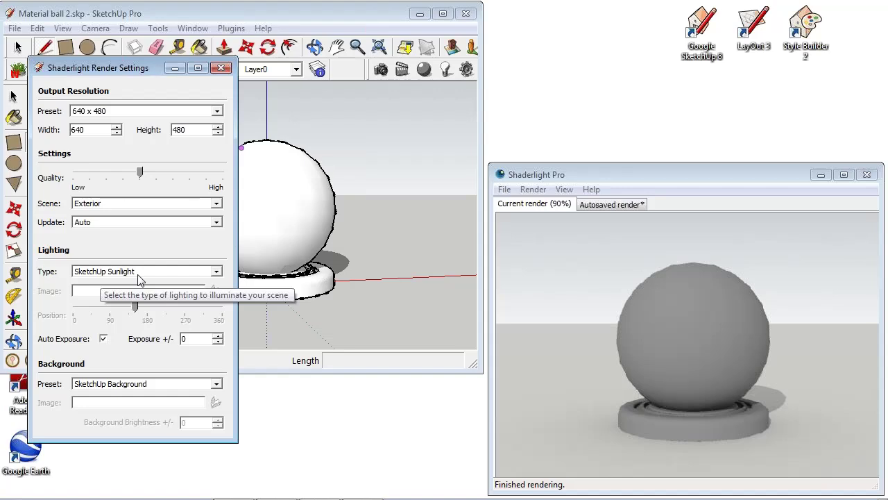
Close the render settings and open the shadow settings, placing them clear of the material ball.
left_click(222, 68)
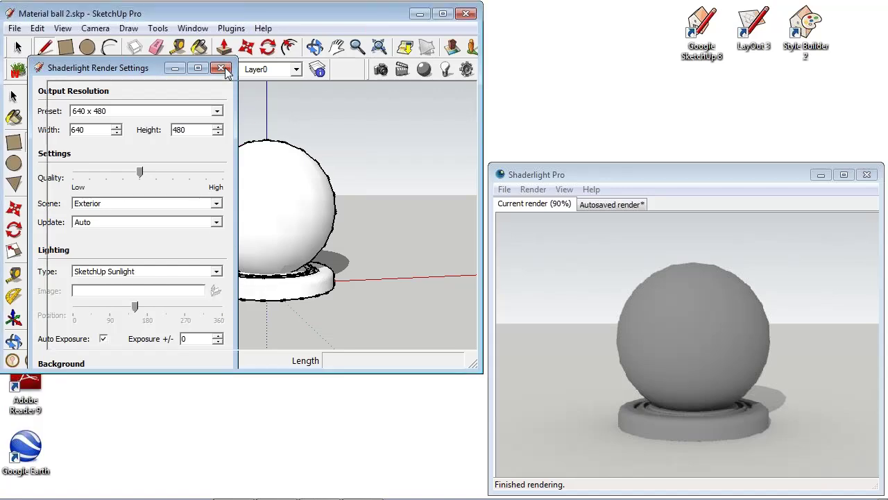
middle_click_drag(293, 263, 217, 266)
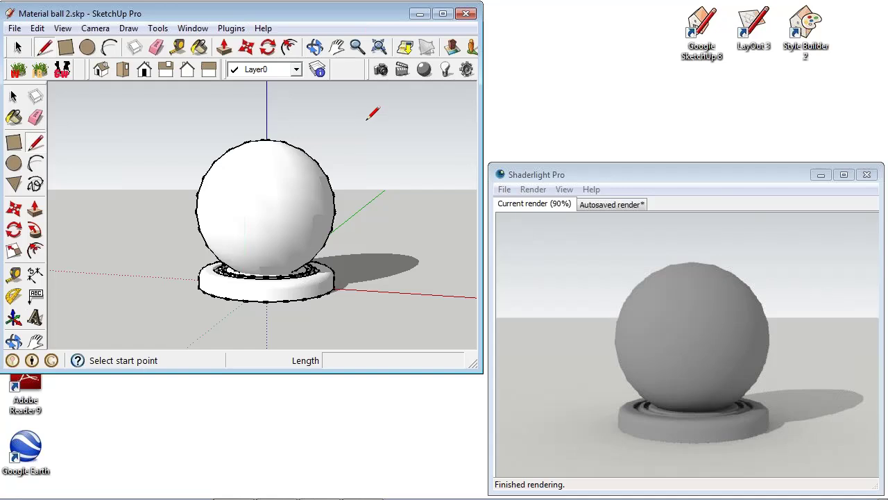
left_click(197, 31)
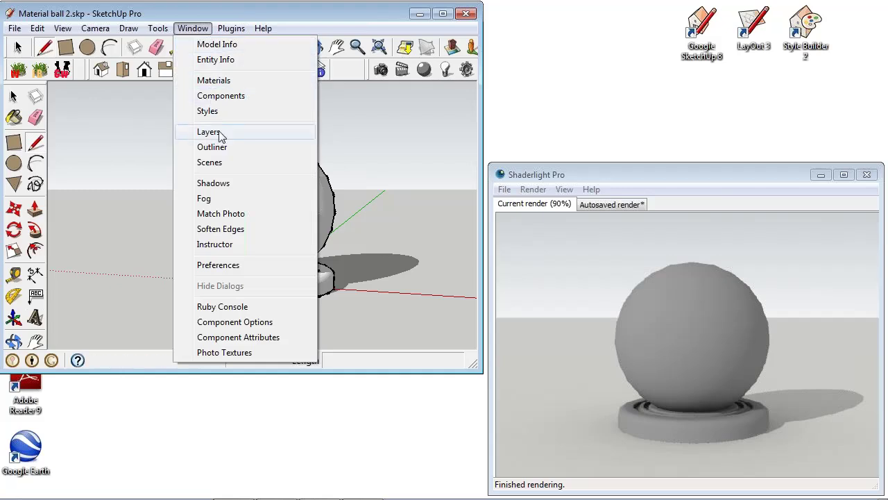
left_click(213, 182)
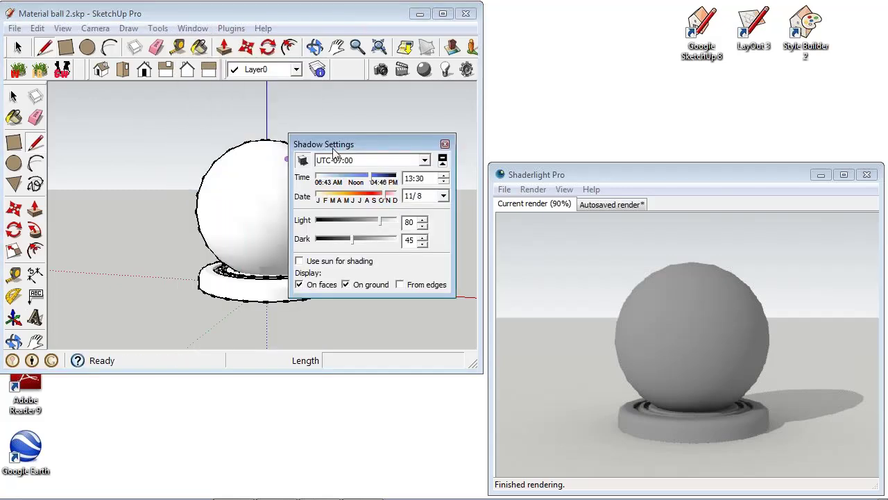
mouse_move(332, 145)
left_mouse_down()
mouse_move(339, 84)
mouse_move(368, 36)
left_mouse_up()
Shift the sun's time of day through 09:32, 07:46 and 15:32 on 11/8, ending at 12:00.
left_click_drag(386, 75, 379, 74)
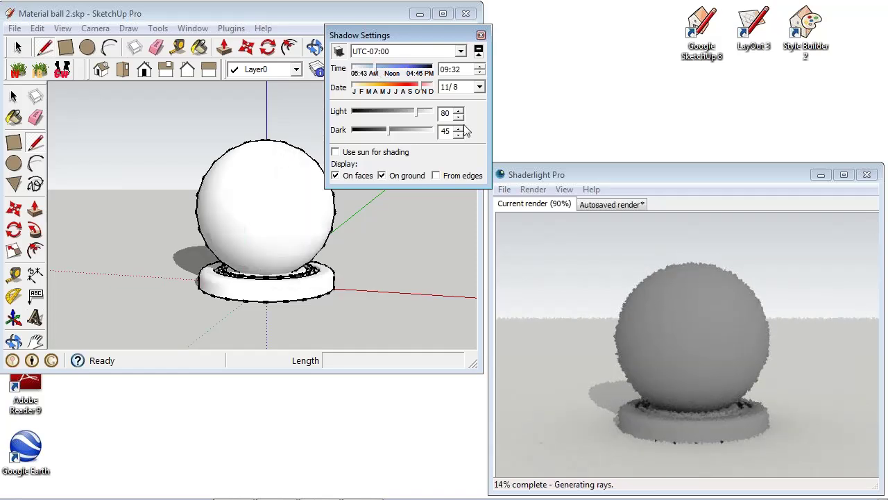
left_click_drag(368, 74, 362, 72)
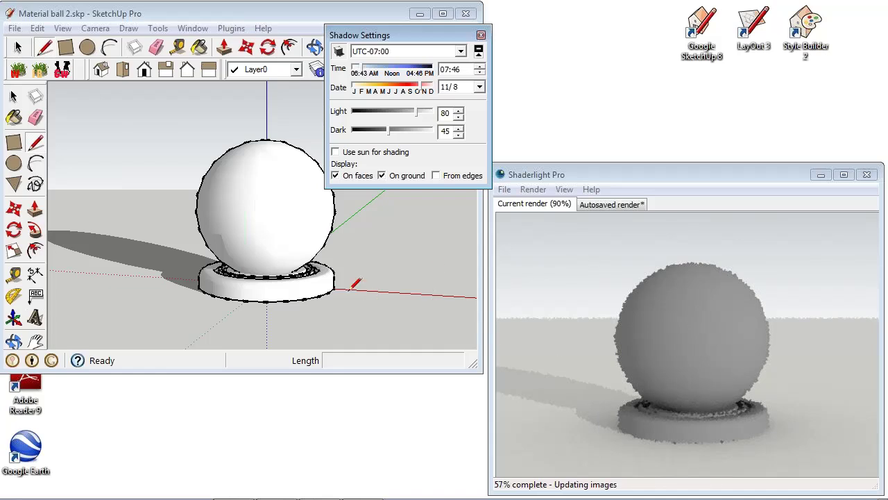
mouse_move(357, 282)
middle_mouse_down()
mouse_move(349, 296)
mouse_move(329, 293)
mouse_move(322, 279)
middle_mouse_up()
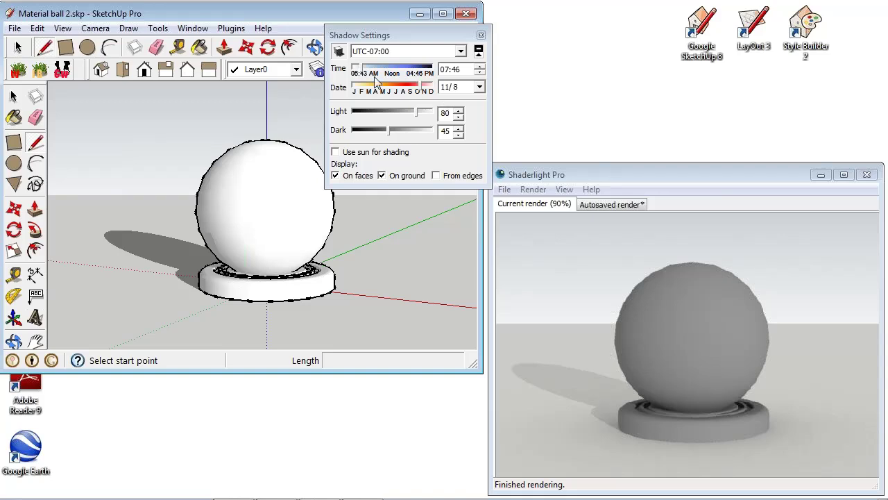
left_click_drag(357, 73, 426, 75)
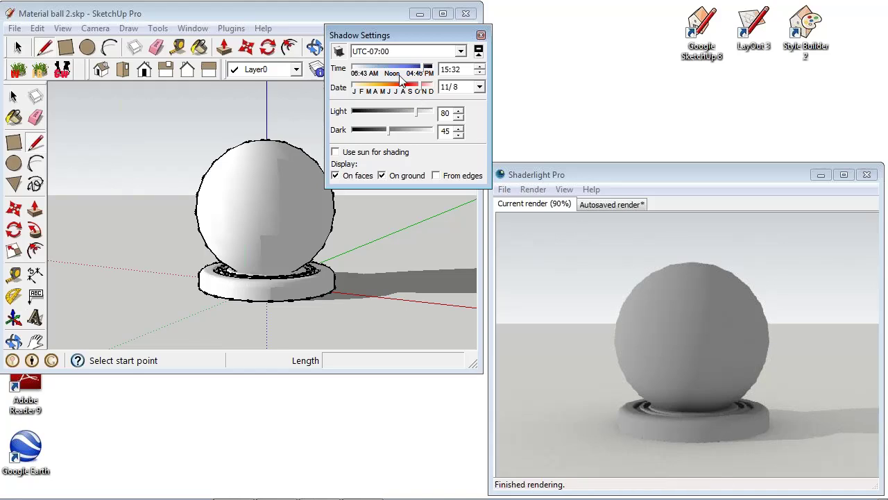
left_click_drag(425, 73, 398, 74)
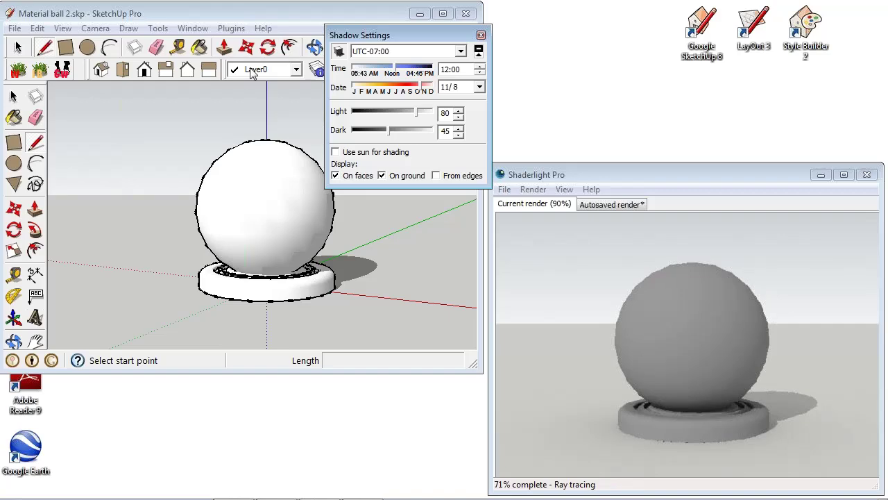
Sample the ball's material with the eyedropper and open it in the Shaderlight material editor.
left_click(200, 47)
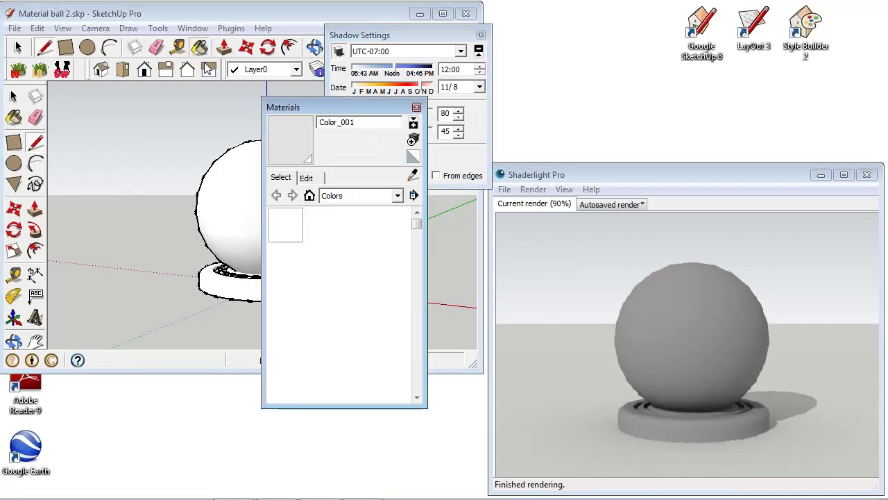
left_click(414, 175)
left_click(224, 174)
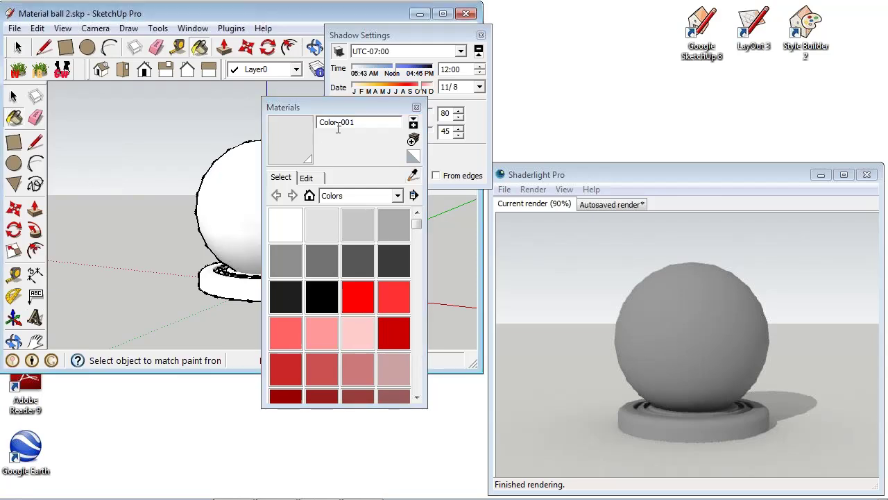
left_click(417, 109)
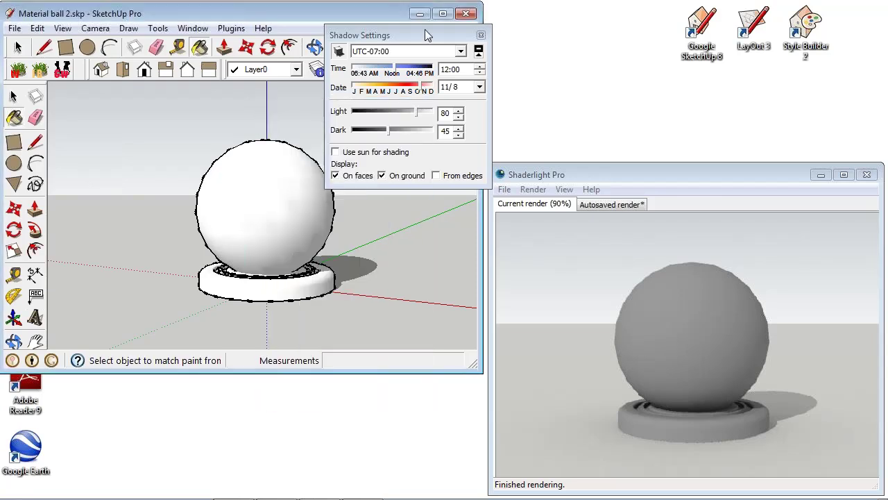
left_click_drag(429, 36, 428, 110)
left_click(426, 71)
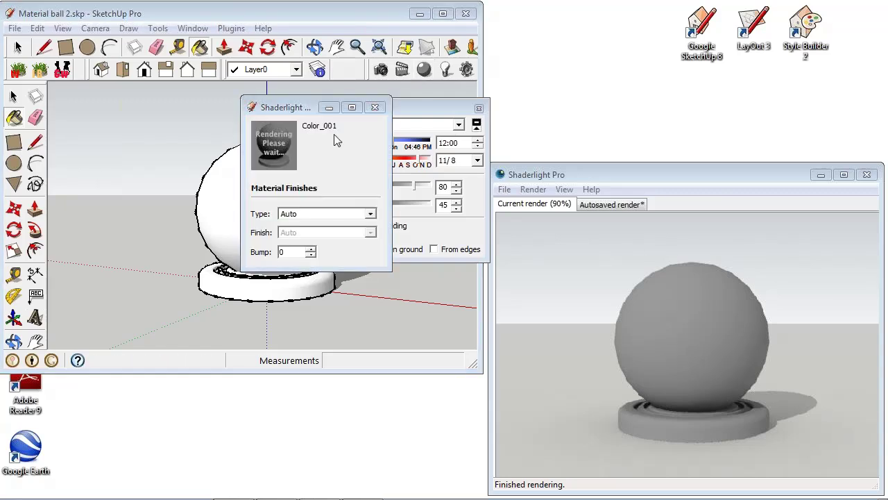
Set the Color_001 material type to Shiny, trying the Mirror finish before choosing Polished_3.
left_click(342, 217)
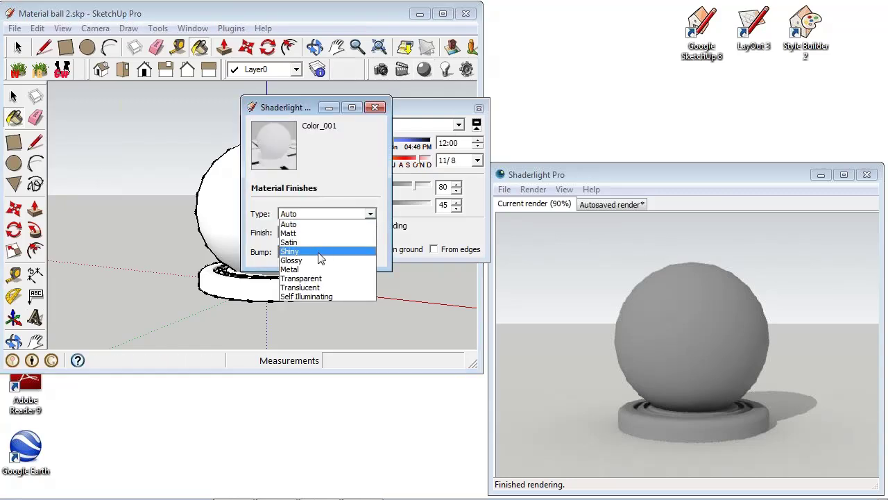
left_click(321, 251)
left_click(326, 233)
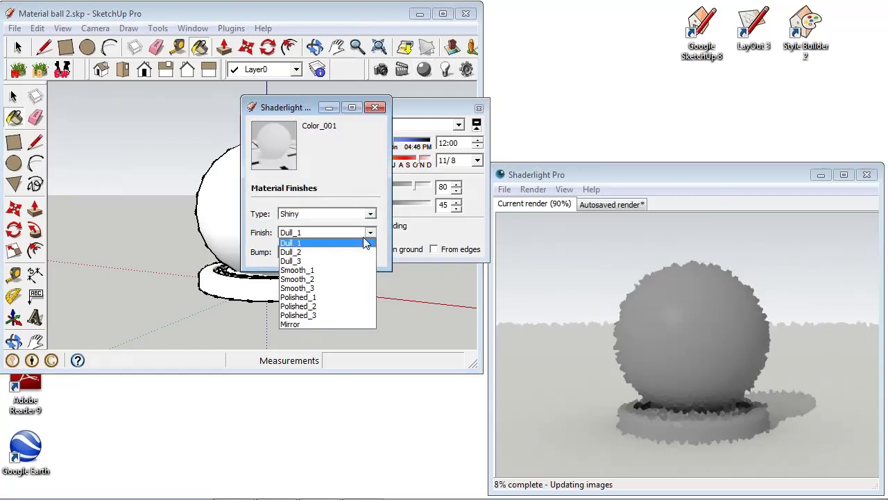
left_click(337, 325)
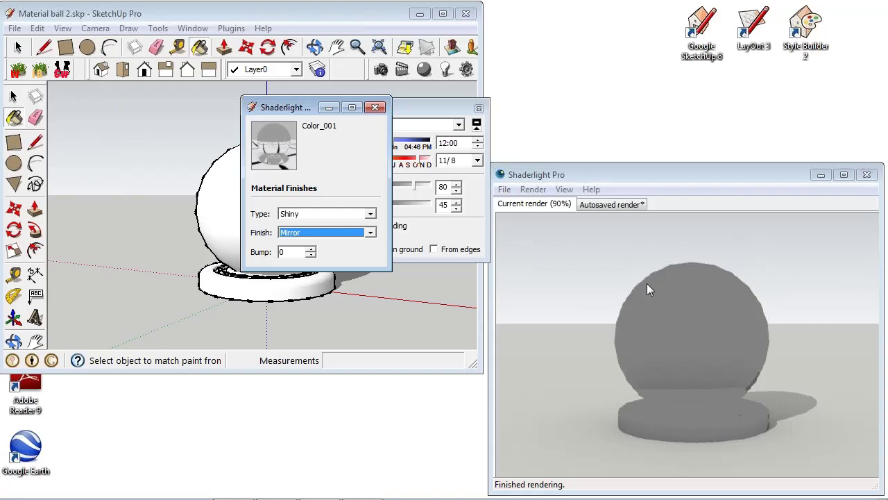
left_click(347, 231)
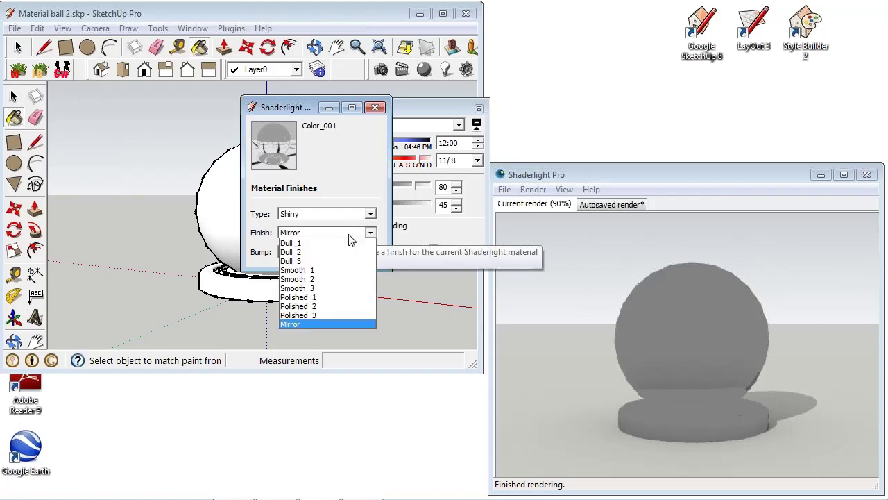
left_click(315, 316)
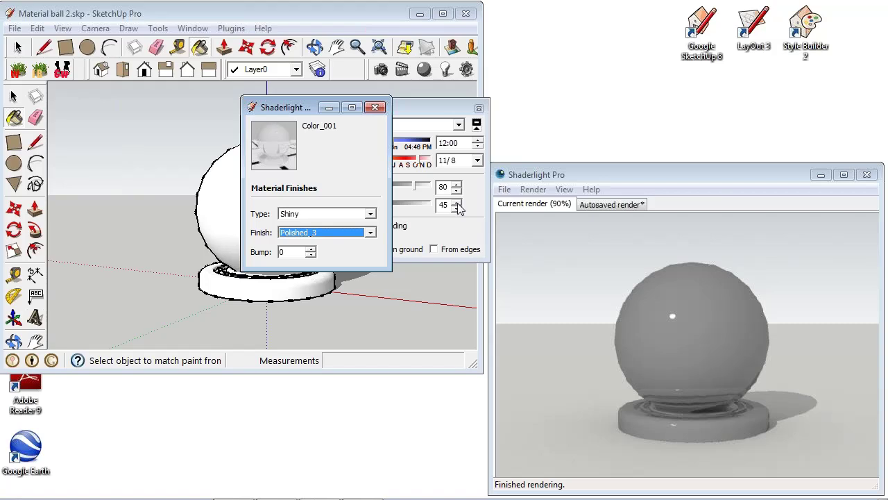
Set the sun's time of day to 14:34 and close the shadow settings.
left_click(375, 107)
left_click(413, 144)
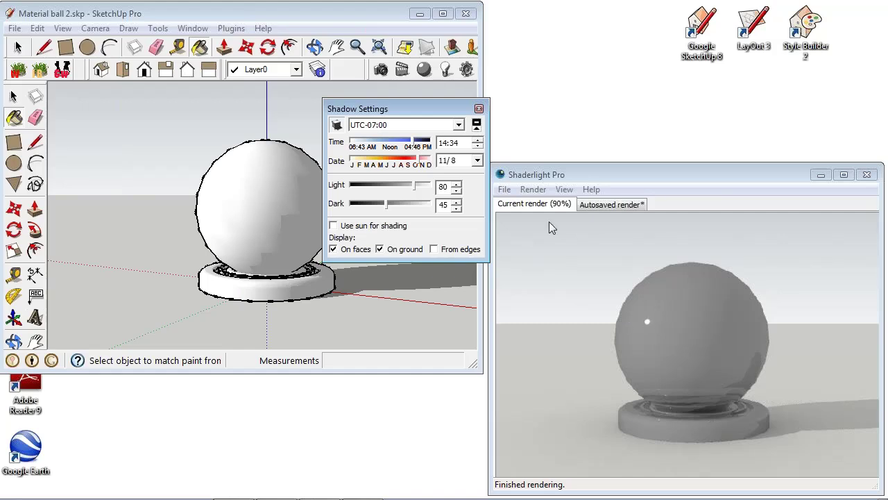
left_click(479, 108)
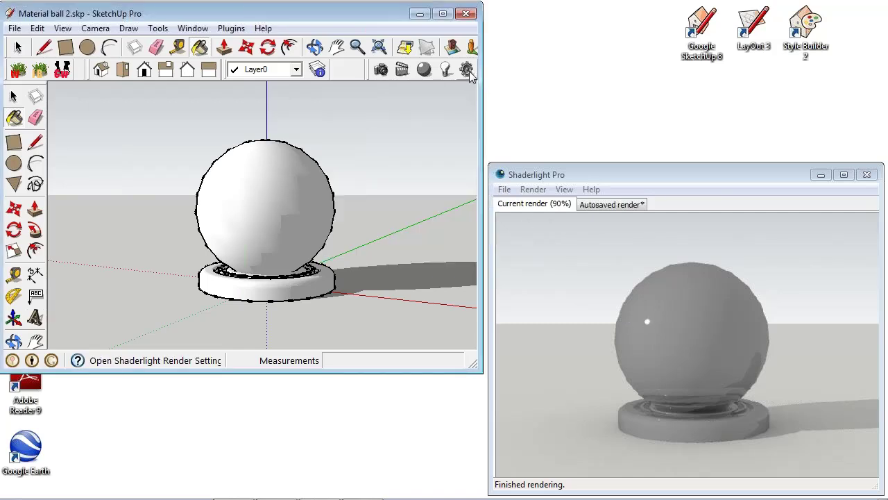
Change the render's lighting type to Physical Sky and close the Shaderlight render settings.
left_click(466, 70)
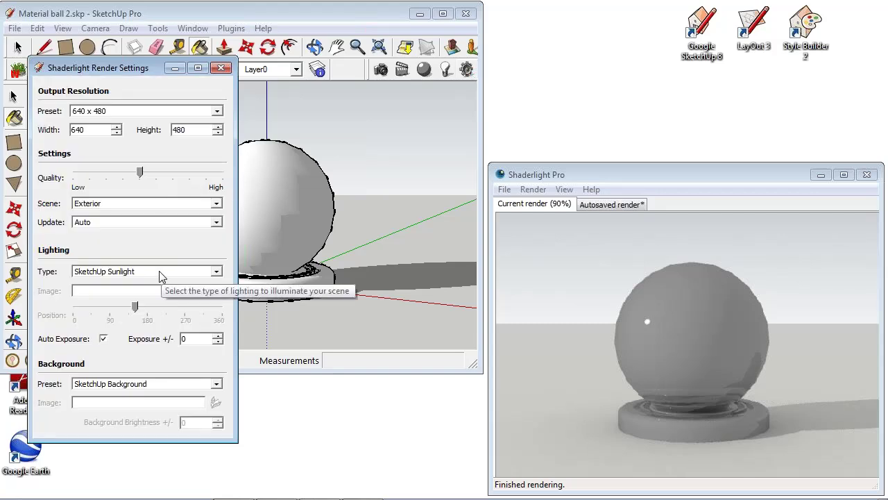
left_click(116, 274)
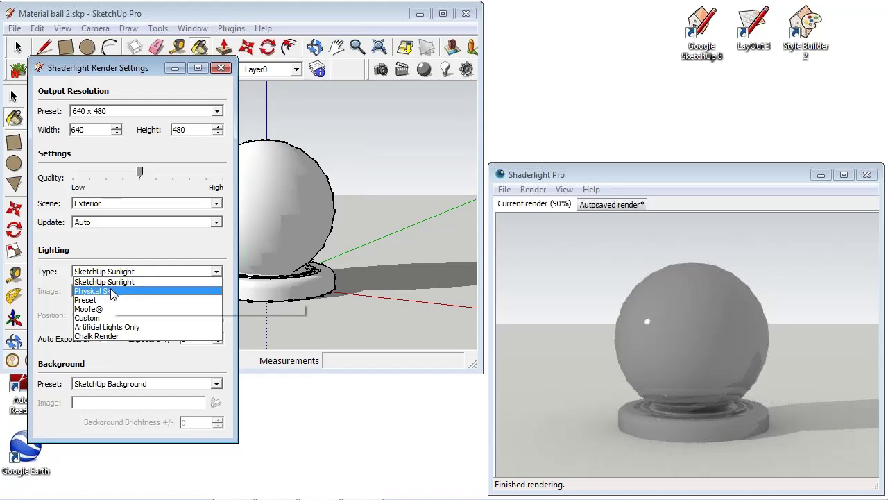
left_click(113, 291)
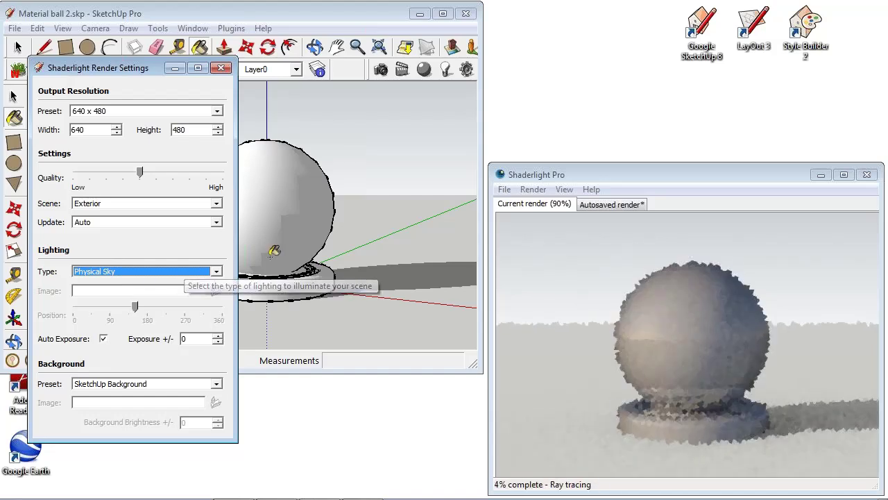
left_click(220, 69)
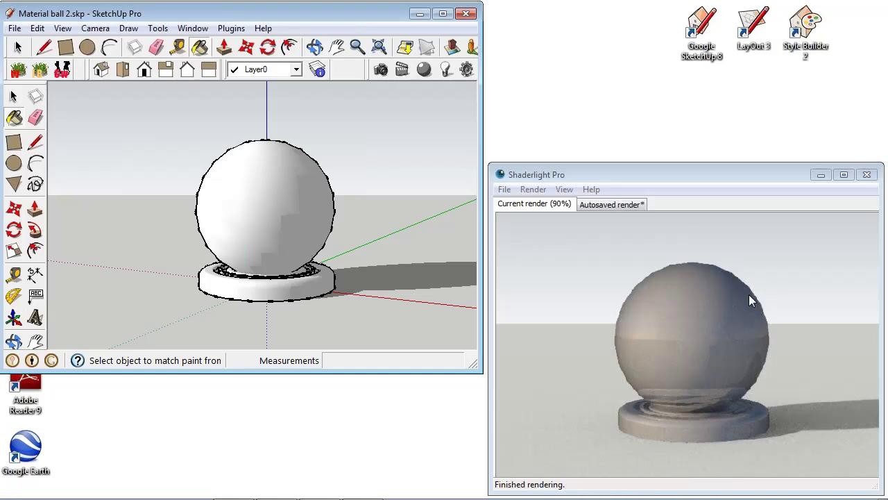
Reopen the shadow settings and set the time of day to about 10:57.
left_click(193, 28)
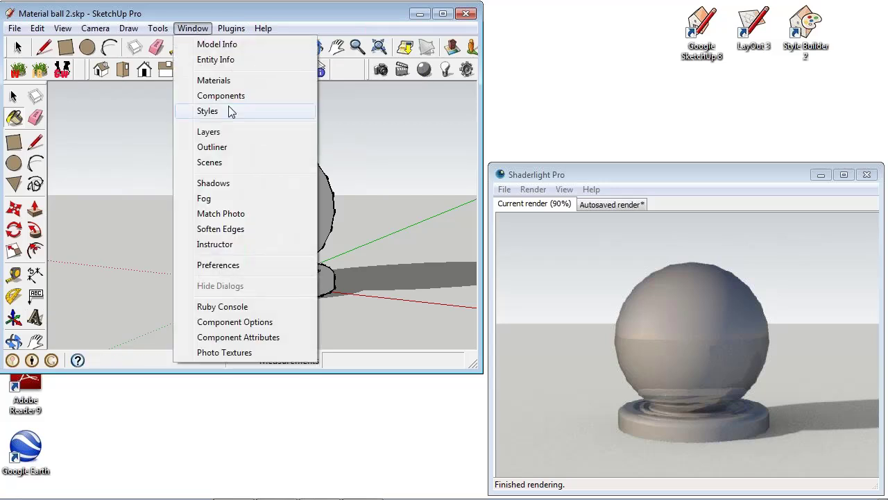
left_click(233, 183)
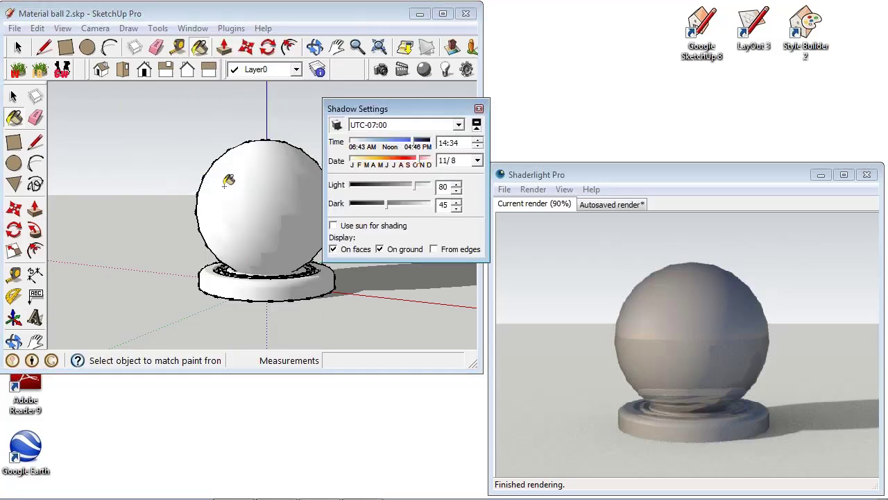
left_click(386, 147)
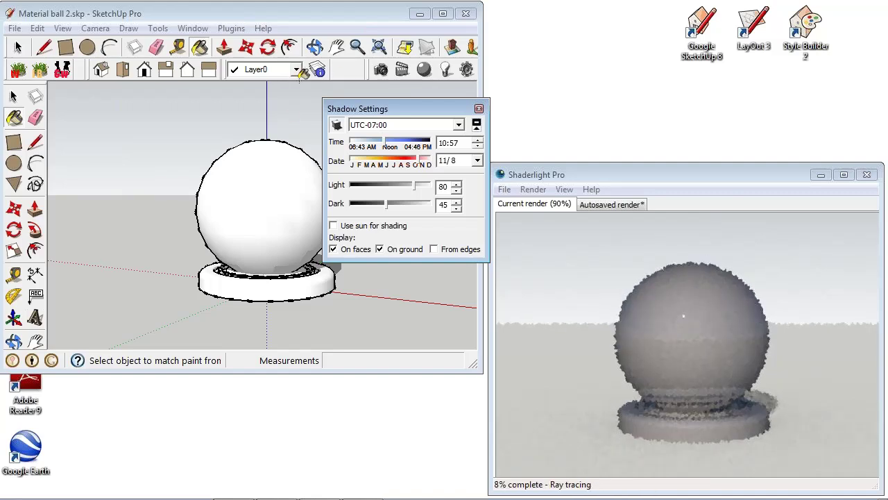
Change the finish of the shiny Color_001 material to Mirror and close the material editor.
left_click(431, 68)
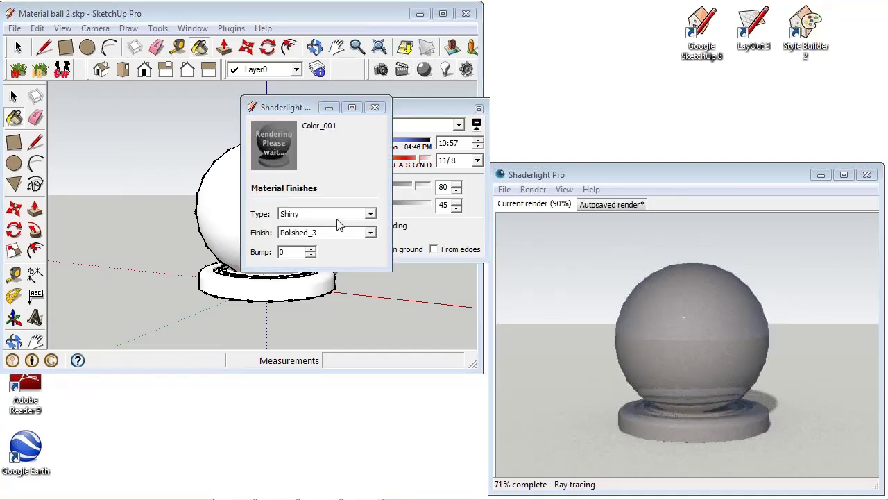
left_click(339, 233)
left_click(327, 320)
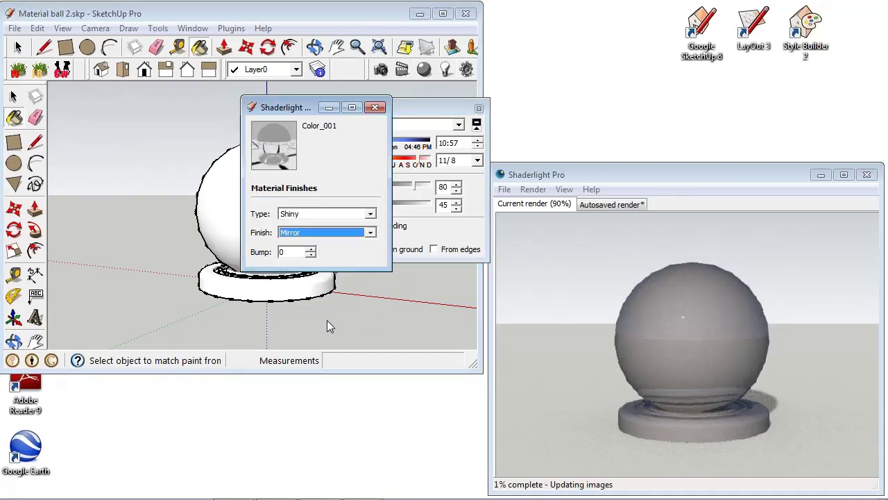
left_click(375, 107)
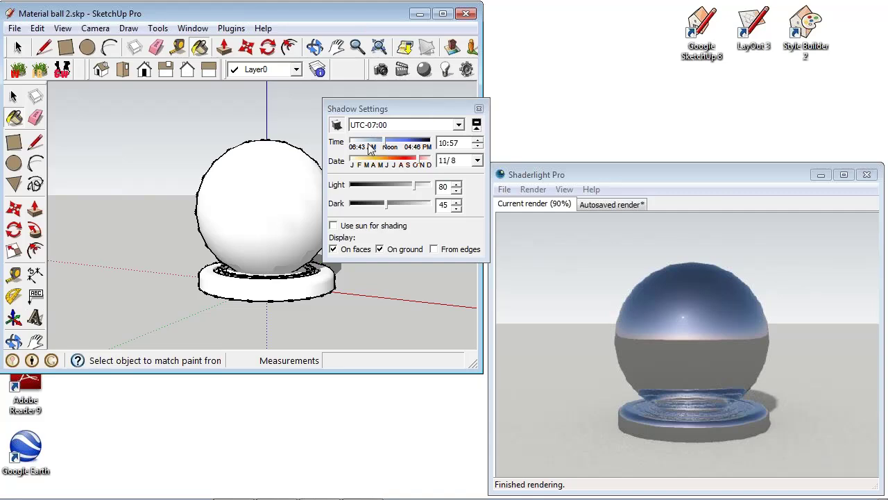
Shift the time of day through 15:11, 07:57 and 07:04 under Physical Sky, ending at 11:50.
left_click_drag(364, 144, 416, 144)
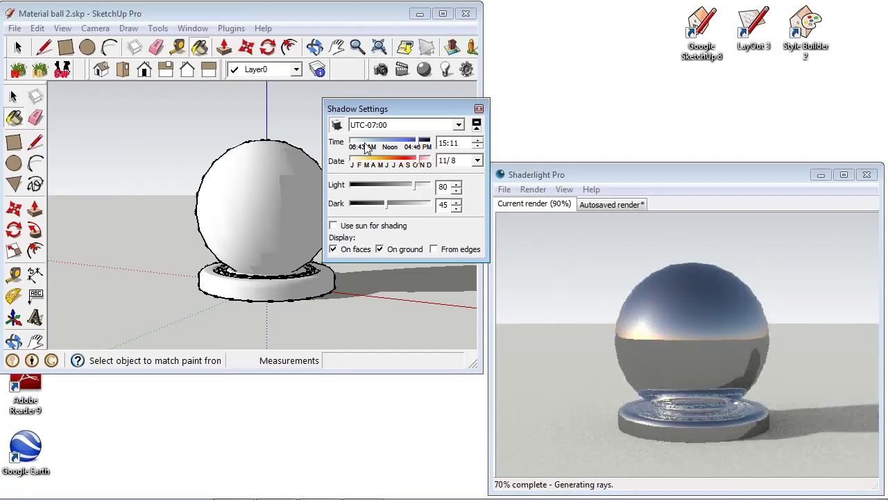
left_click_drag(367, 148, 361, 145)
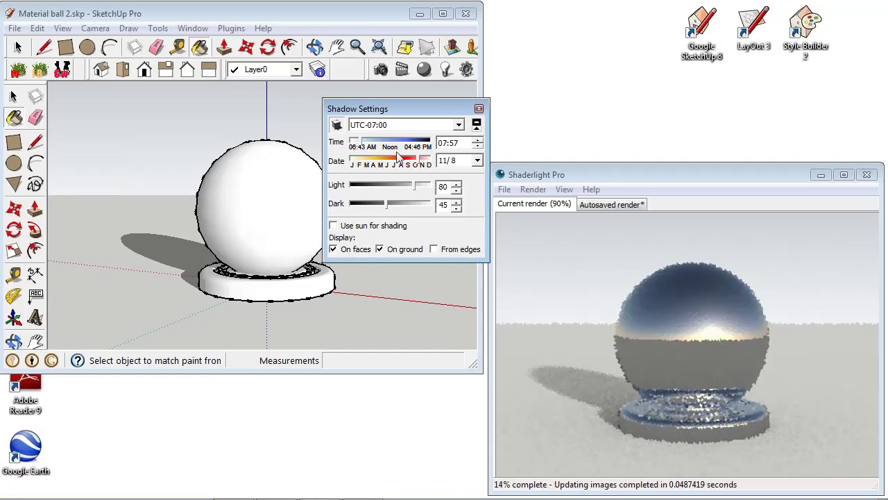
left_click_drag(354, 143, 352, 145)
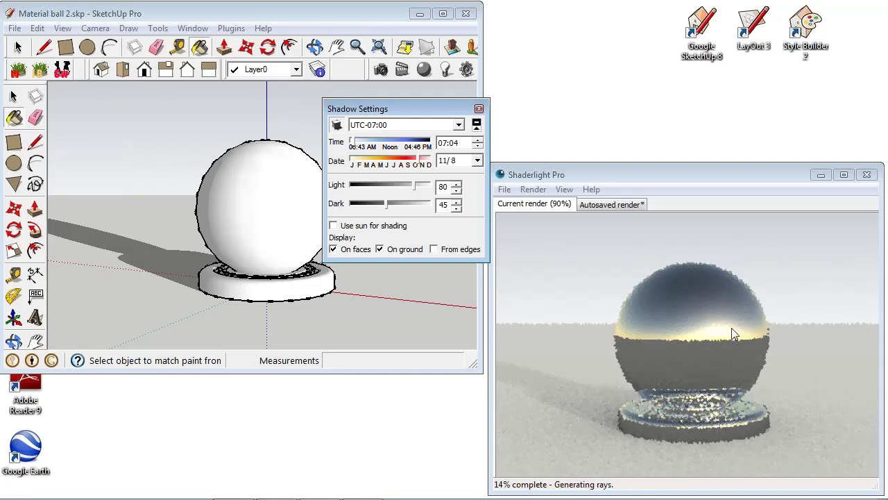
mouse_move(285, 293)
middle_mouse_down()
mouse_move(284, 307)
mouse_move(252, 297)
middle_mouse_up()
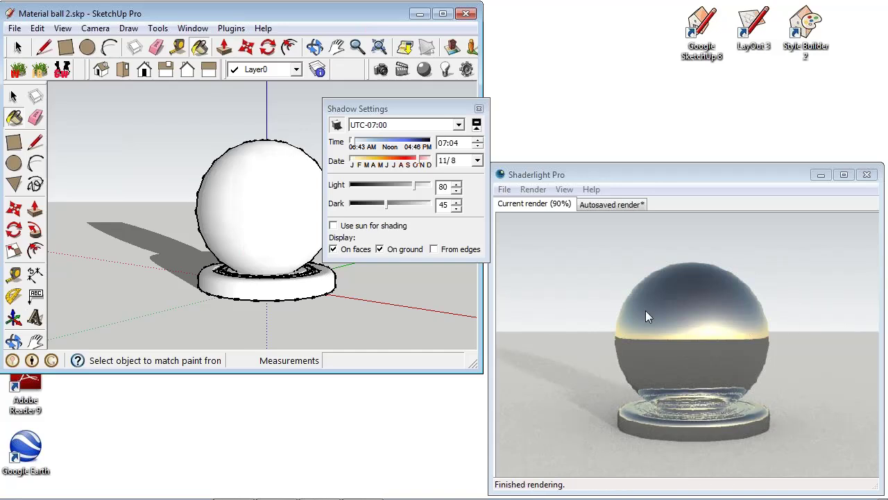
left_click(391, 142)
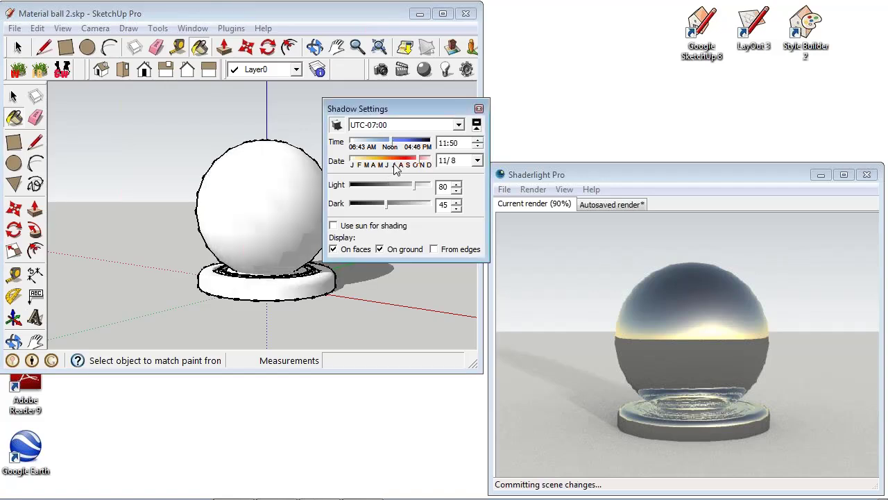
Set the shadow date to 7/18, open the Shaderlight render settings and close the shadow settings.
left_click(396, 161)
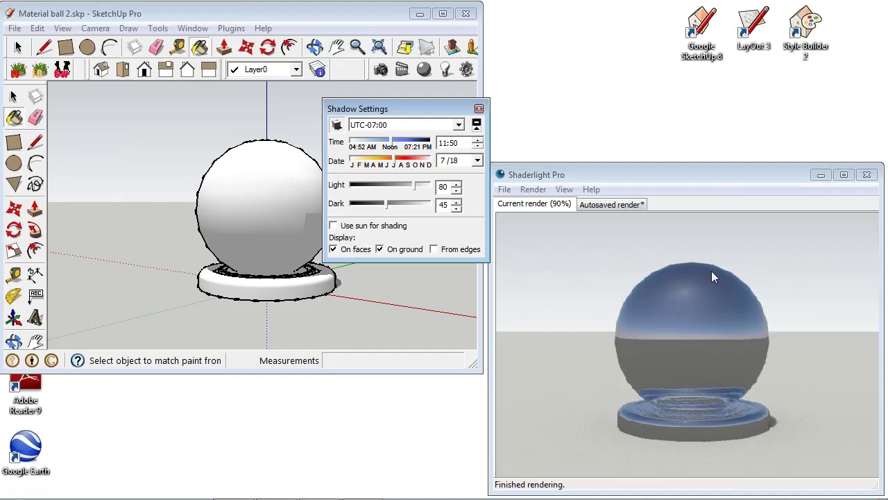
left_click(466, 69)
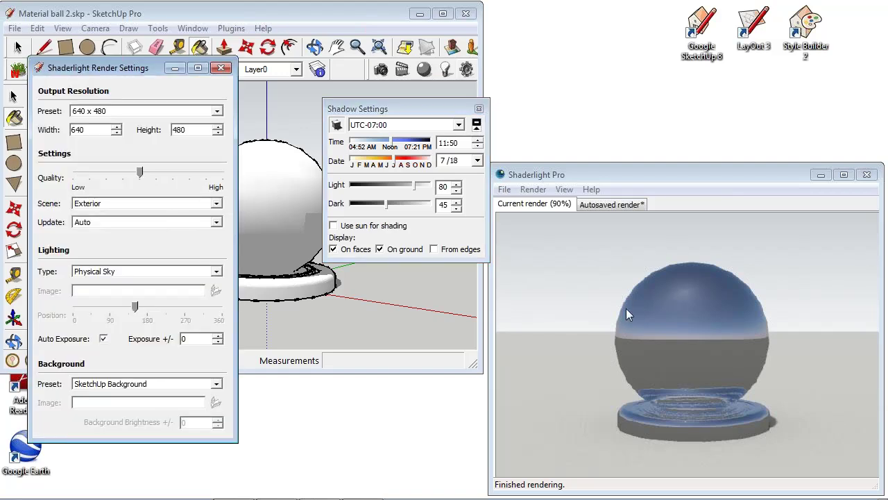
middle_click_drag(331, 288, 325, 283)
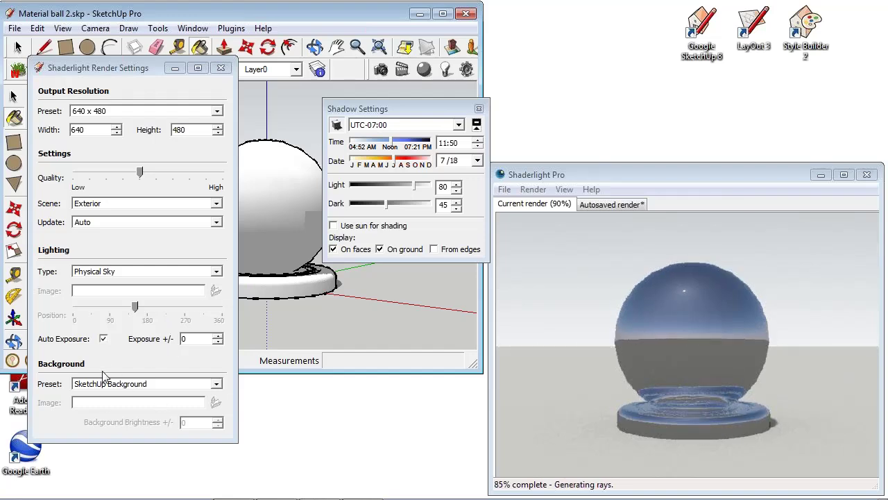
left_click(479, 110)
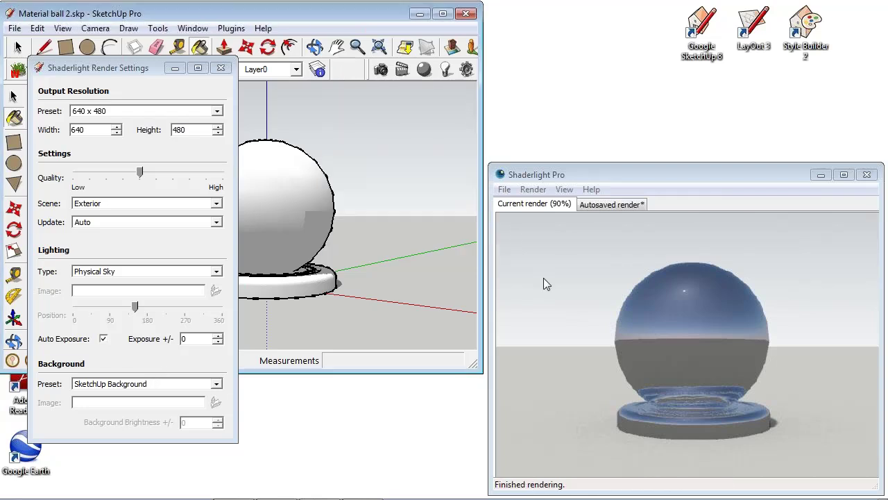
Set the render background to Lighting Environment and the lighting type to Preset.
left_click(204, 384)
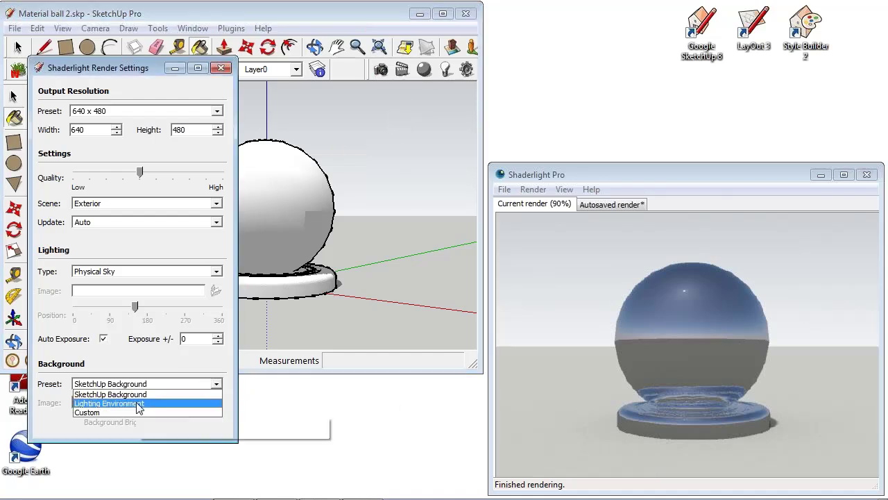
left_click(109, 403)
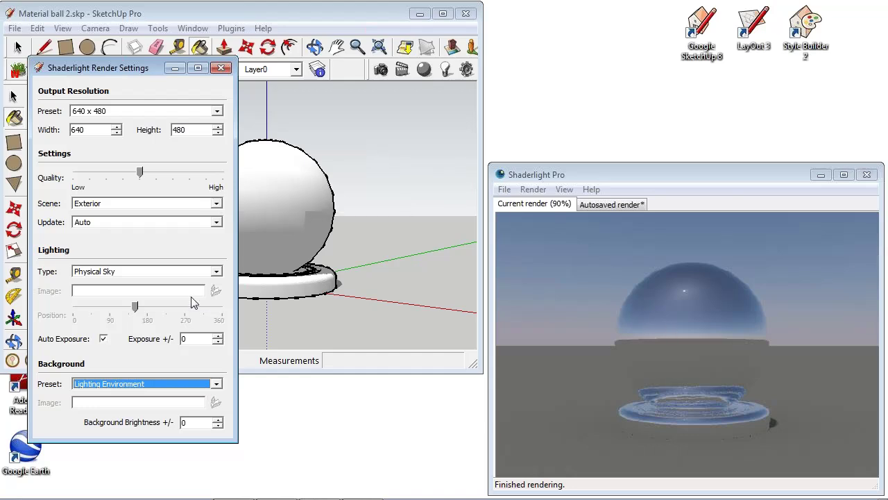
left_click(194, 274)
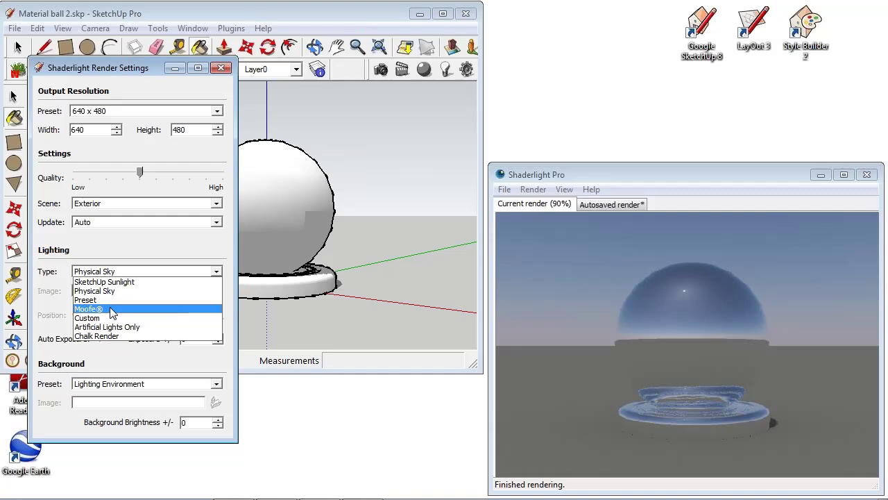
left_click(110, 310)
left_click(117, 304)
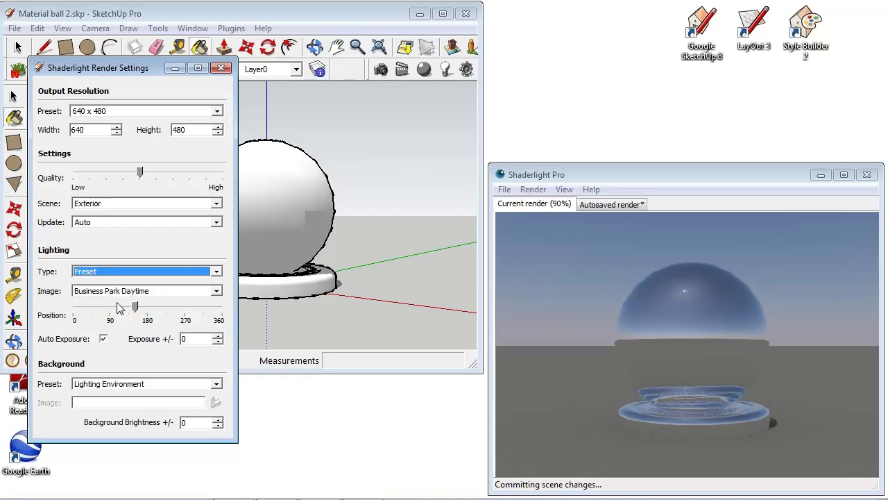
Choose the London Morning lighting image and rotate its position to about 210.
left_click(182, 294)
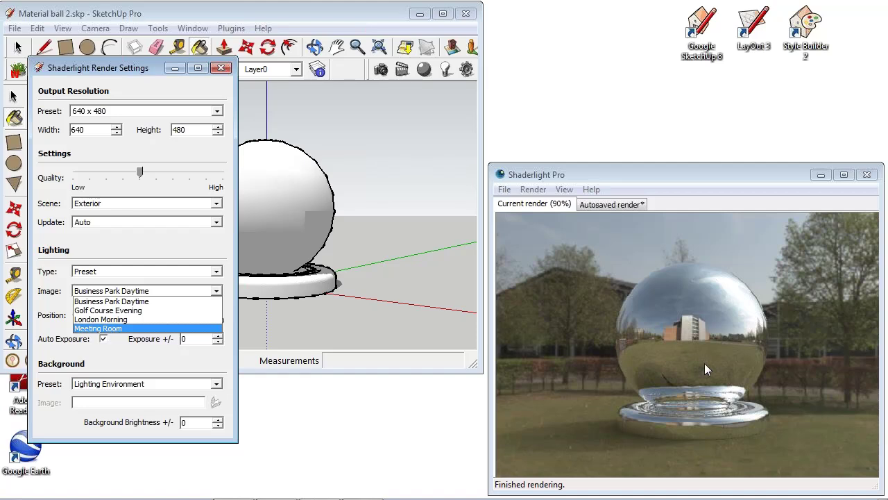
left_click(126, 319)
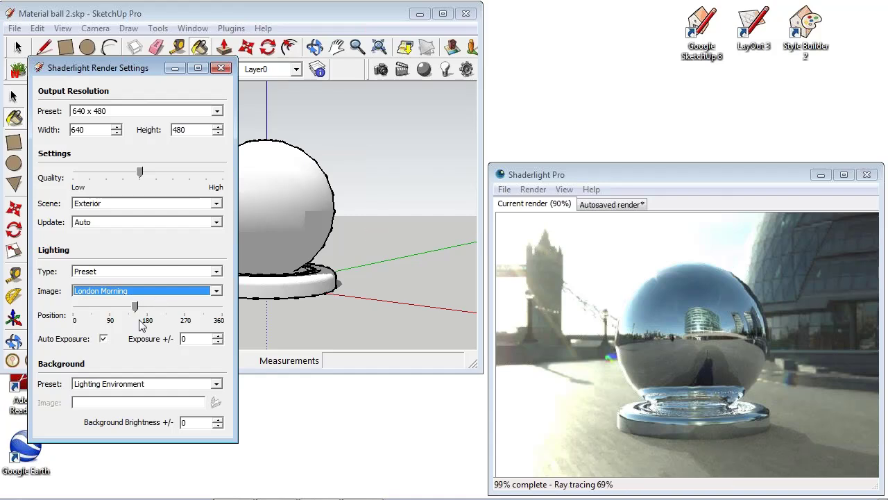
left_click(159, 310)
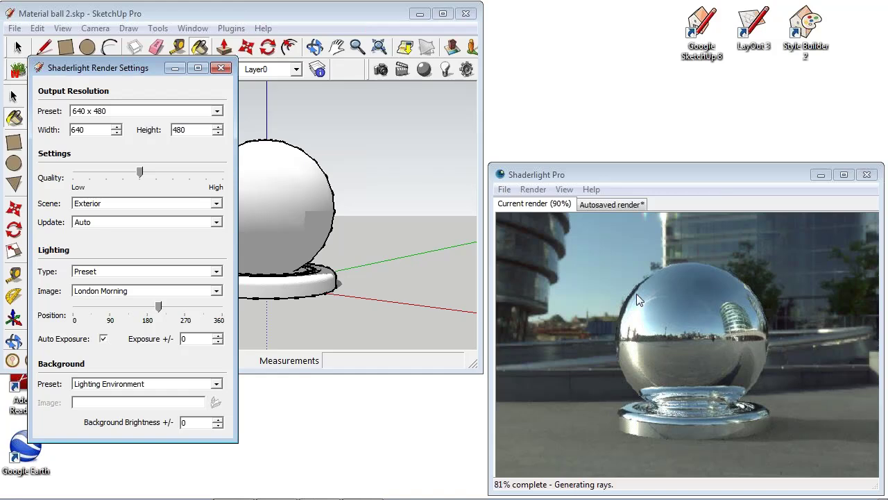
Switch the preset lighting image to Golf Course Evening.
left_click(191, 292)
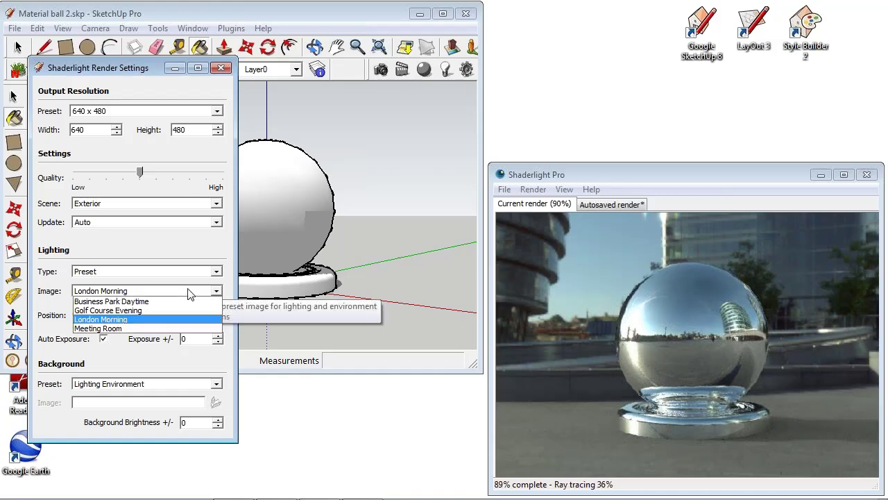
left_click(148, 311)
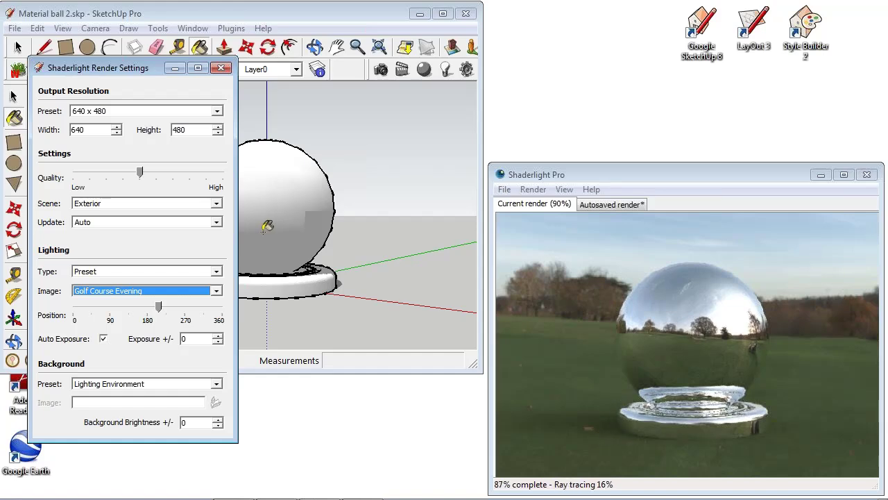
Try the Moofe® lighting type, look through its list of images and return the lighting type to Preset.
left_click(217, 272)
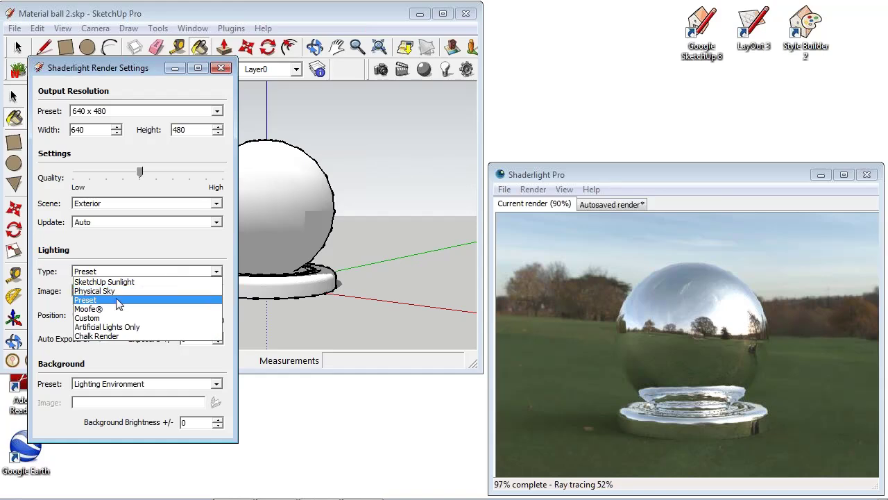
left_click(110, 309)
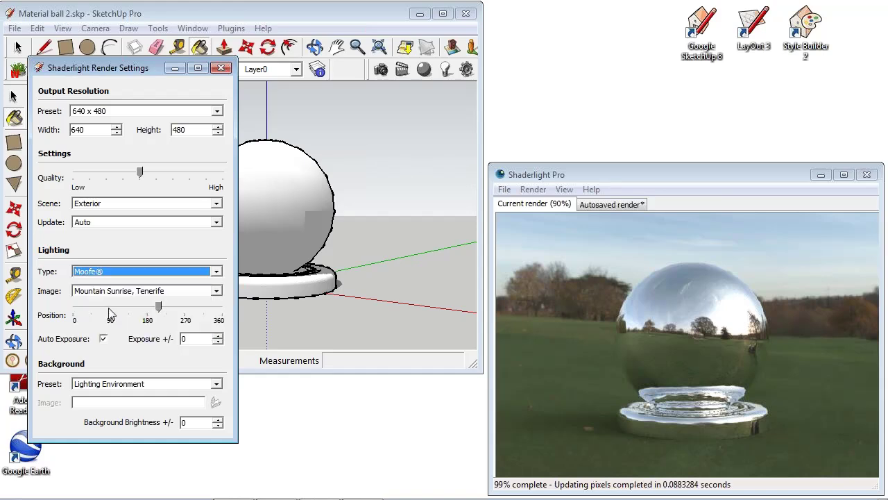
left_click(180, 290)
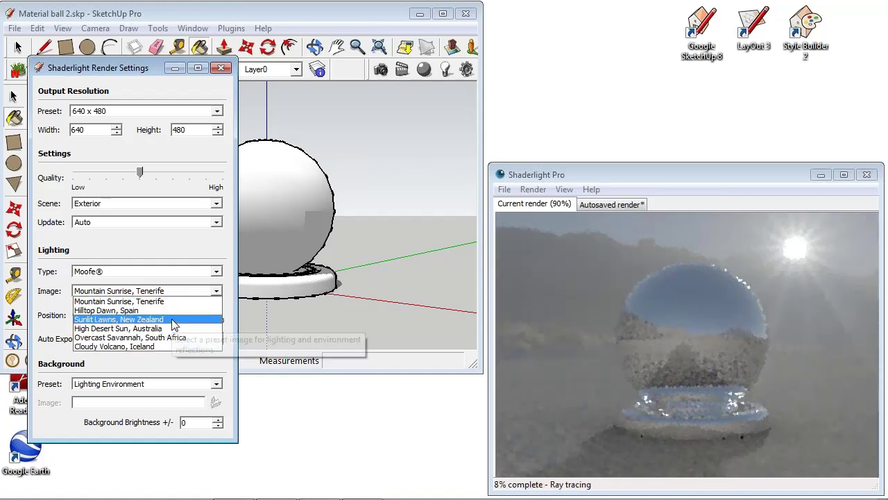
left_click(179, 275)
left_click(178, 278)
left_click(166, 276)
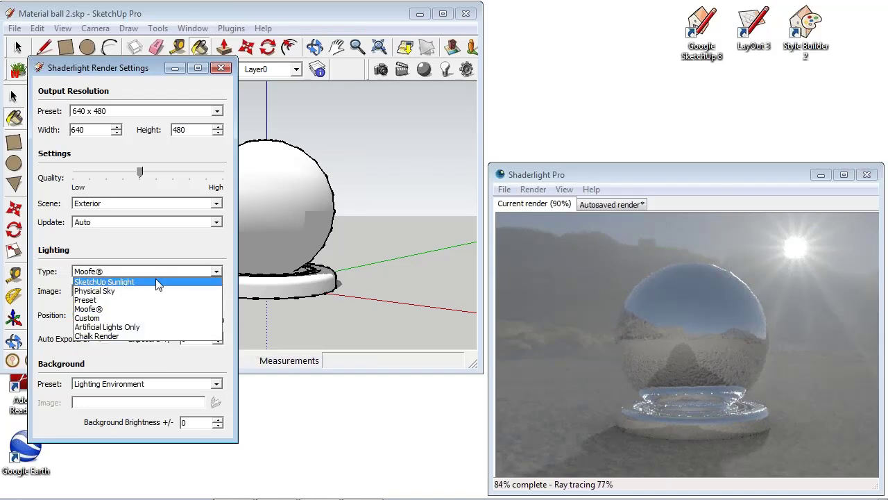
left_click(119, 301)
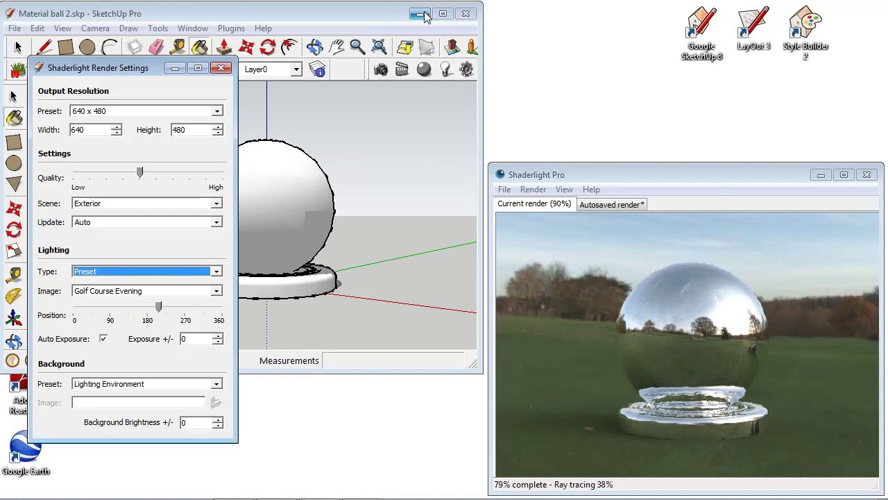
Minimize the render settings and SketchUp, and open the Ligting Techniques folder inside the desktop's Webinar folder.
left_click(175, 68)
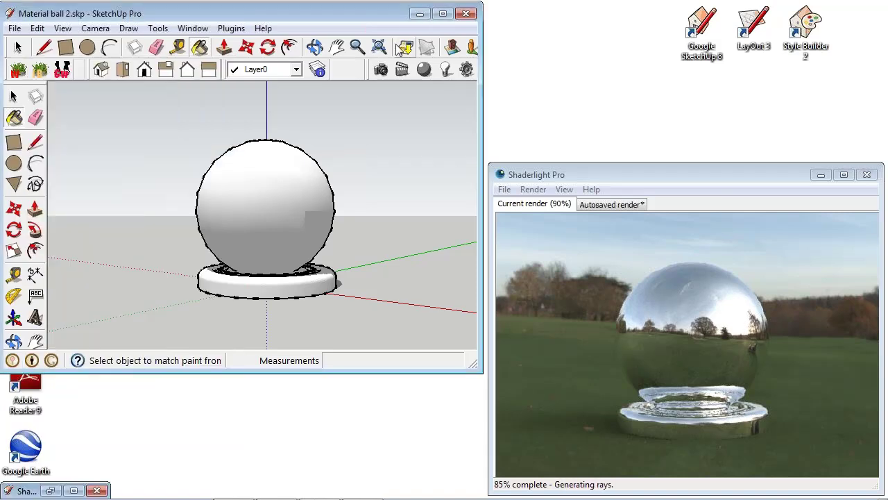
left_click(416, 16)
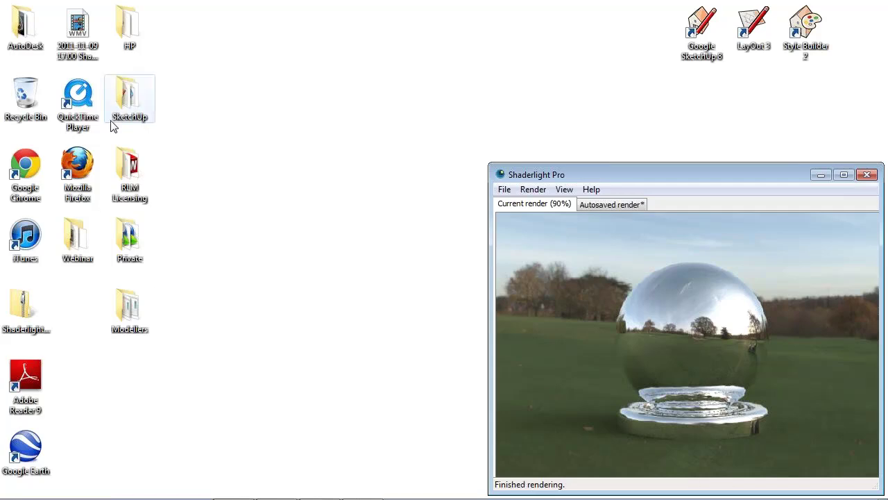
double_click(90, 239)
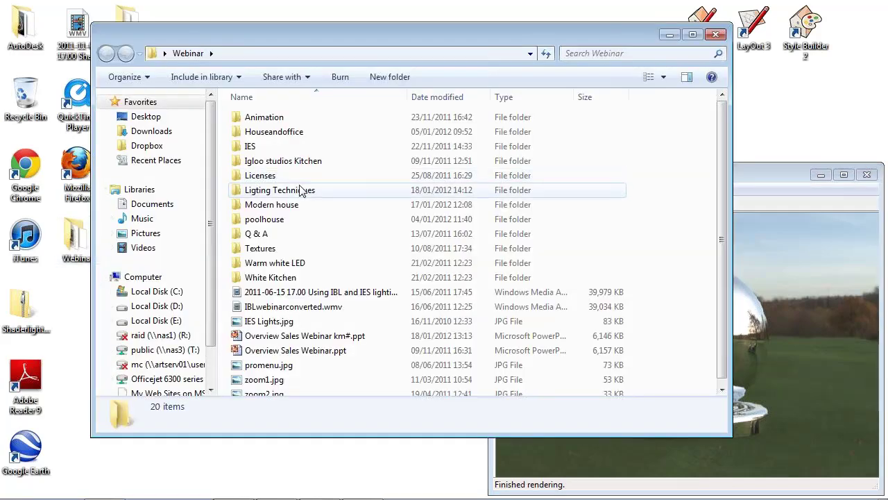
double_click(300, 191)
Open businesspark.hdr with HDRShop.exe, maximize HDR Shop and enlarge the image window.
left_click(301, 152)
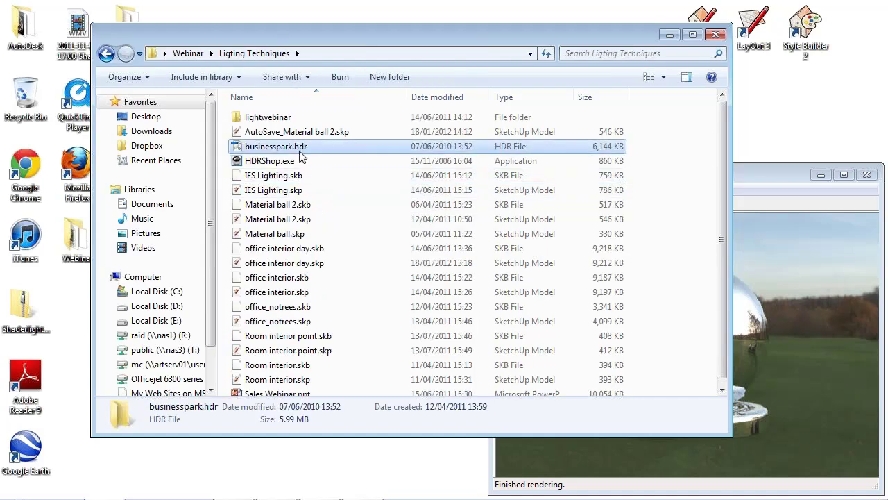
left_click_drag(286, 167, 286, 167)
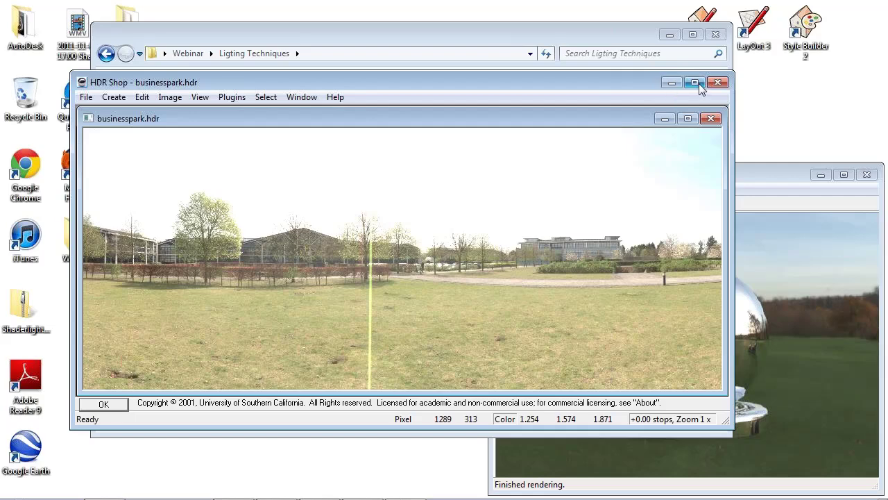
left_click(697, 83)
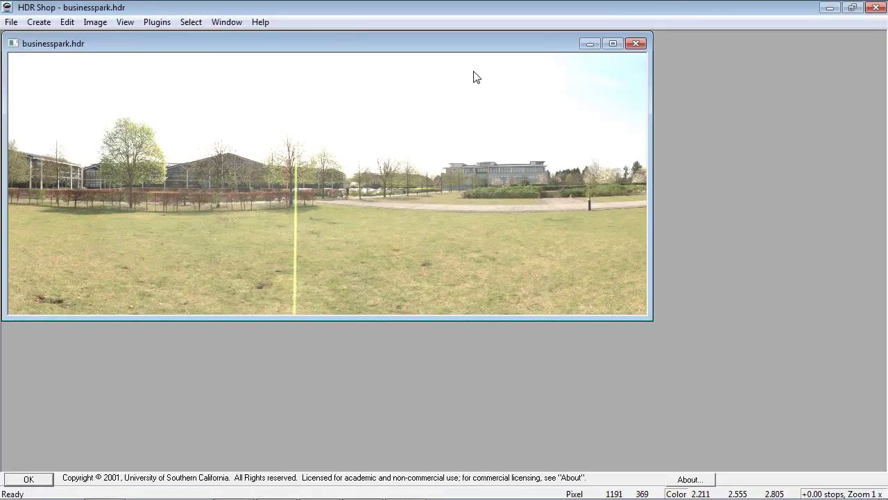
left_click_drag(650, 319, 853, 436)
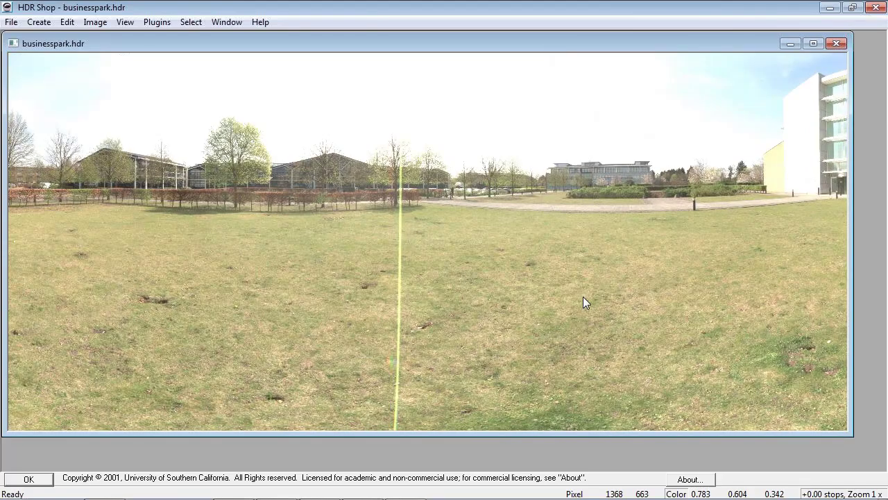
Examine the full width of the businesspark.hdr panorama from one end to the other.
key("Left")
key("Left")
key("Left")
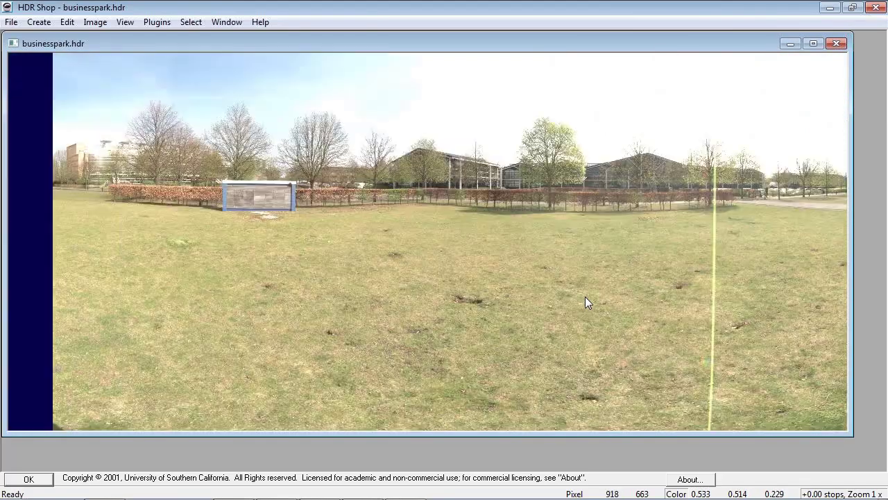
key("Right")
key("Right")
key("Right")
key("Right")
key("Right")
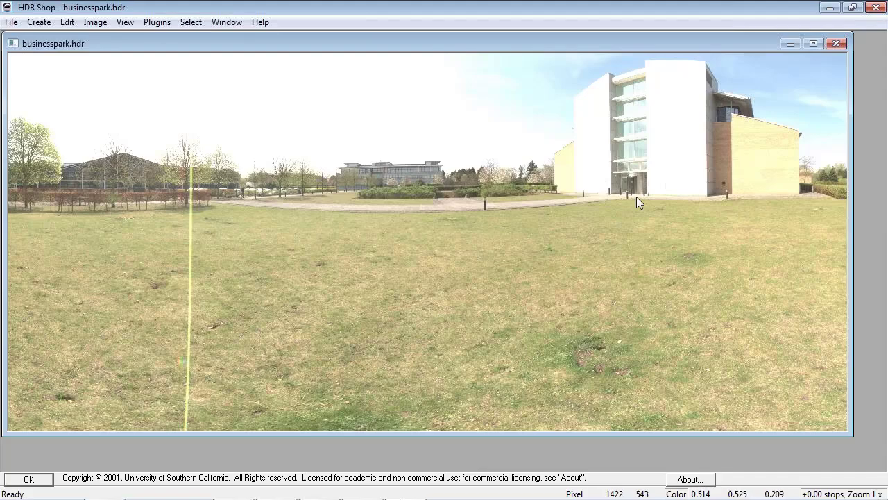
key("Right")
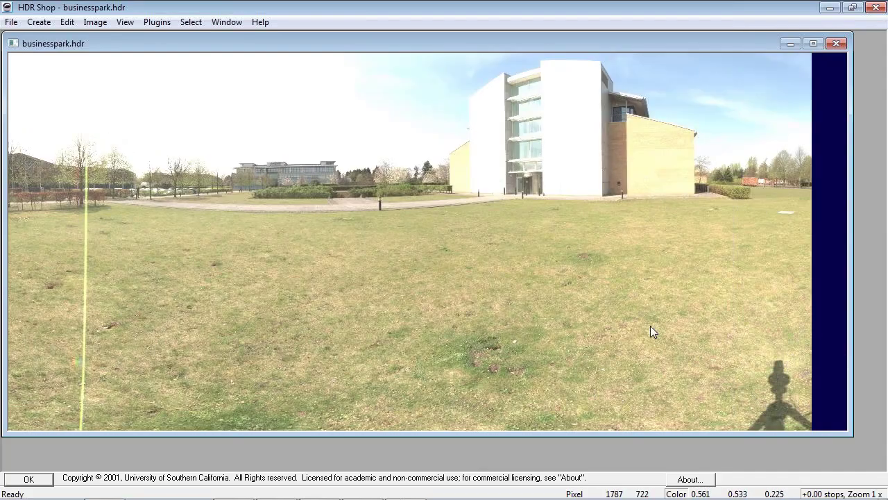
key("Left")
key("Left")
key("Left")
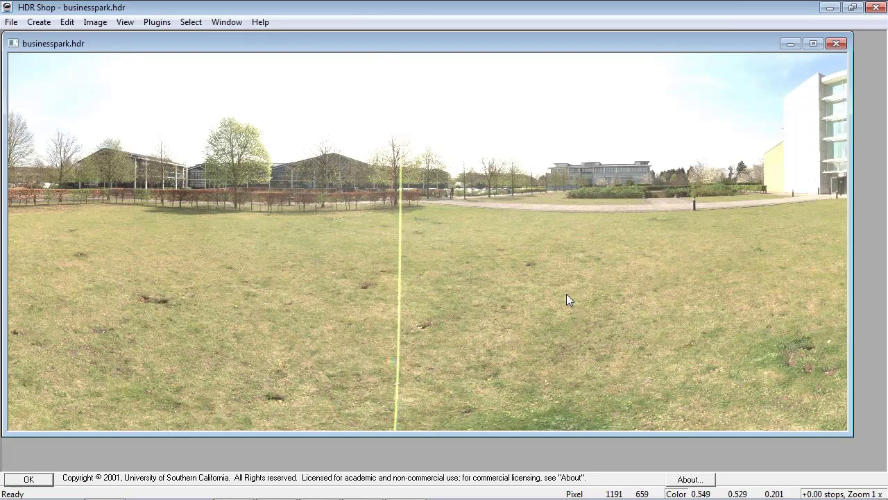
Lower the panorama's display exposure to -3.00 stops and look at the sun in the sky.
key("minus")
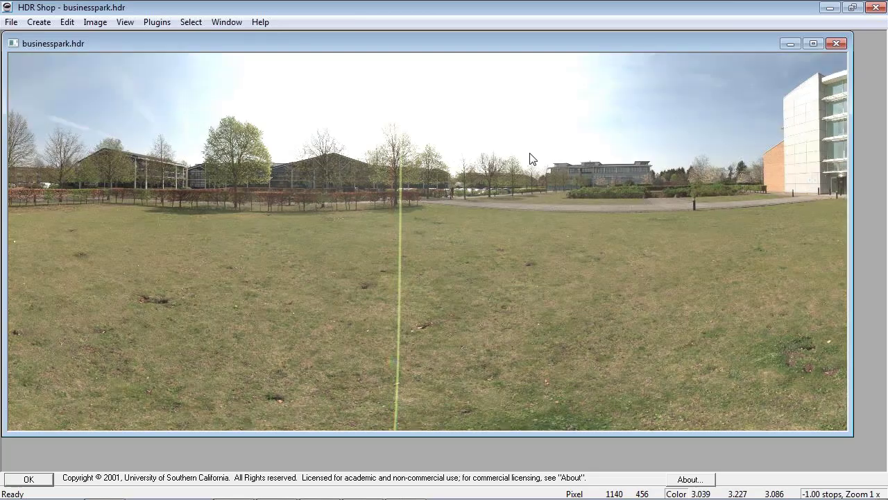
key("minus")
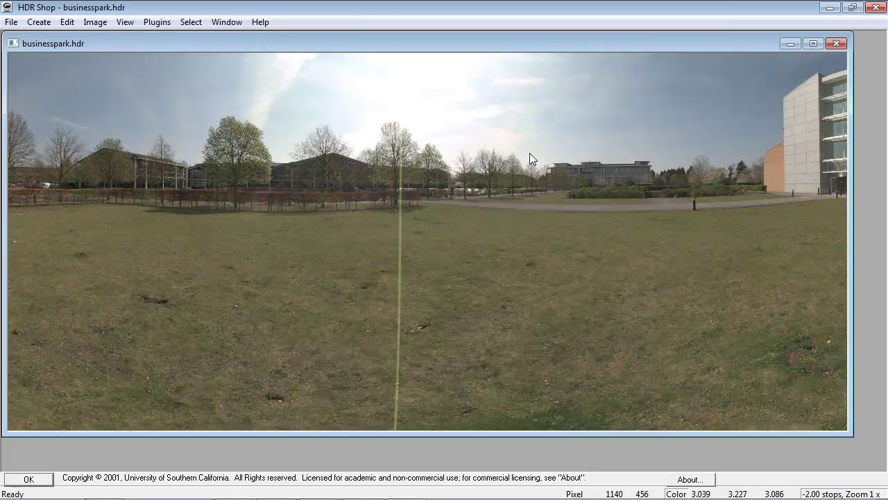
key("minus")
scroll(529, 154, "down", 2)
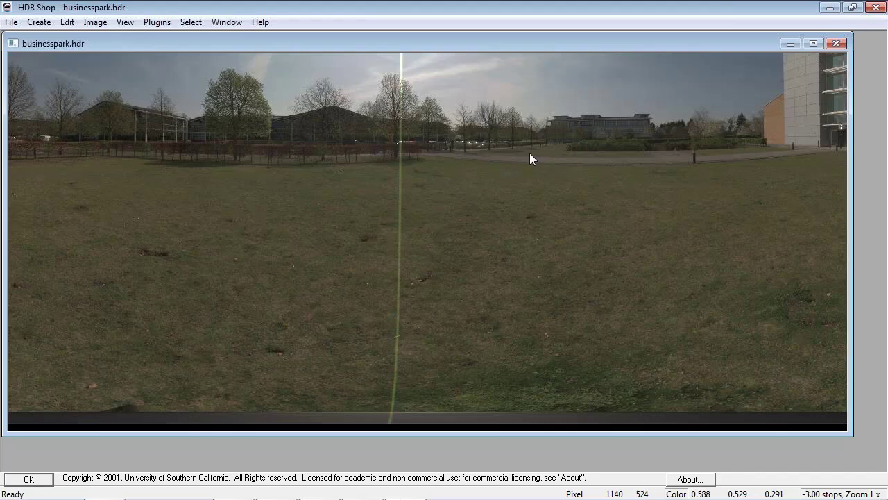
scroll(529, 153, "up", 5)
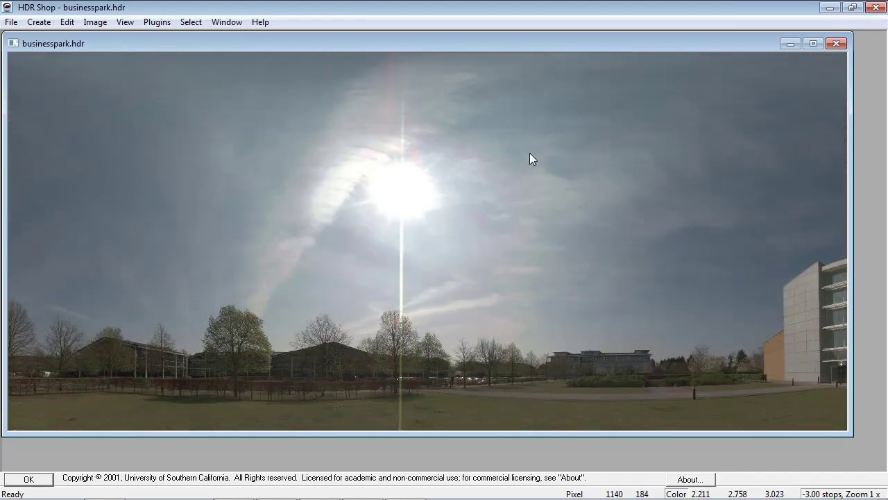
scroll(530, 159, "down", 1)
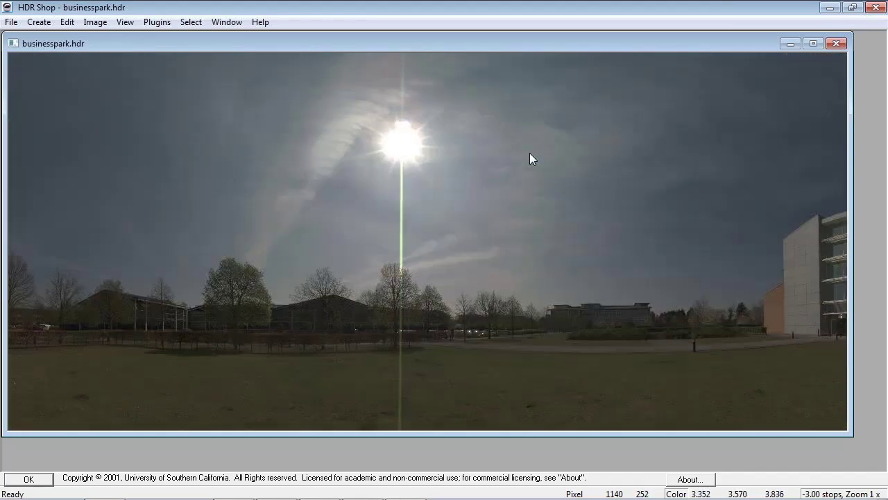
Lower the display exposure further to -7.00 stops to examine the sun's brightness range.
key("minus")
key("minus")
key("minus")
key("minus")
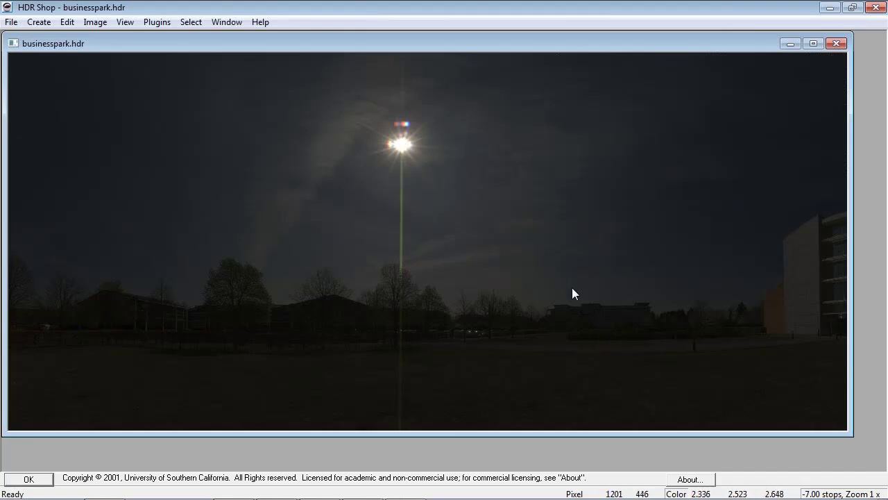
Raise the panorama's display exposure to -3.00 stops and examine the sun and sky.
key("plus")
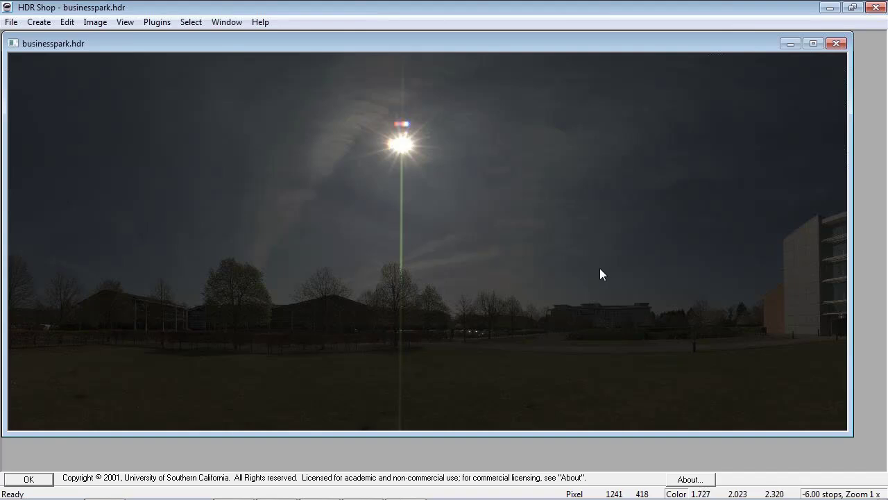
key("plus")
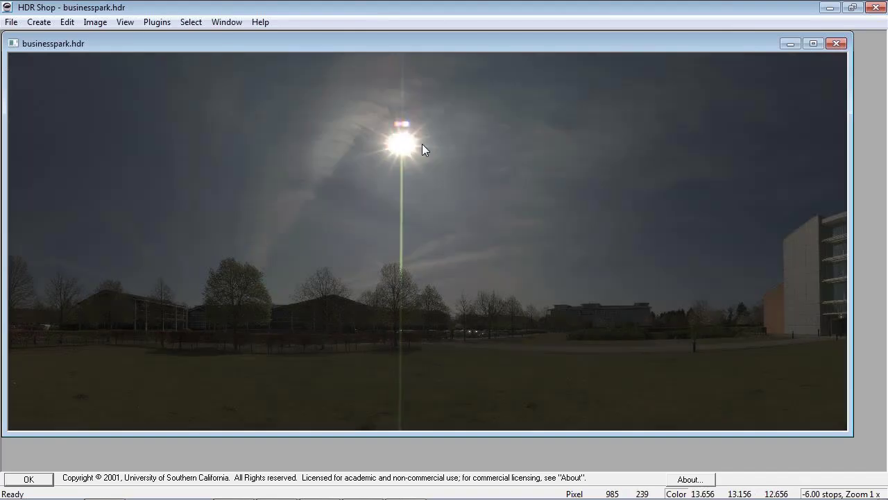
key("plus")
key("plus")
key("plus")
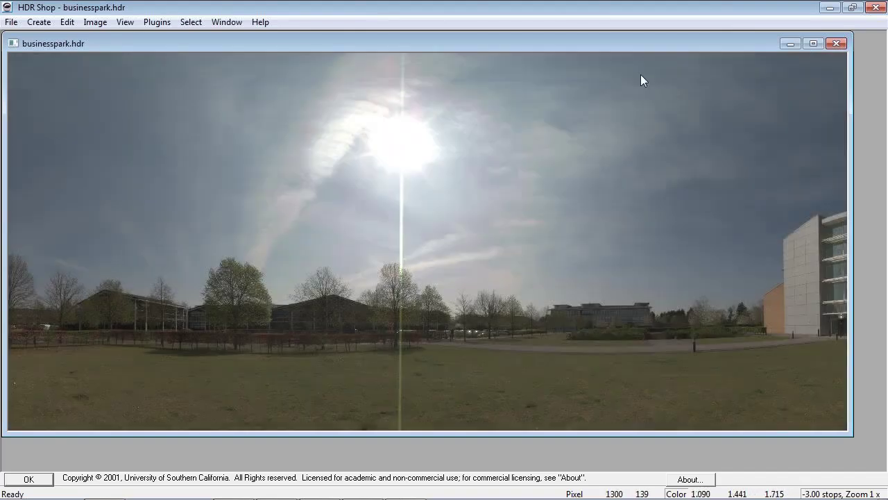
Close businesspark.hdr, HDR Shop and the folder window, and switch back to SketchUp with the Shaderlight render settings.
left_click(836, 43)
left_click(877, 8)
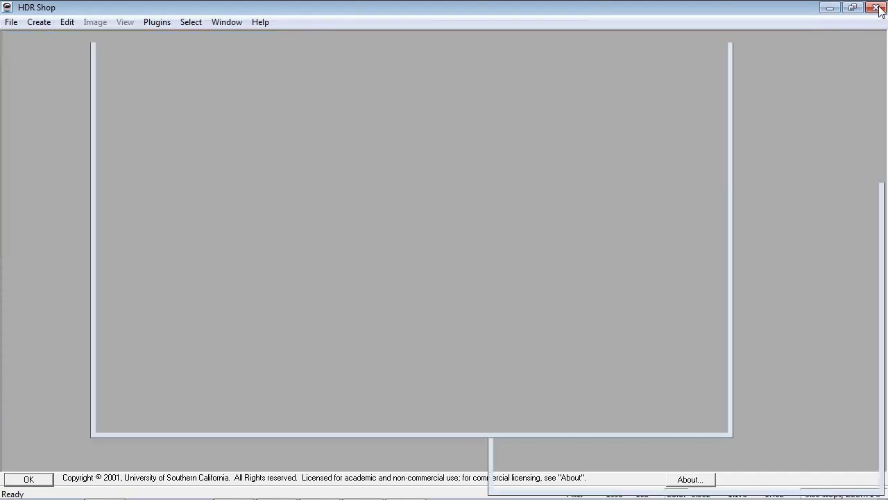
left_click(717, 34)
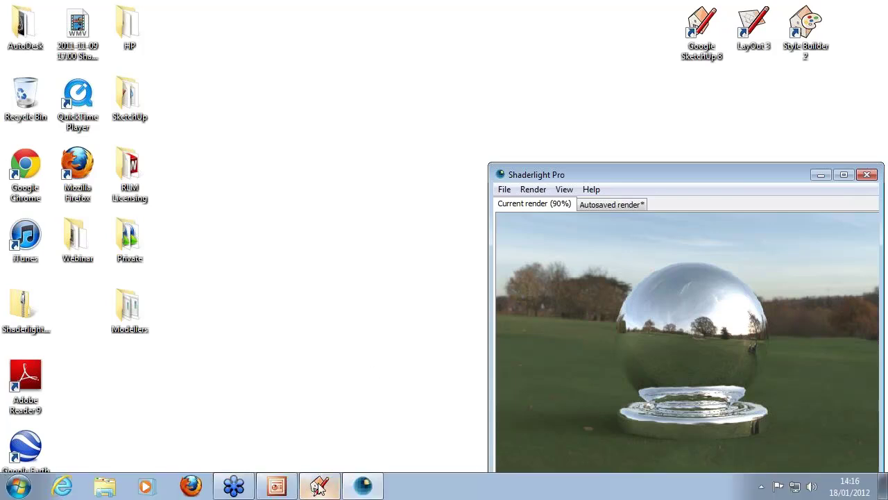
left_click(318, 486)
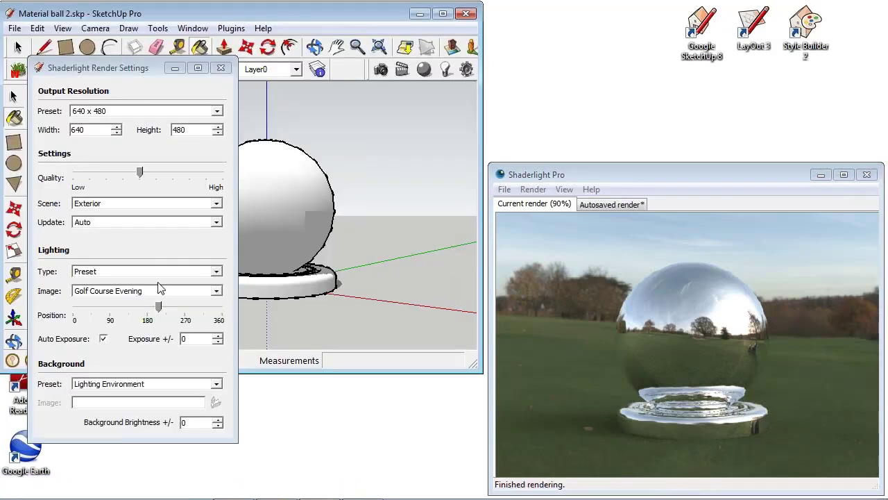
Look through the lighting image presets, keep Golf Course Evening, and set the background preset to Custom.
left_click(165, 290)
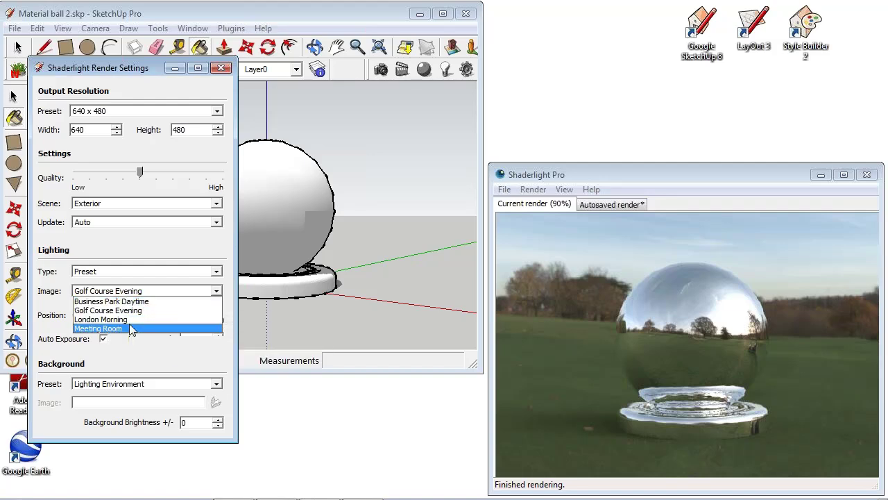
left_click(191, 385)
left_click(147, 413)
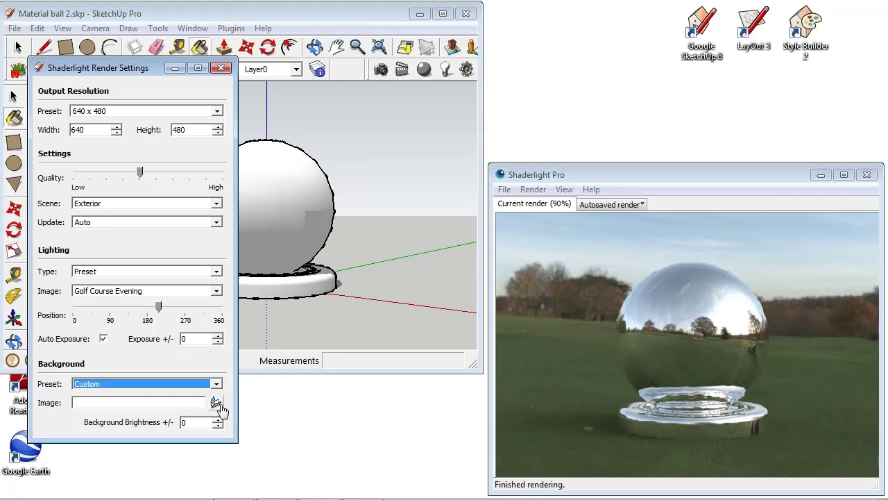
Load 100_1987.jpg from the Webinar folder's Modern house subfolder as the custom background image, browsing the files as medium icons.
left_click(217, 403)
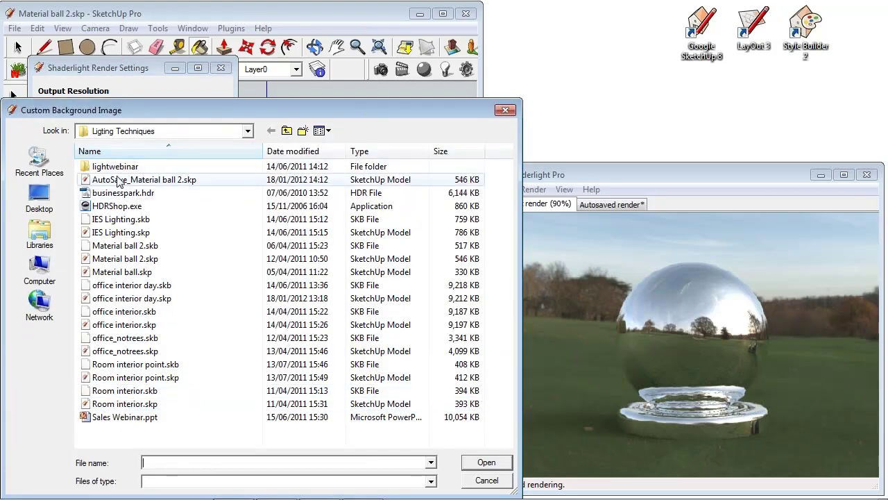
left_click(286, 131)
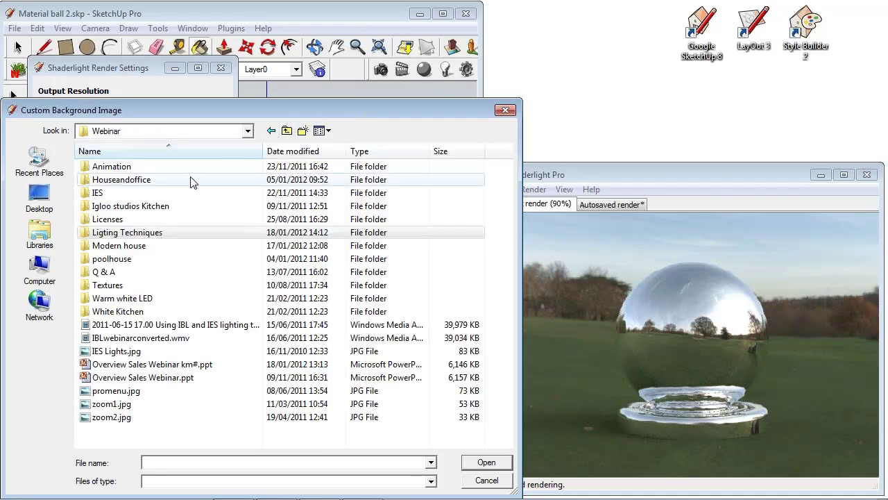
left_click(133, 248)
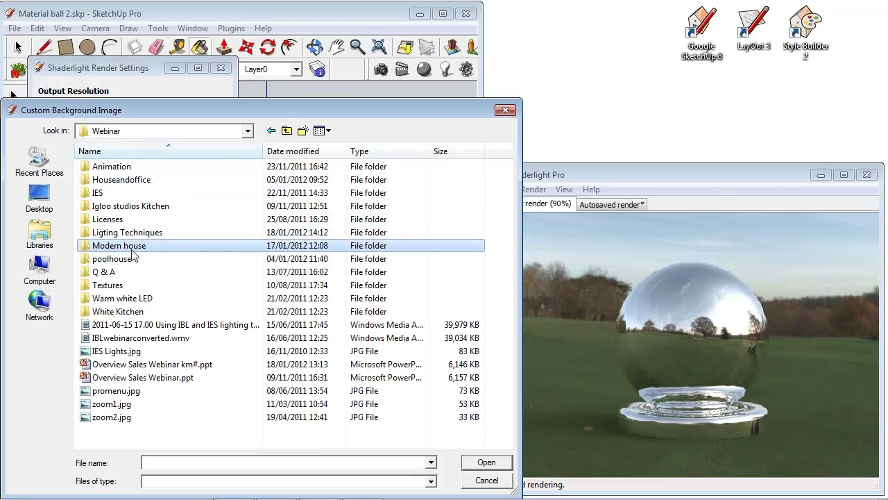
double_click(131, 248)
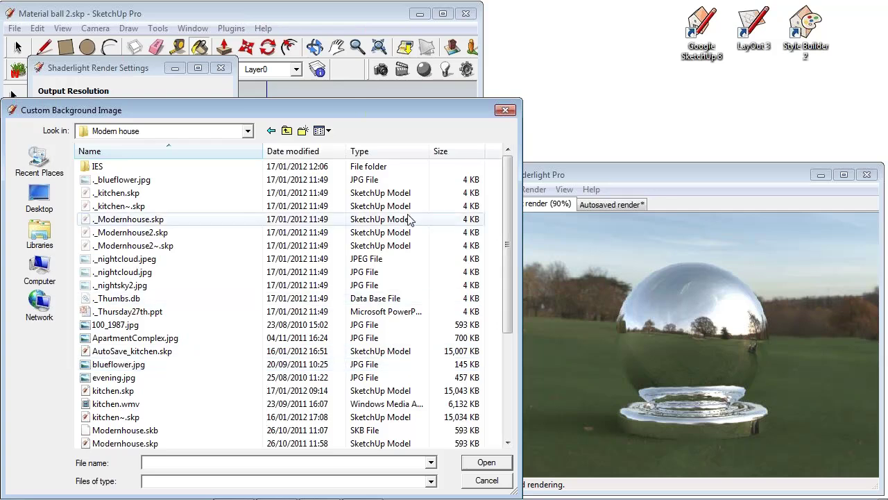
left_click(323, 131)
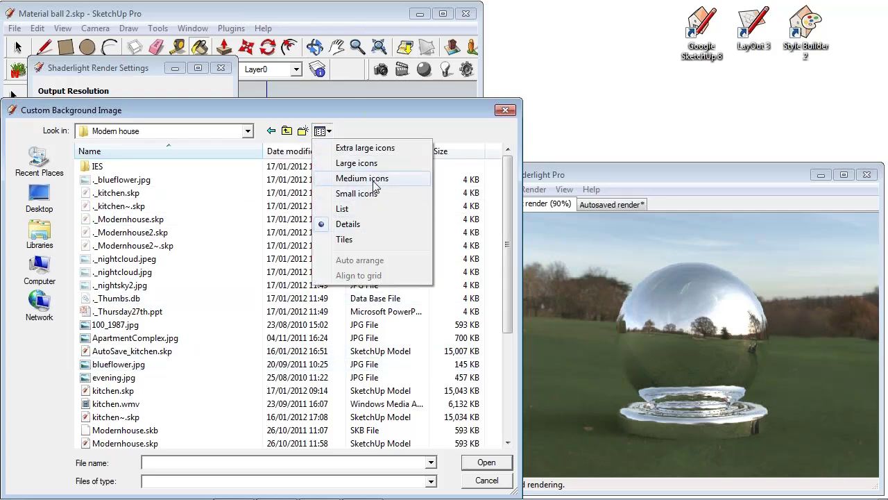
left_click(372, 178)
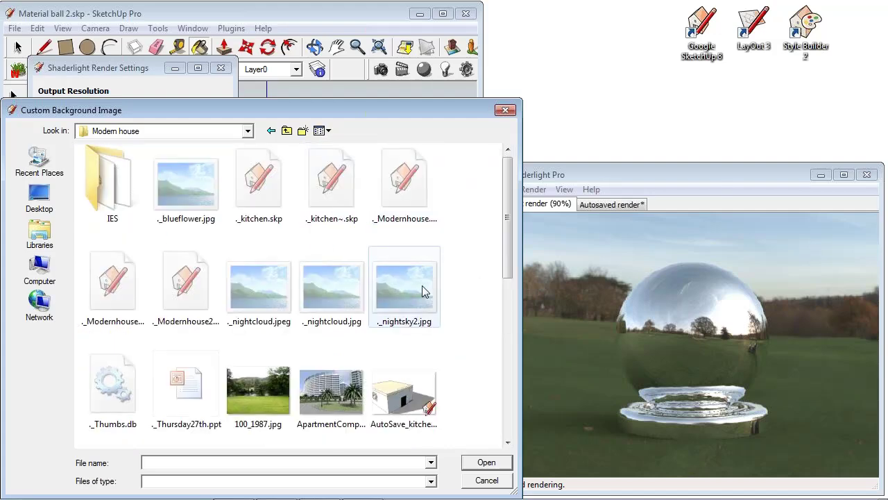
left_click(262, 379)
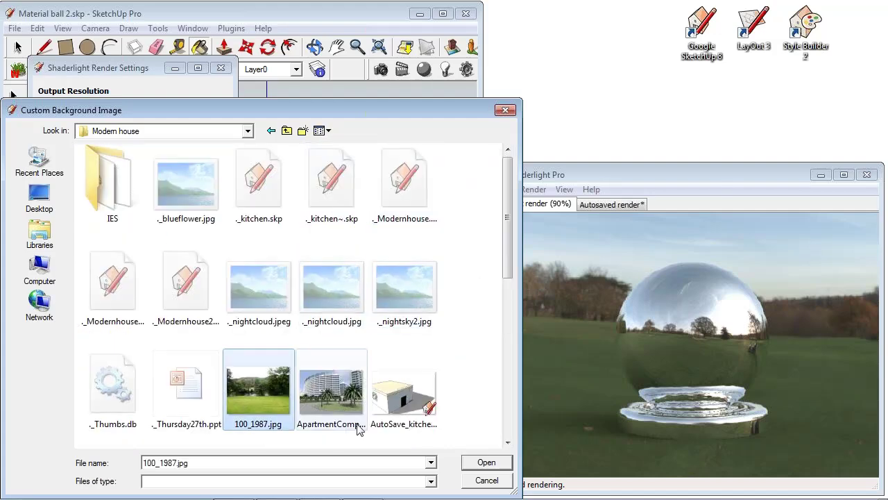
left_click(505, 469)
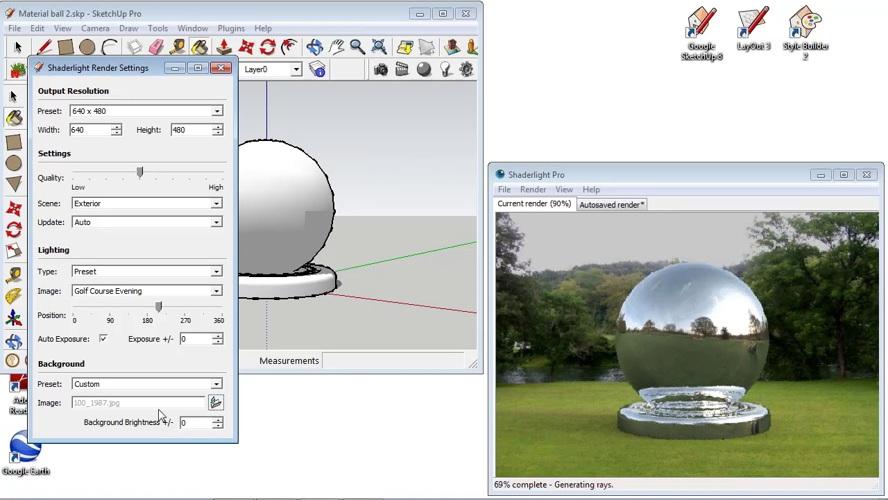
Set the background brightness to -0.5 and close the Shaderlight render settings.
left_click(196, 423)
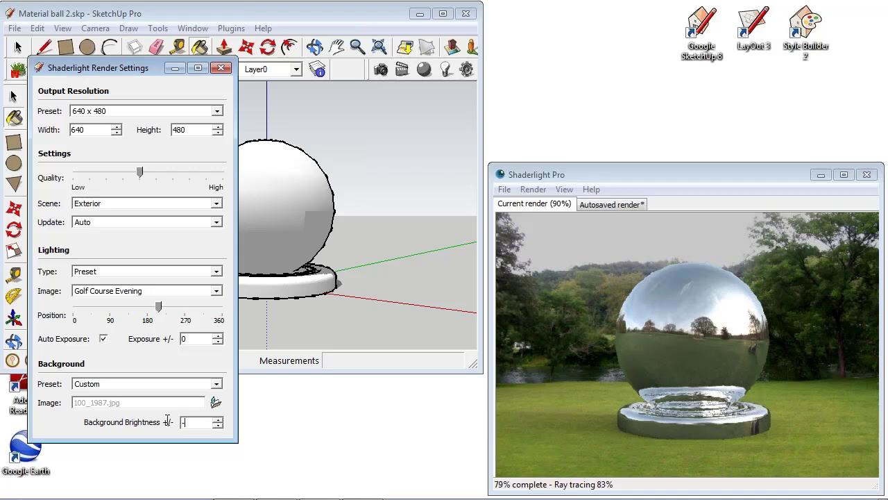
type("0.5")
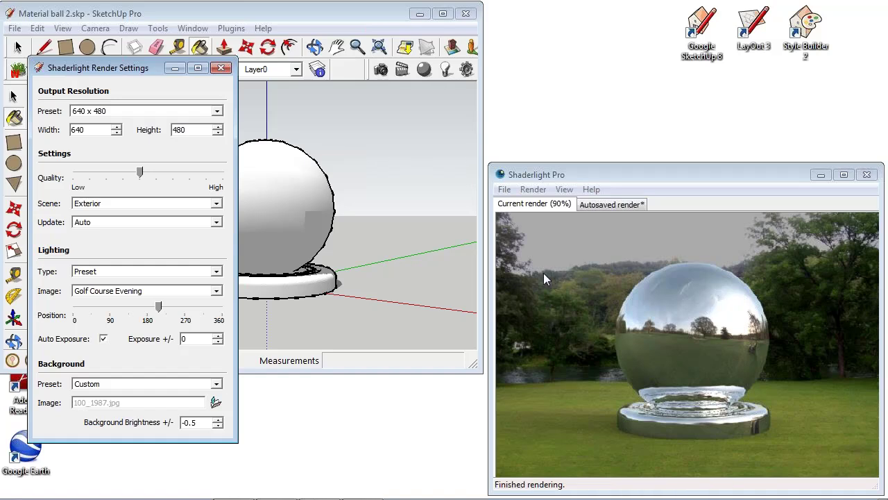
left_click(222, 69)
Open the recently used model Room interior.skp in place of the material ball.
left_click(14, 28)
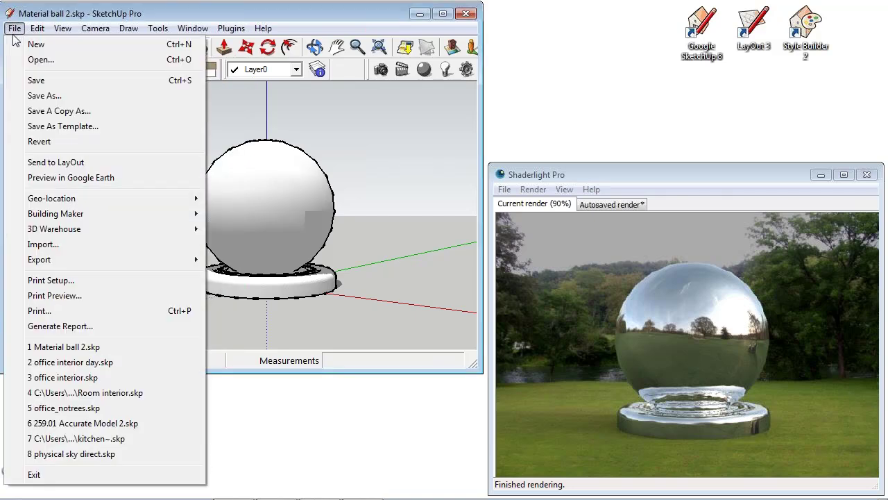
left_click(119, 393)
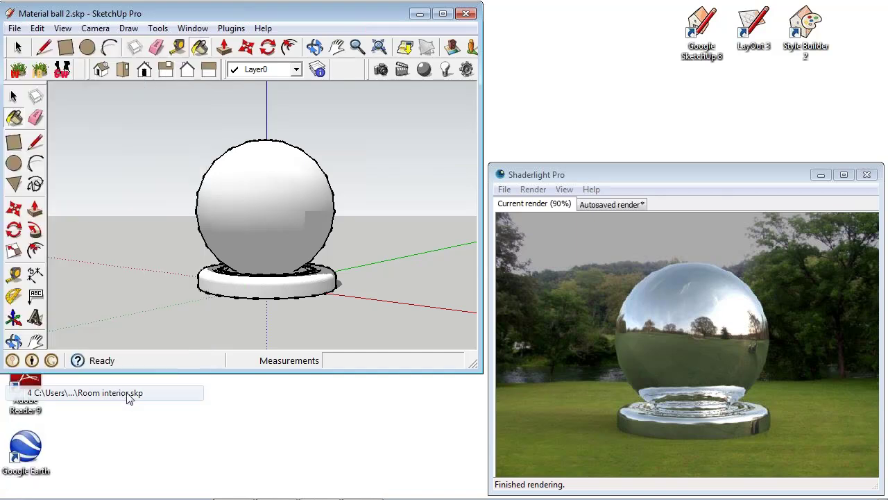
left_click(251, 225)
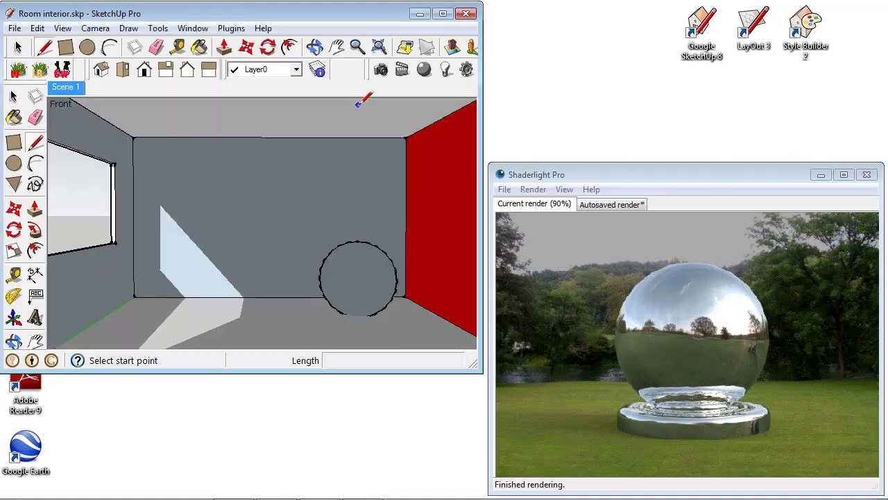
Start a Shaderlight render of the room, view its window from outside, and return to Scene 1.
left_click(381, 70)
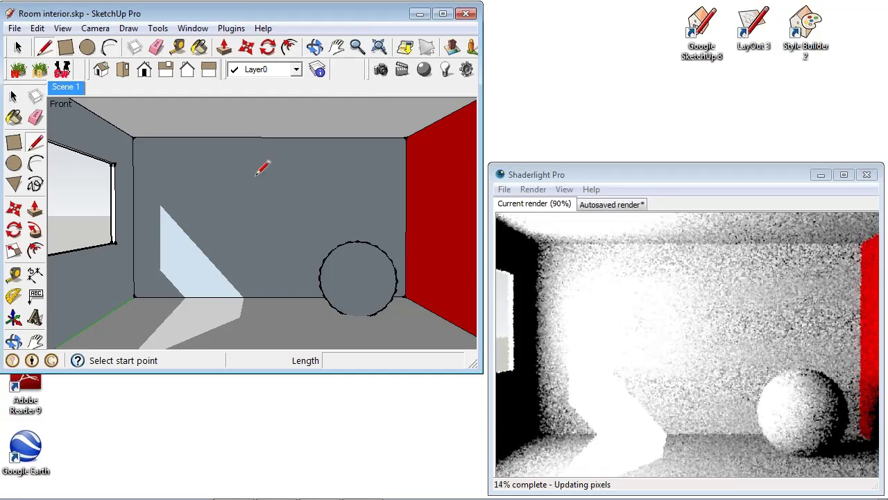
mouse_move(234, 234)
middle_mouse_down()
mouse_move(390, 243)
mouse_move(229, 236)
mouse_move(171, 247)
mouse_move(326, 245)
mouse_move(347, 228)
middle_mouse_up()
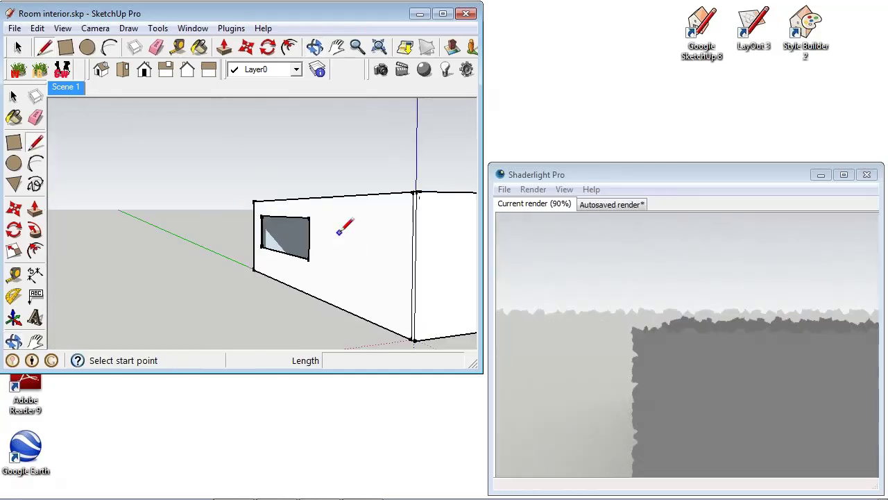
left_click(77, 92)
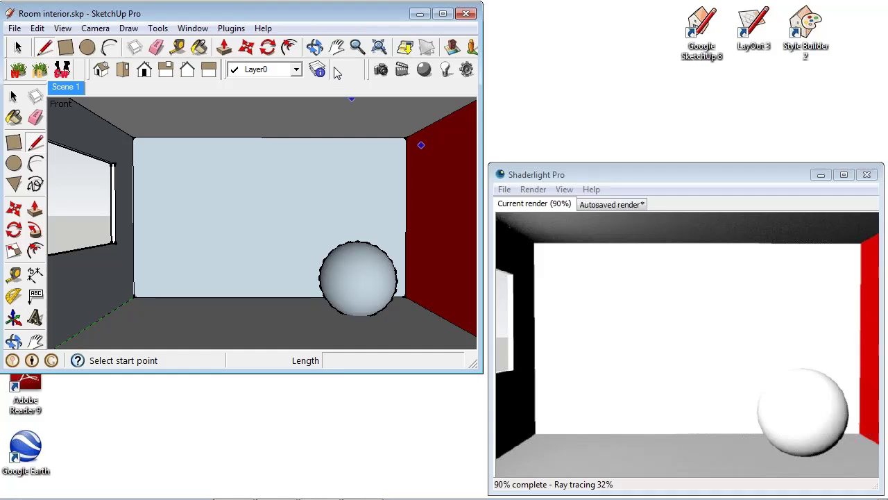
Turn shadows on in the Shadow Settings so sunlight enters the room, and close the settings.
left_click(192, 27)
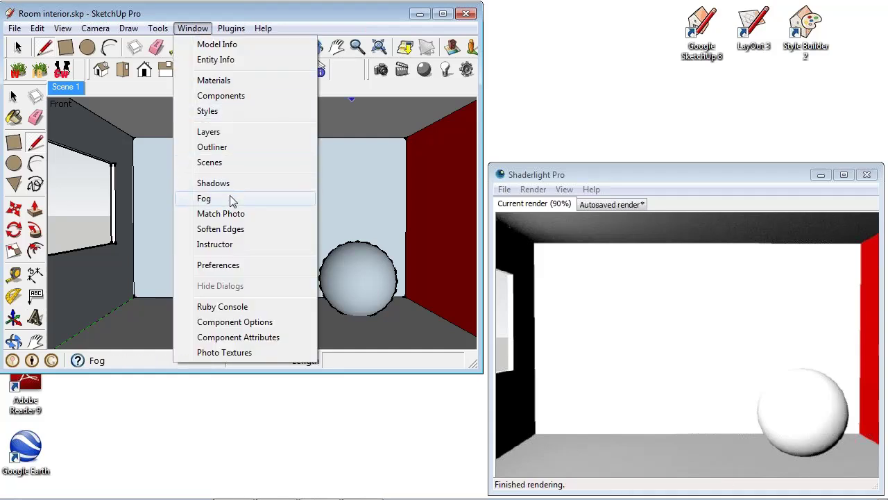
left_click(229, 184)
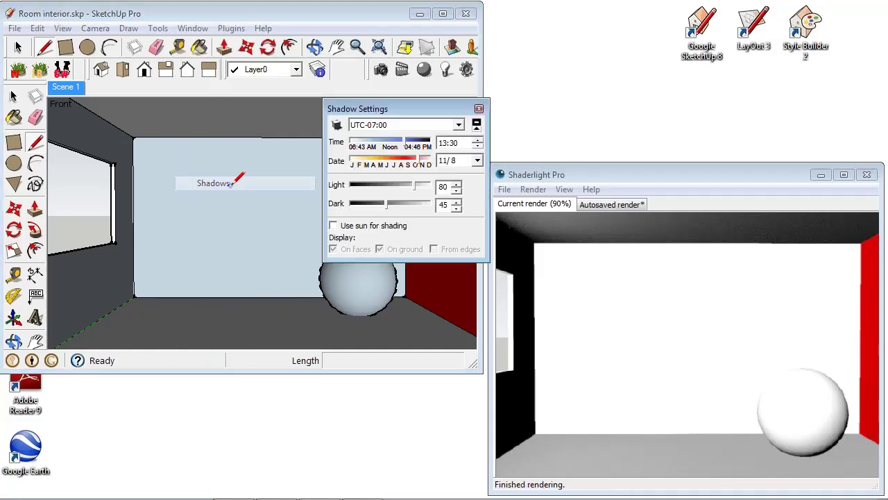
left_click(337, 125)
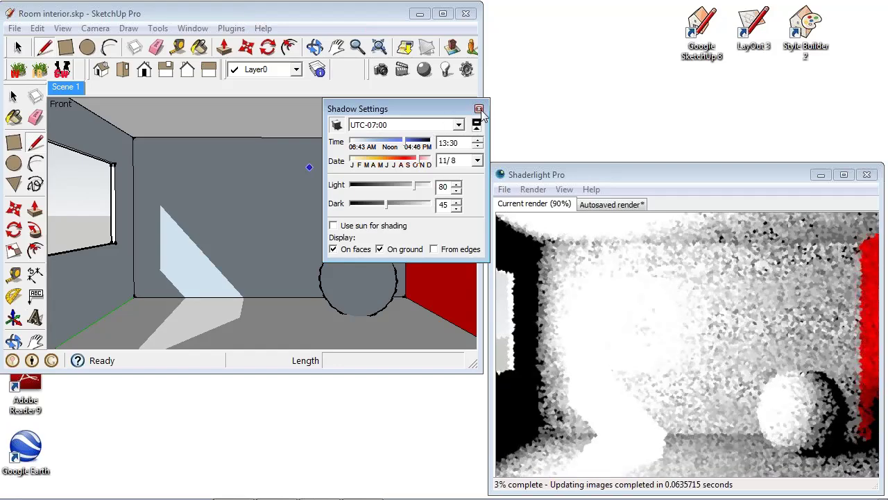
left_click(479, 108)
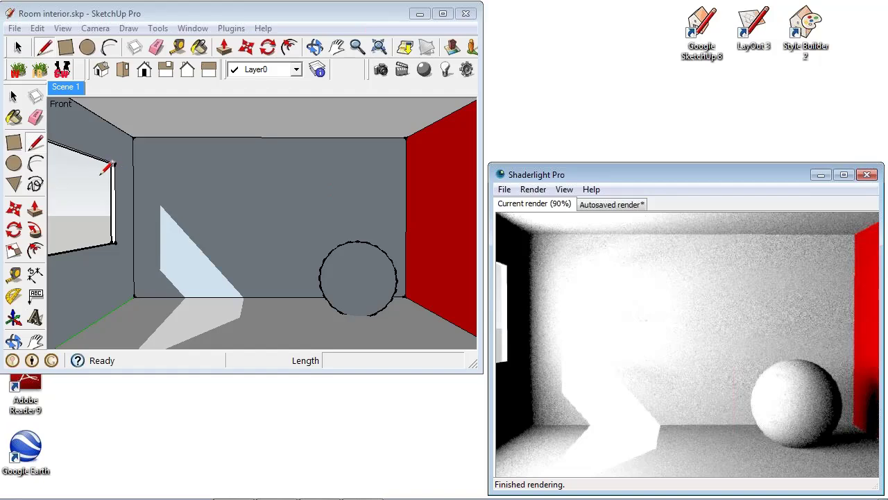
Add a Shaderlight Skylight Portal covering the window opening, drawn from its far upper corner to its near lower corner.
left_click(446, 70)
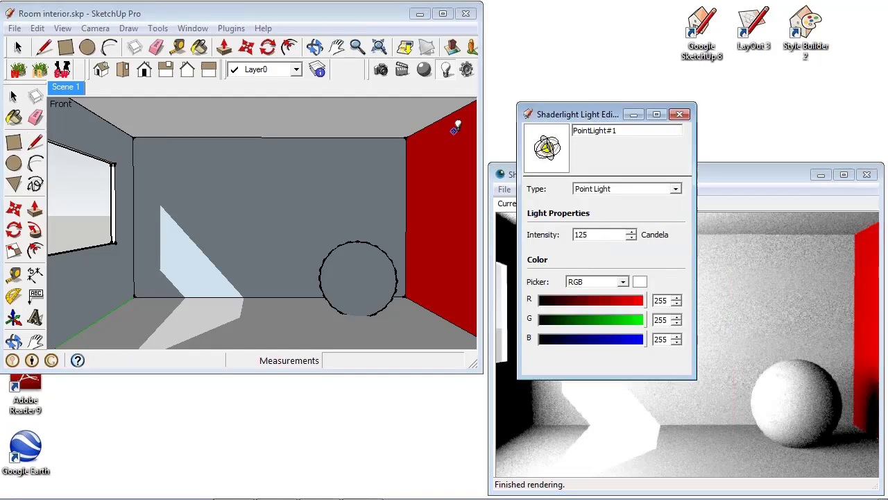
left_click(649, 189)
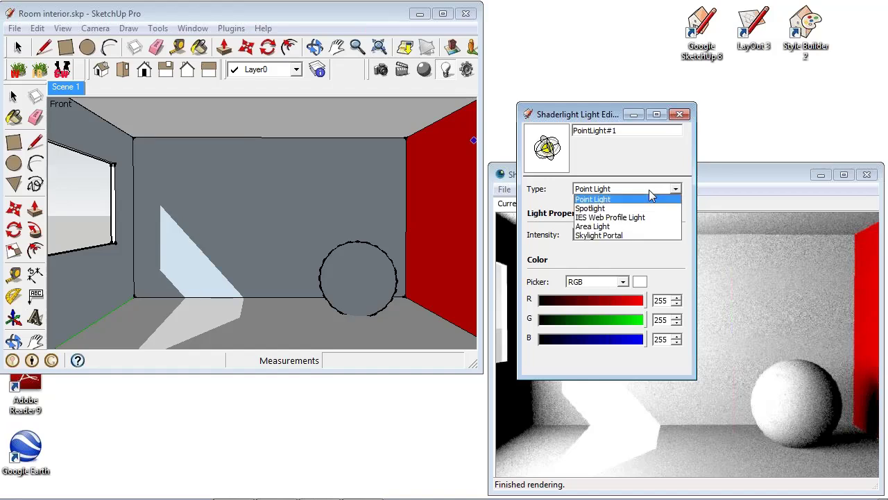
left_click(635, 235)
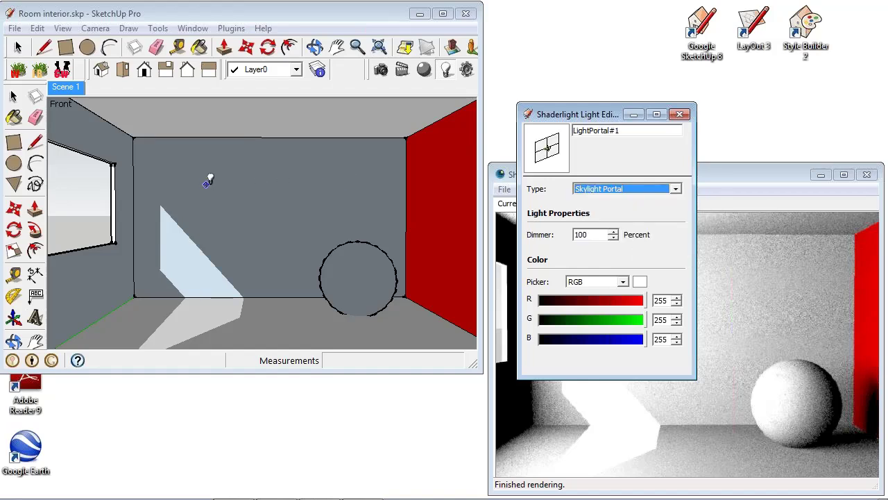
mouse_move(200, 174)
middle_mouse_down()
mouse_move(262, 184)
mouse_move(248, 174)
mouse_move(215, 184)
mouse_move(262, 192)
mouse_move(244, 167)
middle_mouse_up()
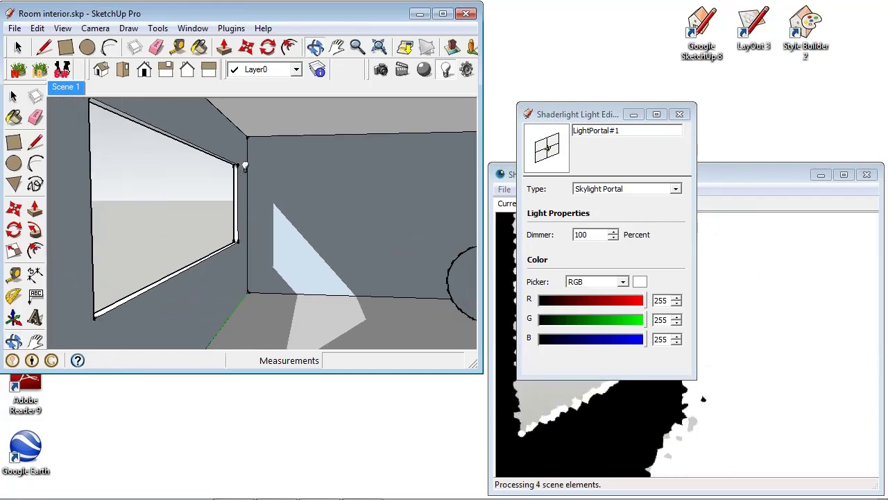
left_click(237, 166)
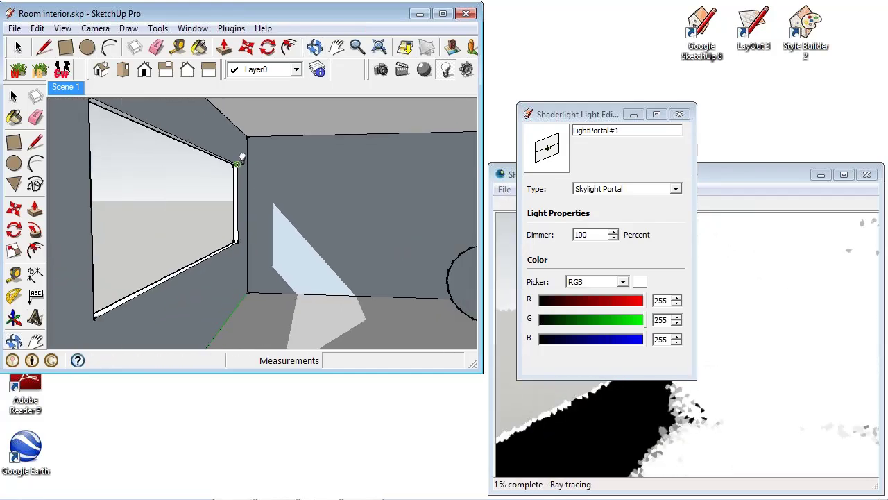
left_click(94, 310)
middle_click_drag(103, 322, 133, 321)
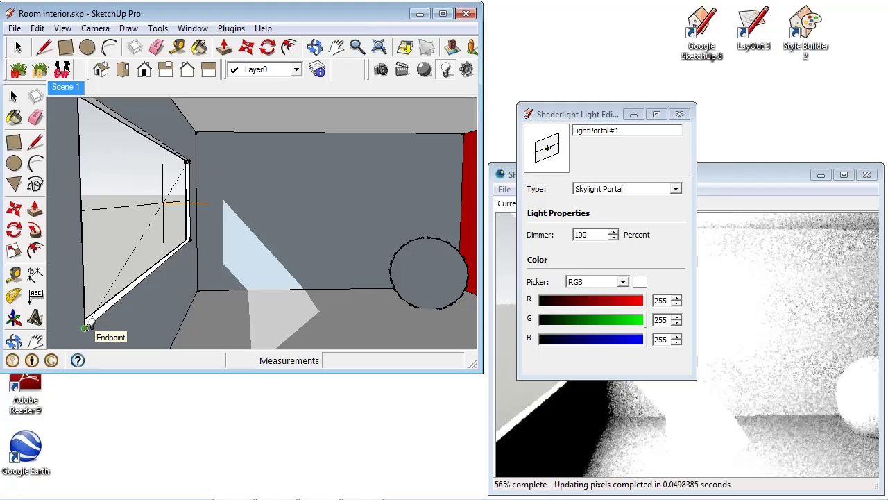
left_click(89, 326)
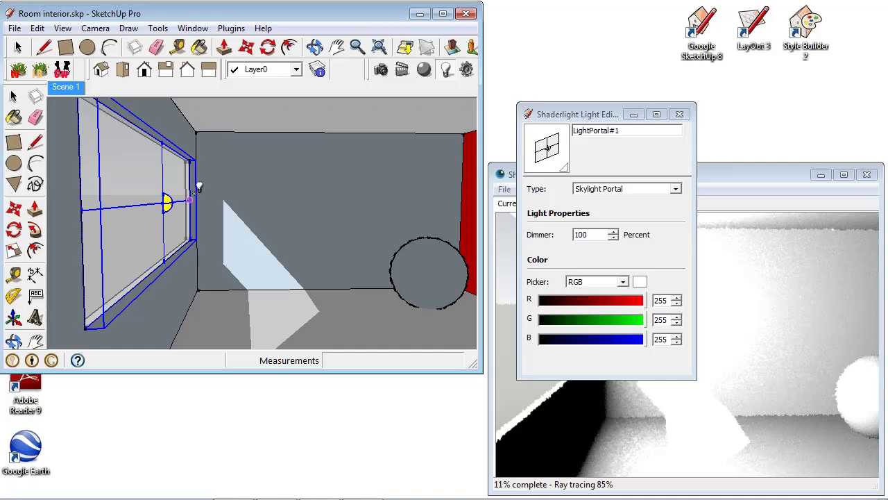
Return to Scene 1, with the Light Editor closed, and turn shadows back on in the Shadow Settings.
left_click(77, 92)
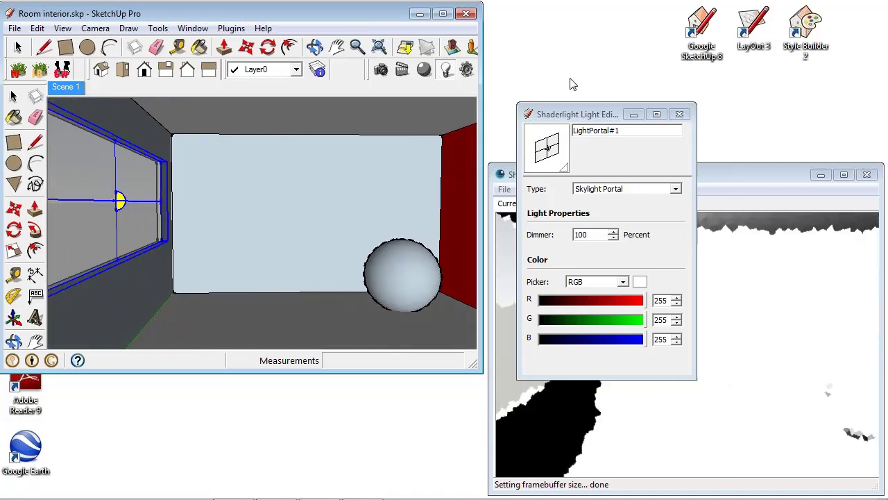
left_click(680, 114)
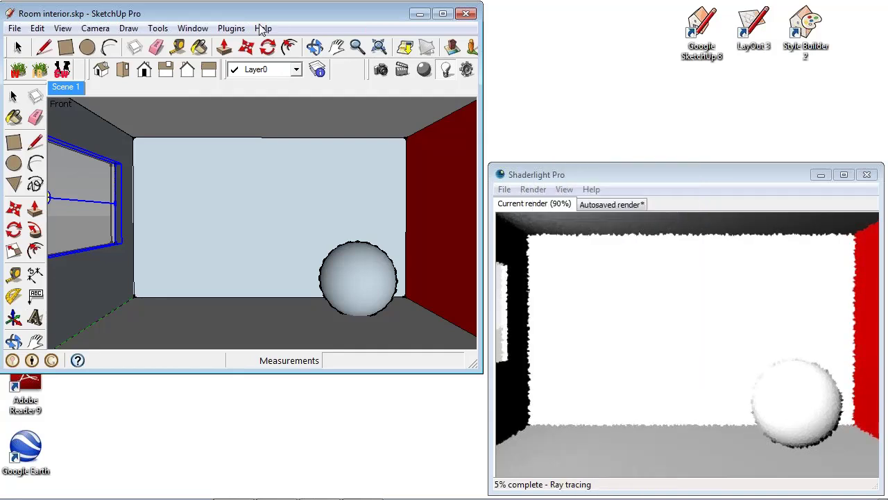
left_click(193, 28)
left_click(238, 185)
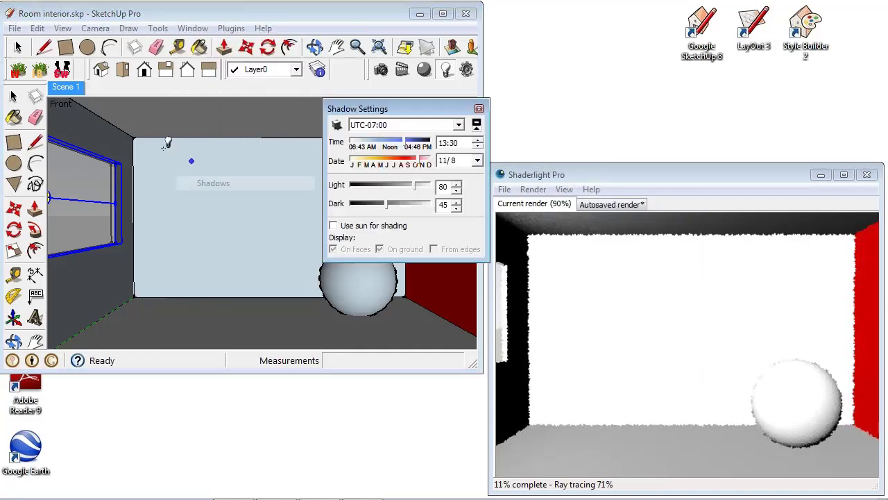
left_click(337, 125)
left_click(478, 109)
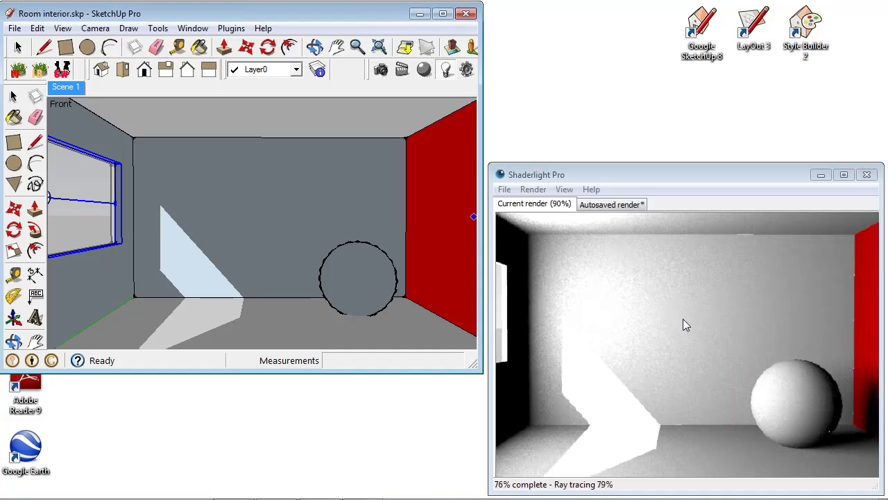
Set the Shaderlight lighting type to Physical Sky and the scene type to Interior (GI) in the render settings.
left_click(465, 72)
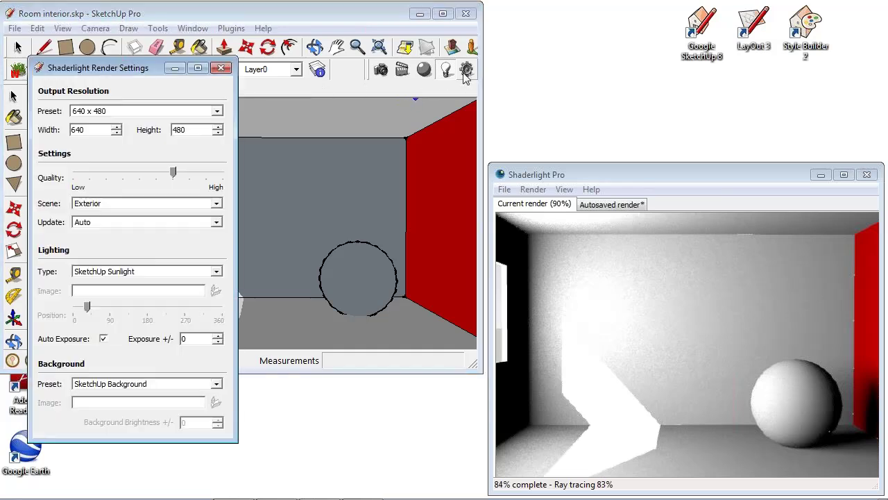
left_click(153, 273)
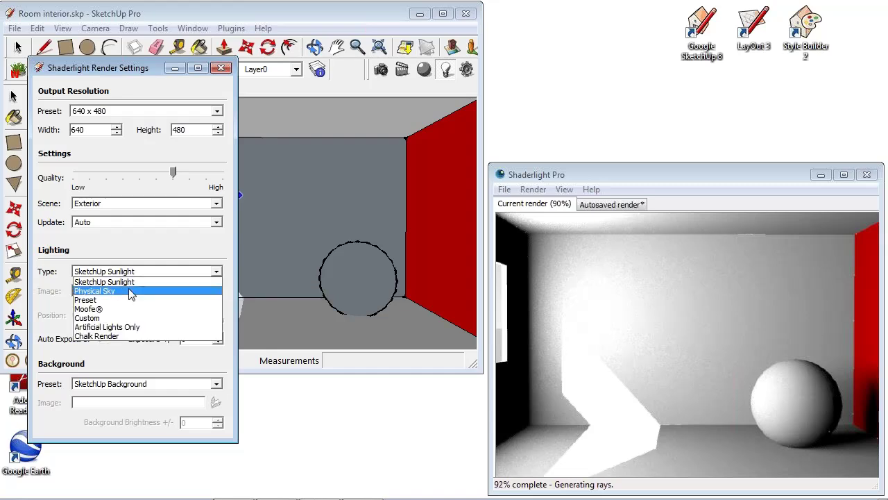
left_click(130, 291)
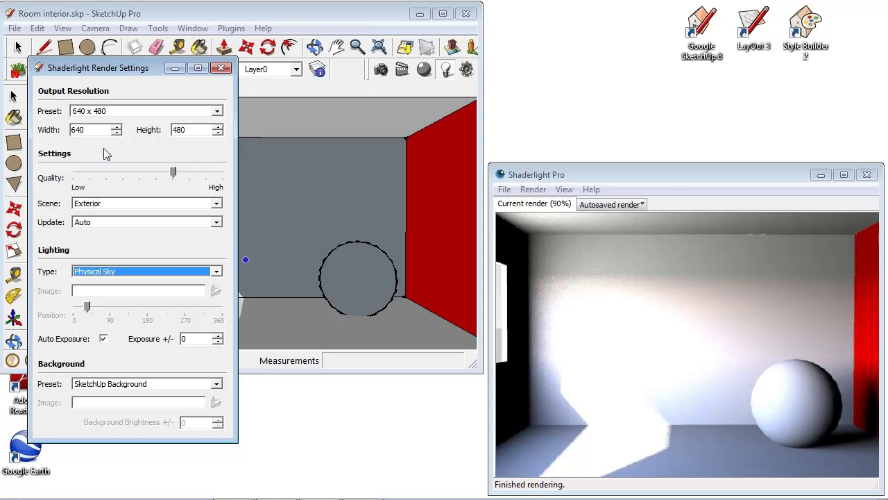
left_click(130, 202)
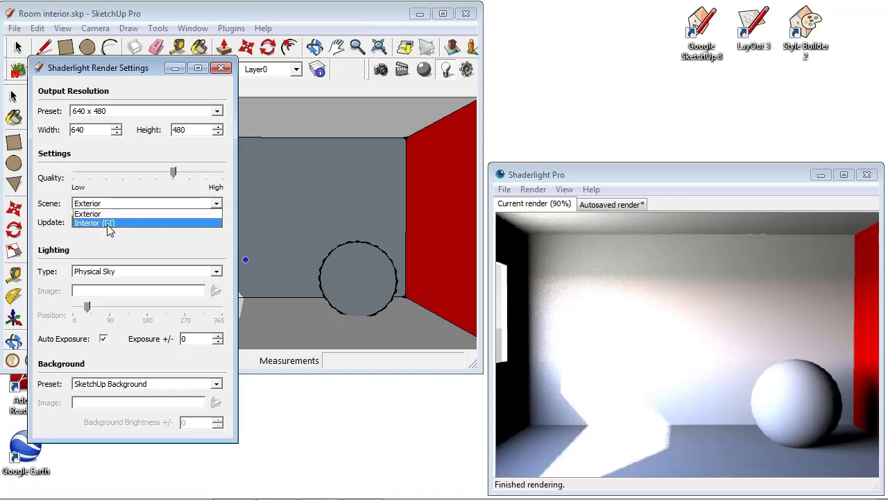
left_click(104, 222)
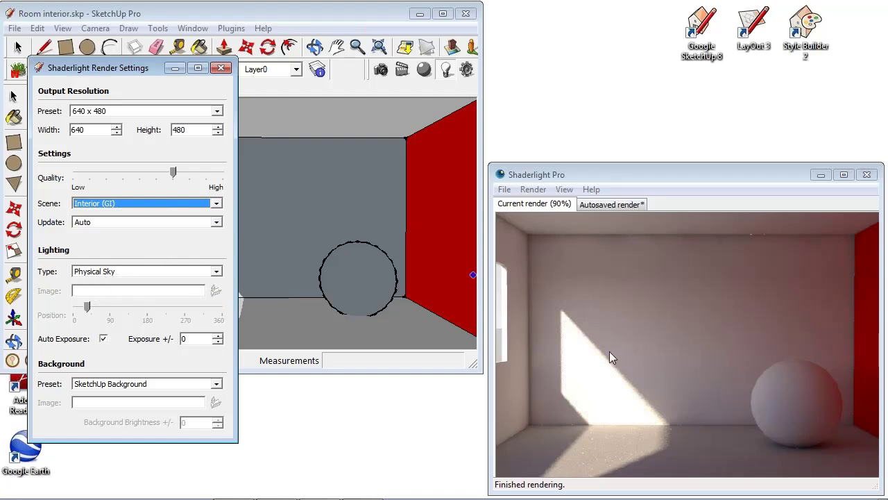
Light the room with the Business Park Daytime preset image, rotated to a position of about 160.
left_click(217, 271)
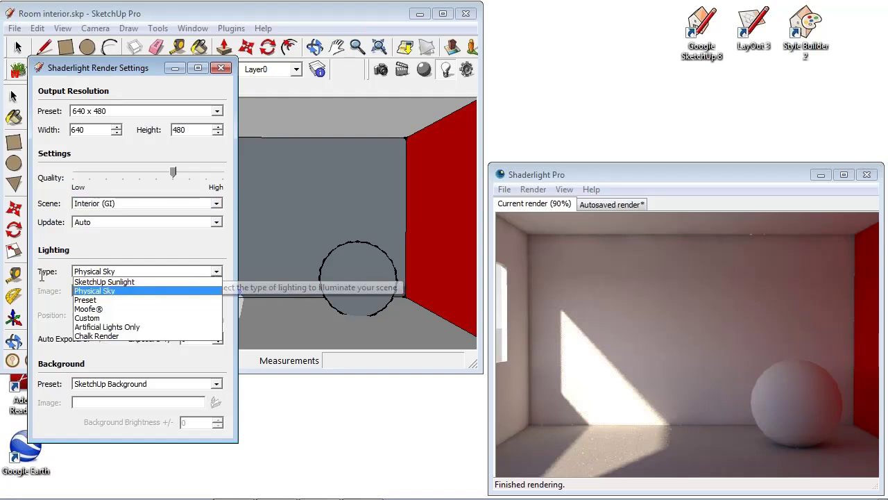
left_click(102, 300)
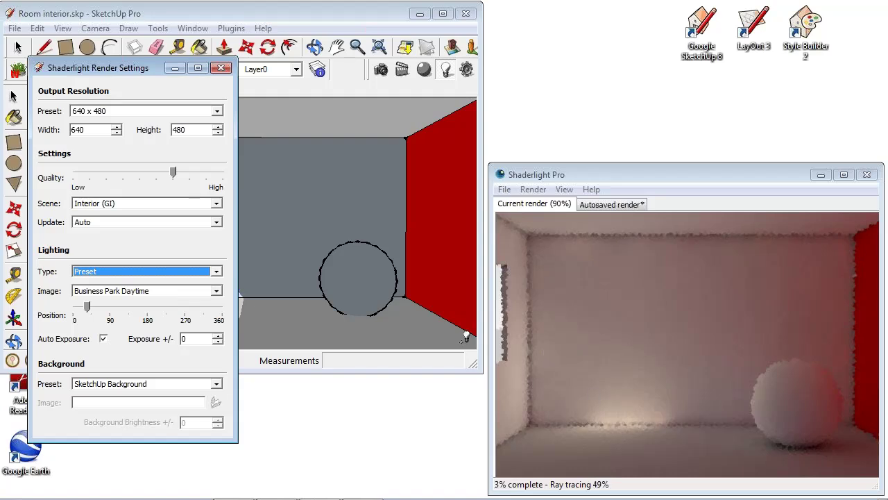
left_click(139, 311)
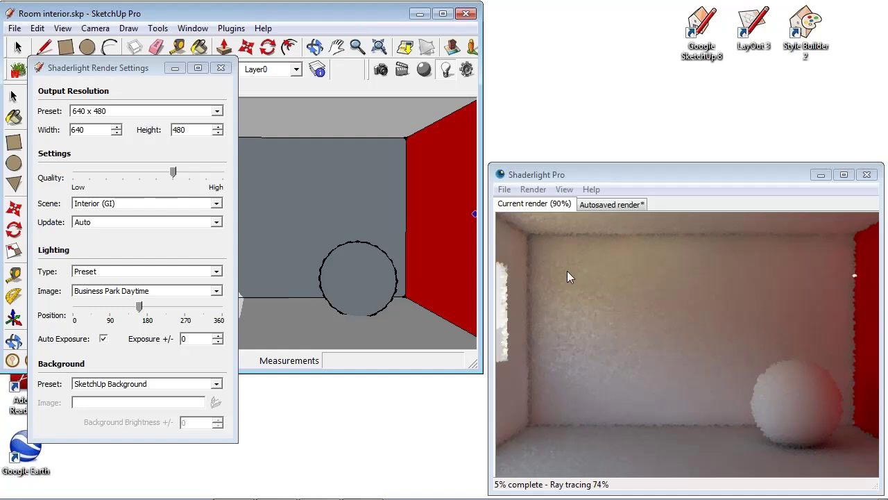
Change the preset lighting image to London Morning and rotate it to a position of about 240.
left_click(179, 291)
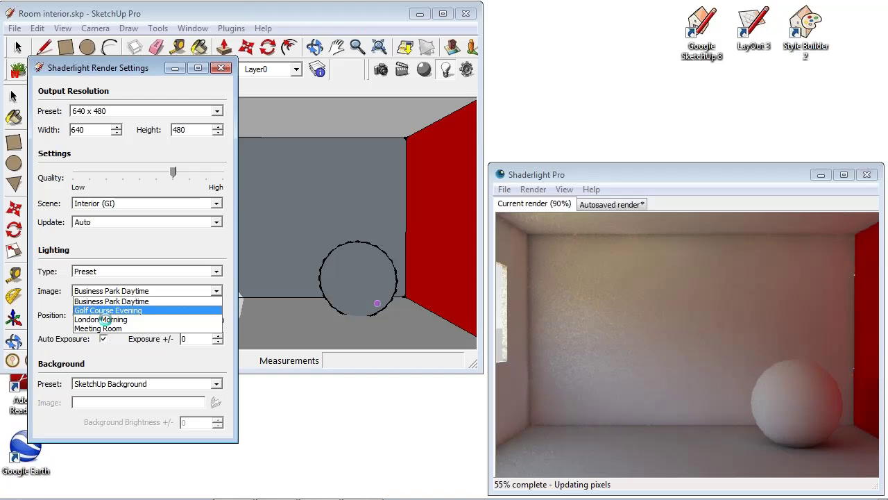
left_click(143, 319)
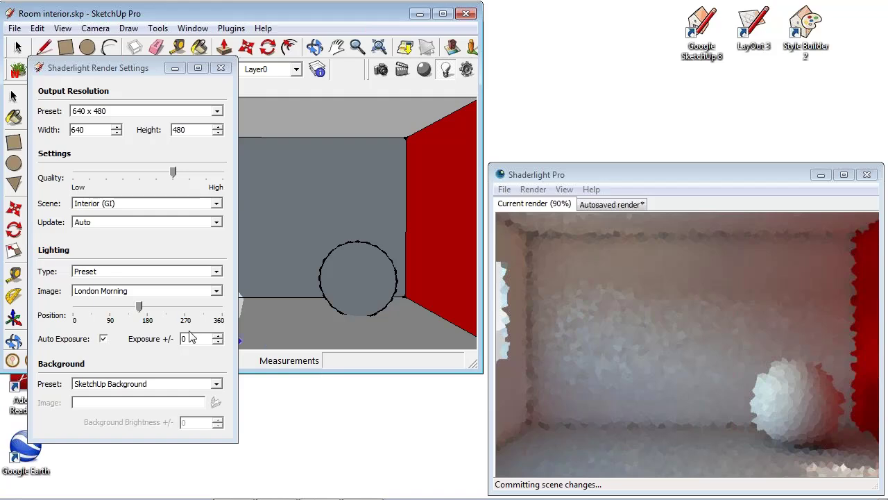
left_click(172, 308)
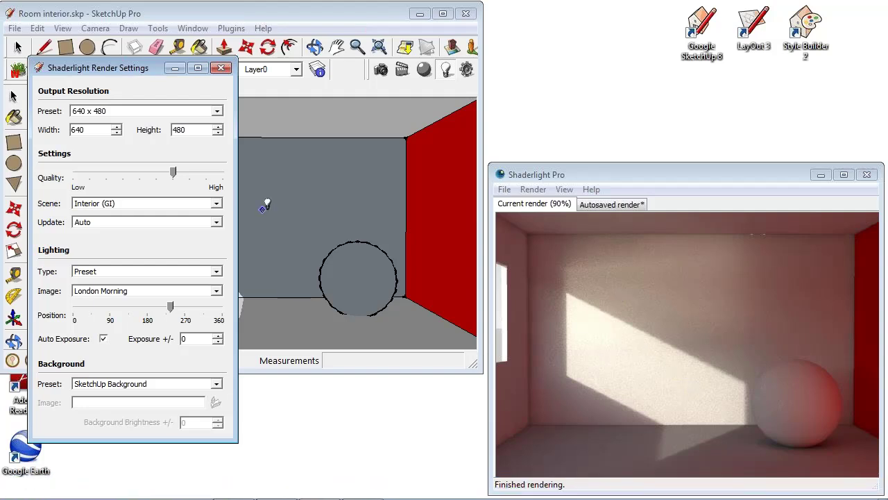
Set the lighting type back to SketchUp Sunlight and close the render settings.
left_click(177, 273)
left_click(129, 283)
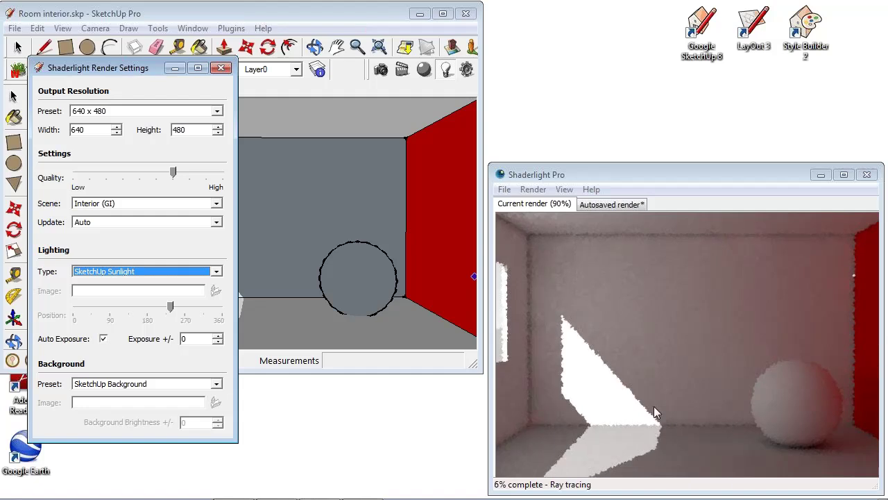
left_click(287, 197)
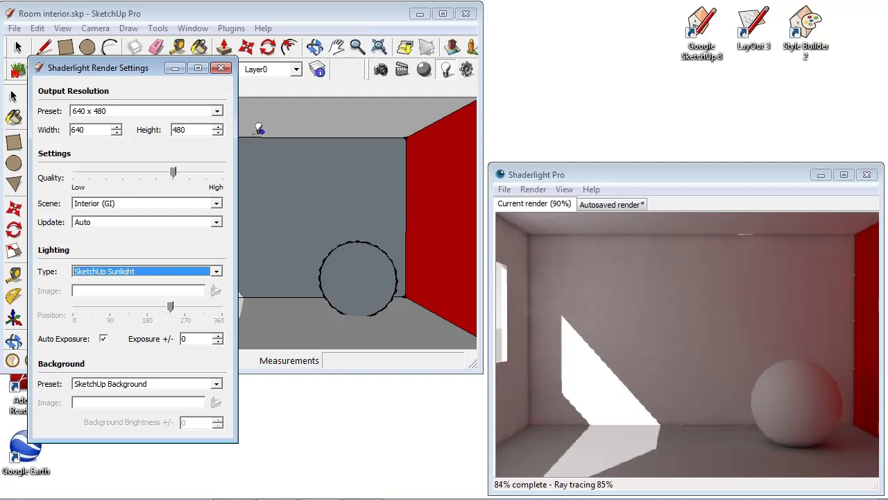
left_click(181, 272)
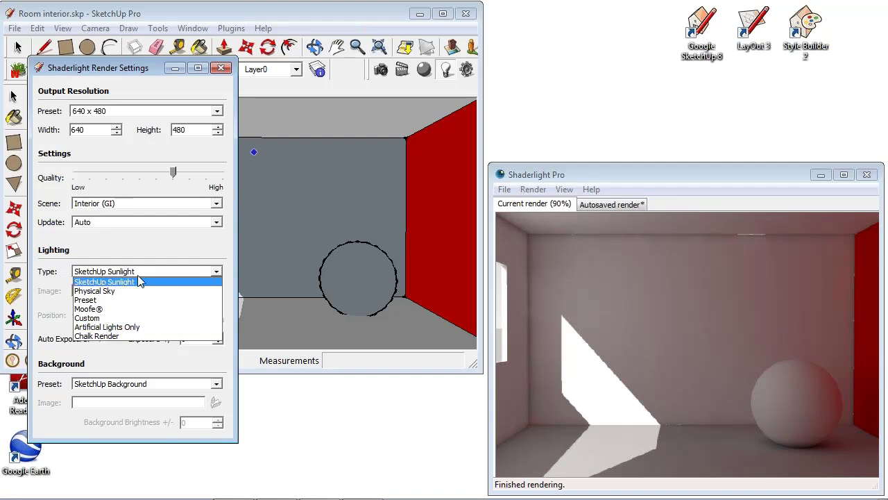
left_click(221, 68)
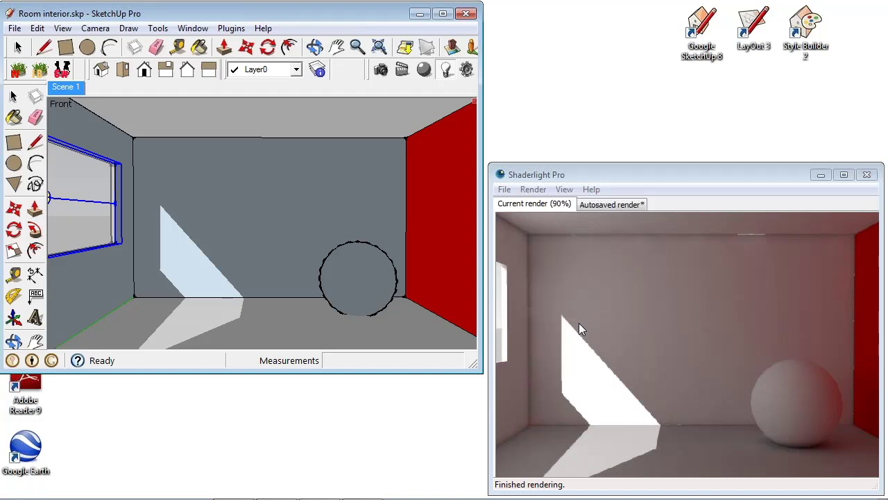
Open the recent model office_notrees.skp without saving the room, and start a Shaderlight render of it.
left_click(14, 29)
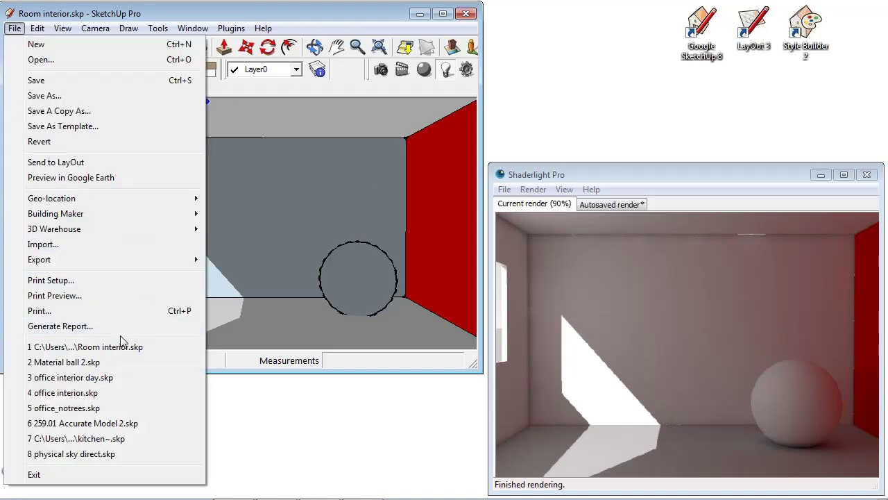
left_click(95, 409)
left_click(244, 226)
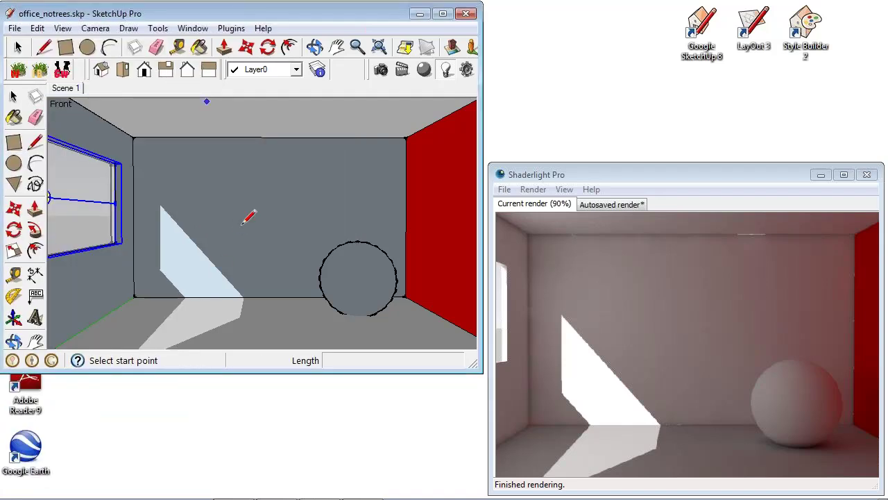
left_click(383, 69)
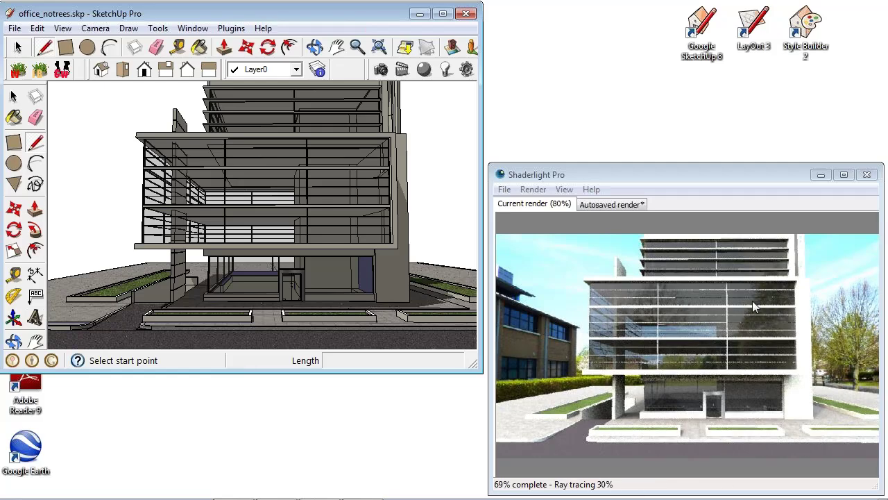
Rotate the office's preset lighting image to a position of about 250, then about 40, and close the render settings.
left_click(466, 70)
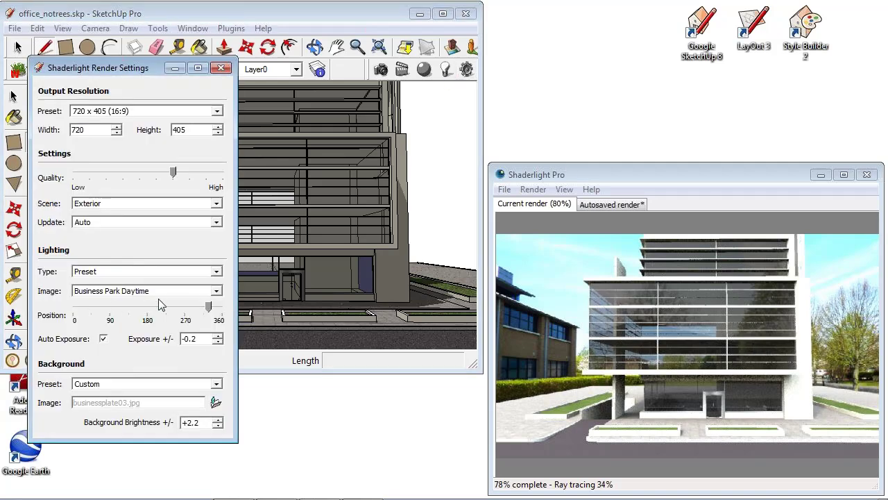
left_click_drag(208, 307, 177, 309)
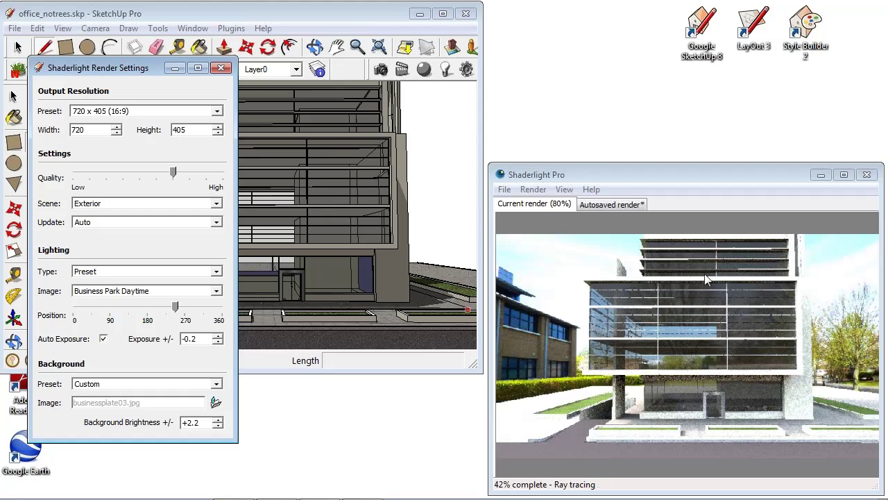
left_click_drag(175, 307, 91, 311)
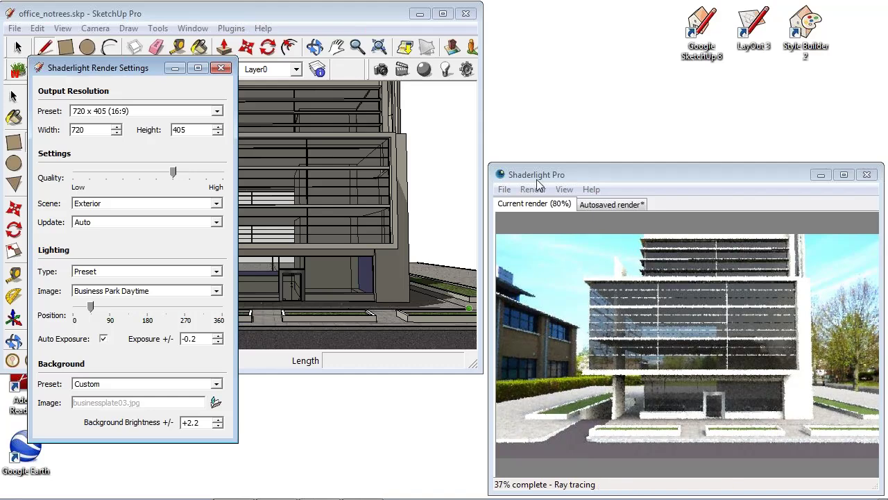
left_click(221, 68)
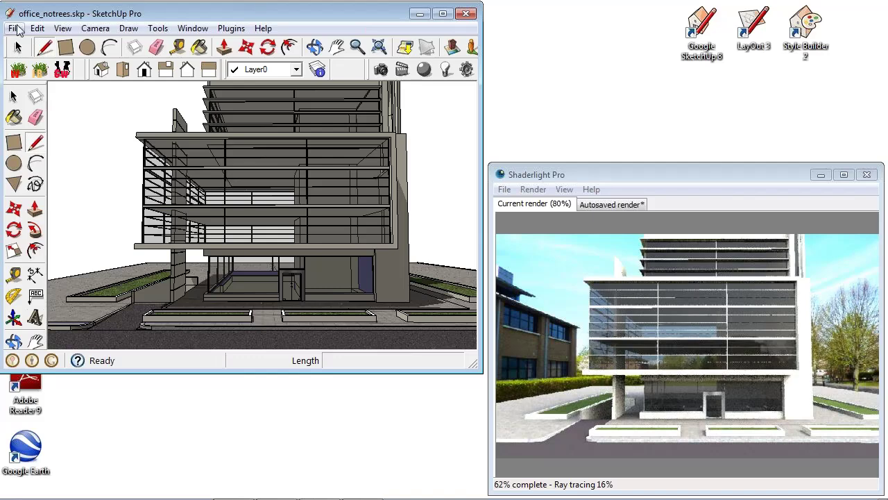
Open the recent model office interior.skp without saving the current changes, and start a Shaderlight render of it.
left_click(15, 29)
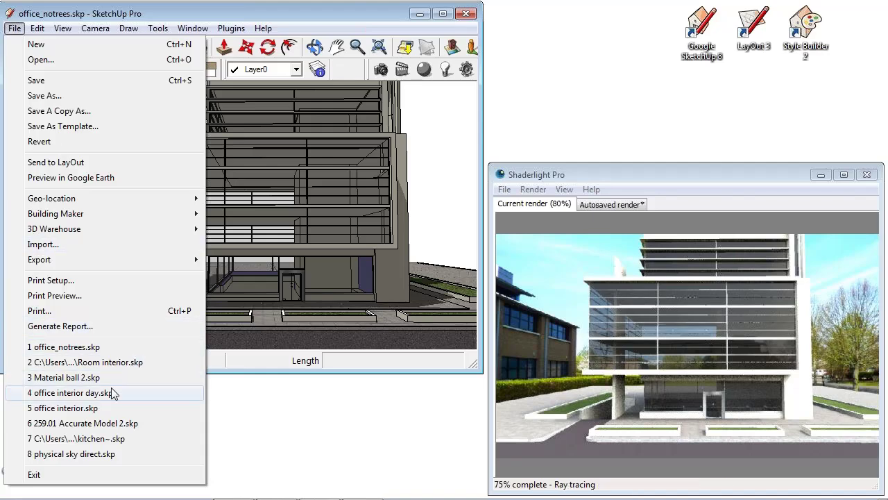
left_click(91, 410)
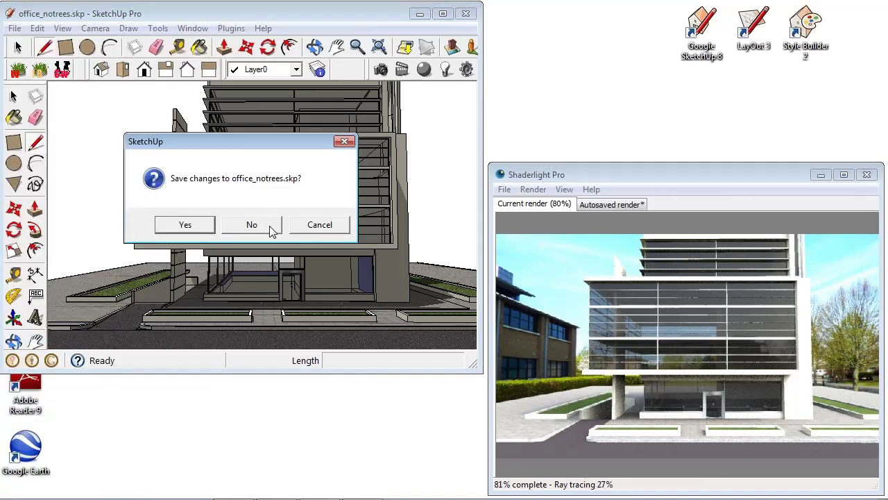
left_click(269, 227)
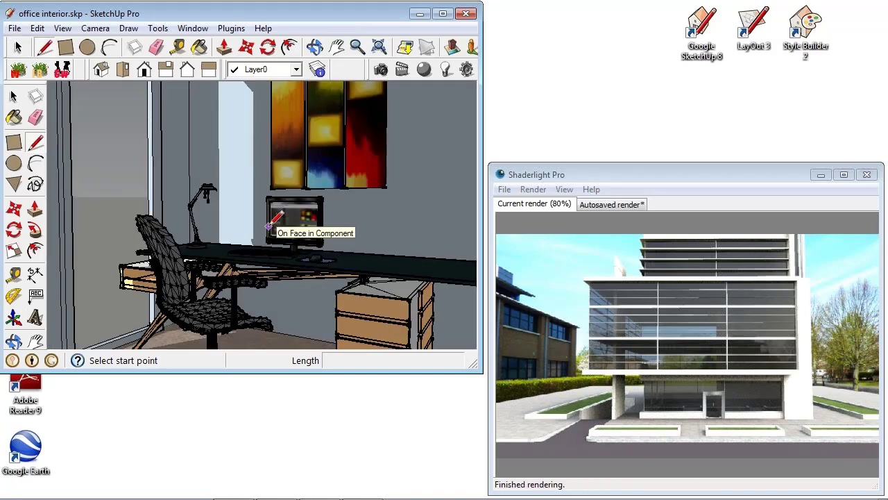
left_click(387, 71)
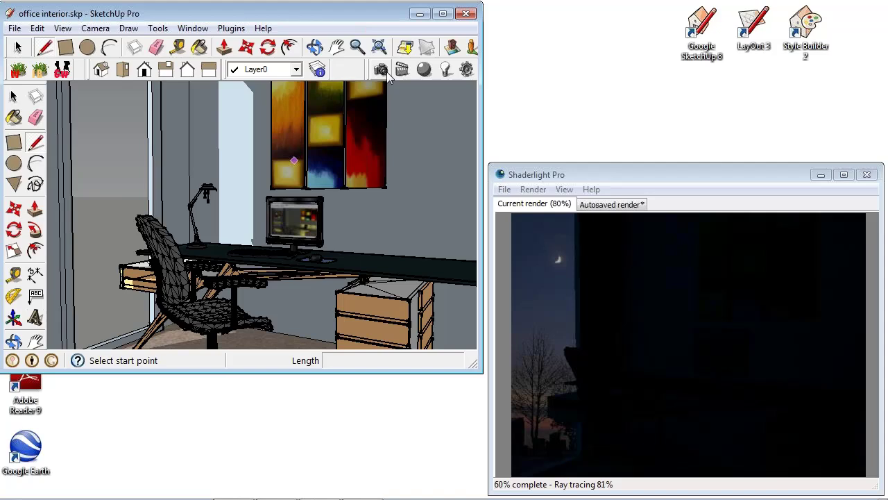
Add a Shaderlight Point Light at the globe lamp on the office ceiling.
scroll(386, 223, "down", 1)
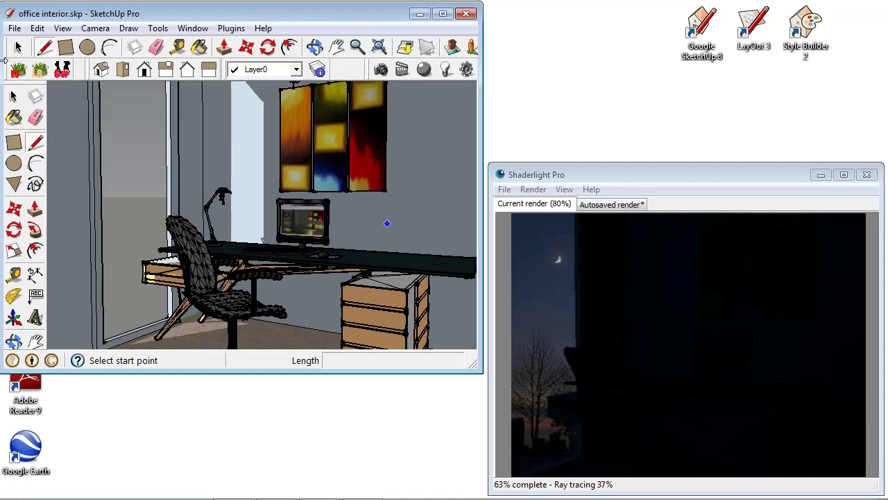
key("space")
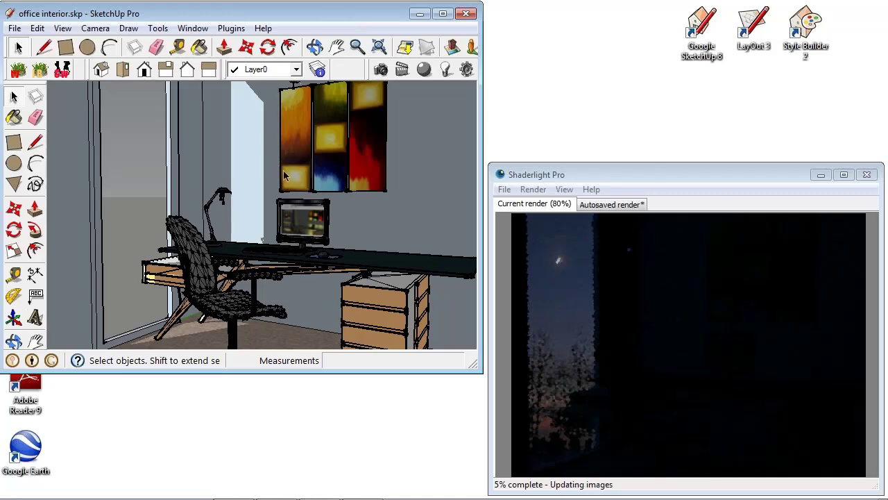
scroll(283, 170, "down", 1)
scroll(187, 133, "down", 1)
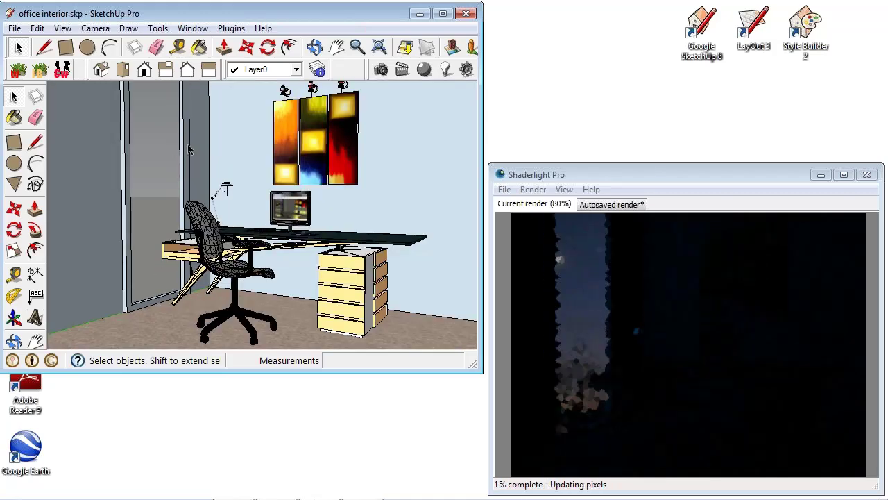
mouse_move(415, 193)
middle_mouse_down()
mouse_move(426, 189)
mouse_move(401, 201)
mouse_move(400, 214)
middle_mouse_up()
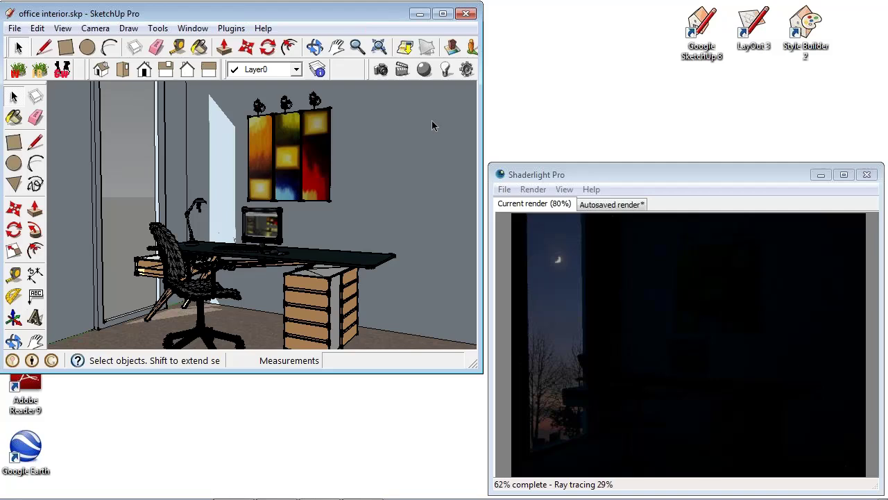
left_click(448, 71)
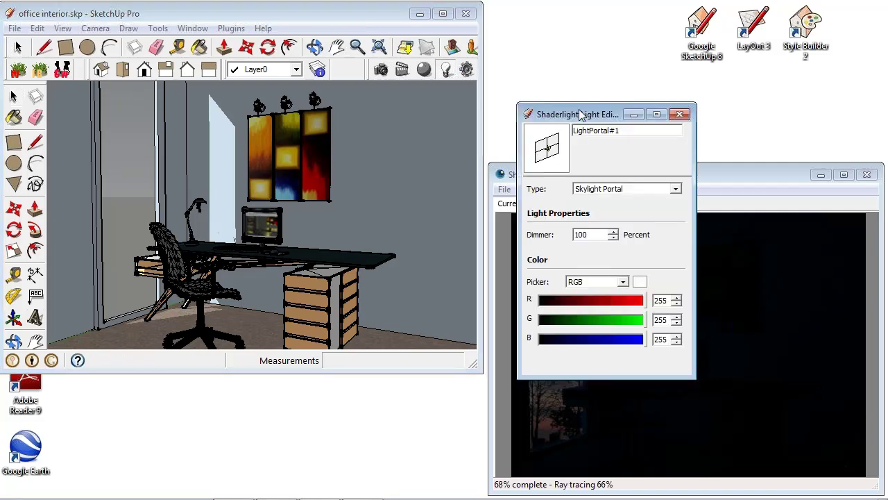
left_click_drag(586, 111, 561, 19)
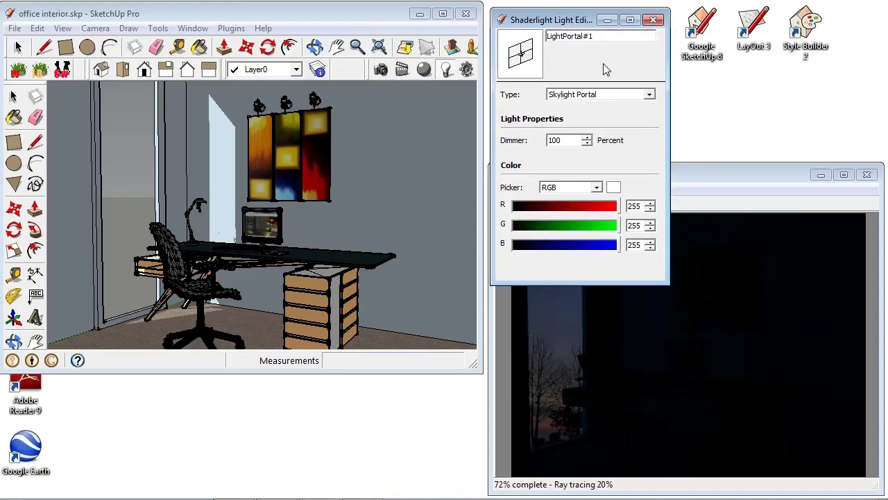
left_click(605, 98)
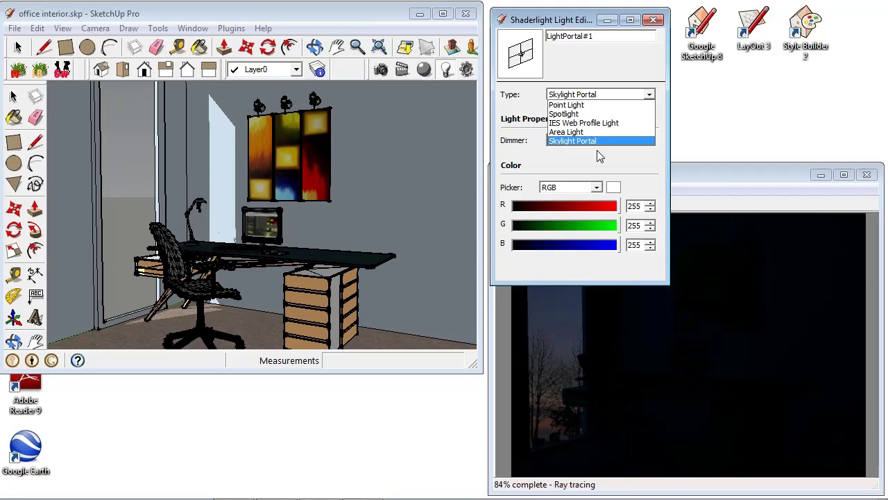
left_click(595, 106)
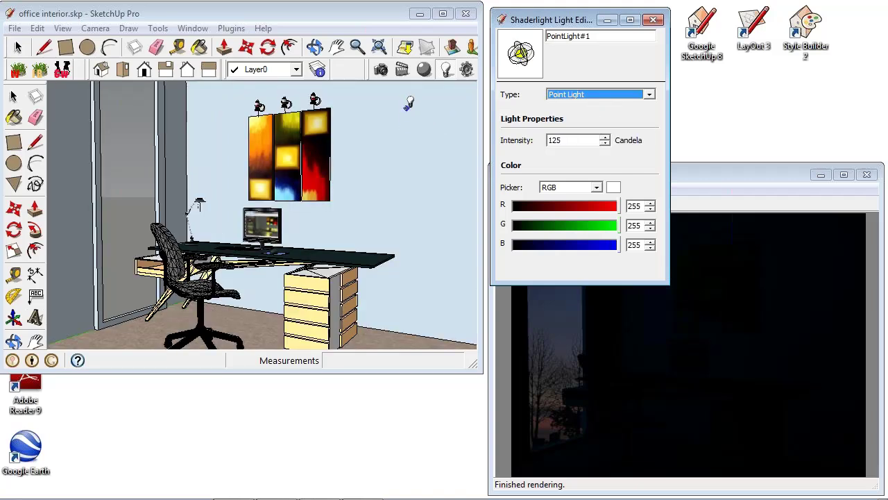
mouse_move(396, 97)
middle_mouse_down("shift")
mouse_move(383, 178)
mouse_move(359, 190)
mouse_move(411, 241)
mouse_move(412, 224)
middle_mouse_up("shift")
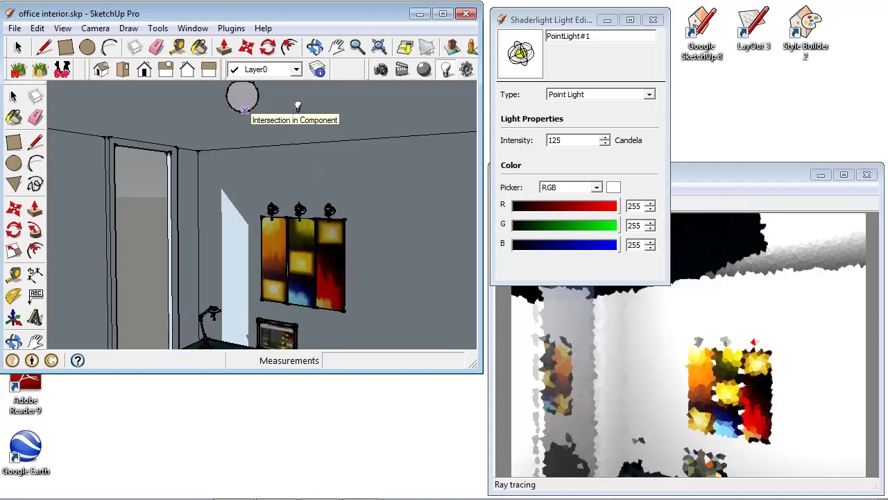
left_click(292, 104)
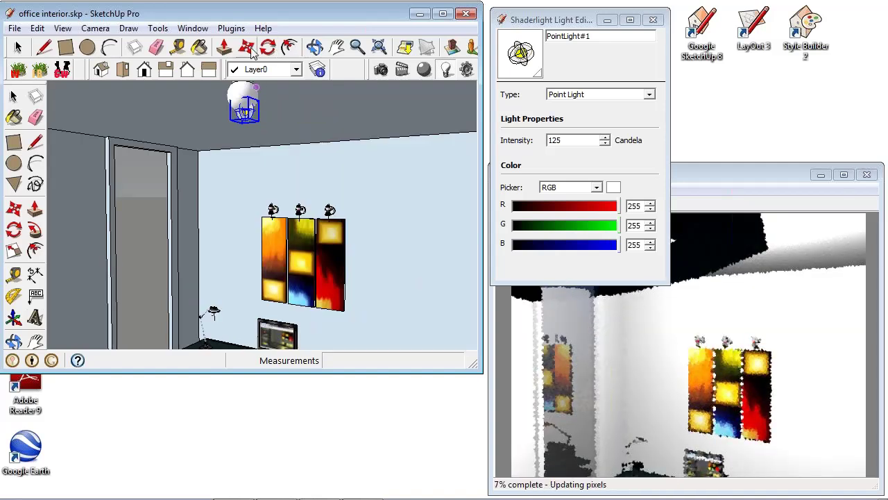
Move the point light about 114 mm straight down, clear of the globe lamp, and view the desk area in the render.
key("m")
left_click(423, 174)
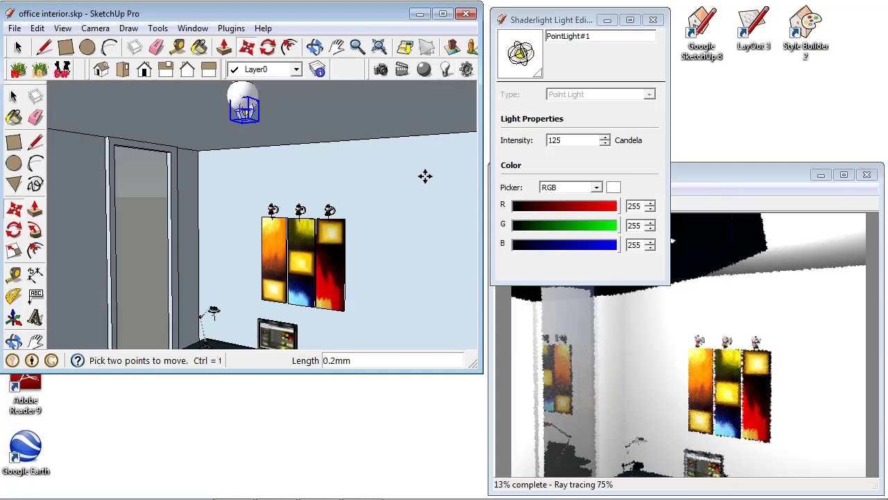
left_click(422, 187)
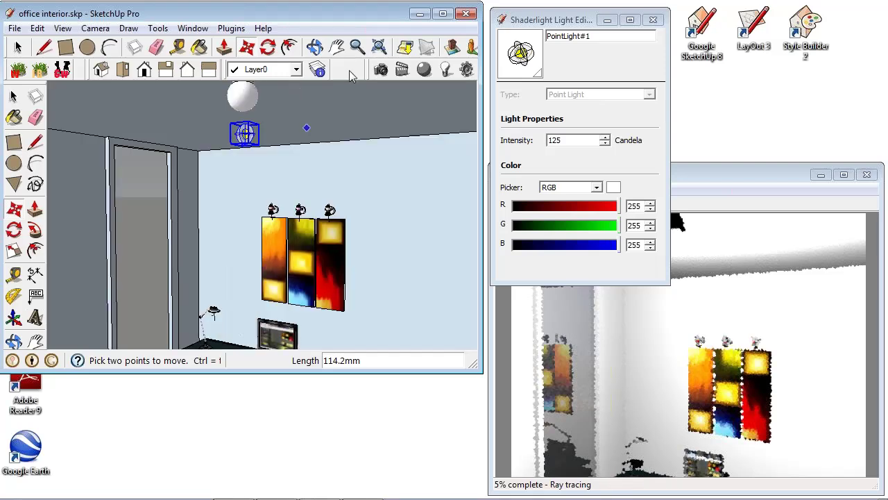
middle_click_drag(327, 284, 312, 149, "shift")
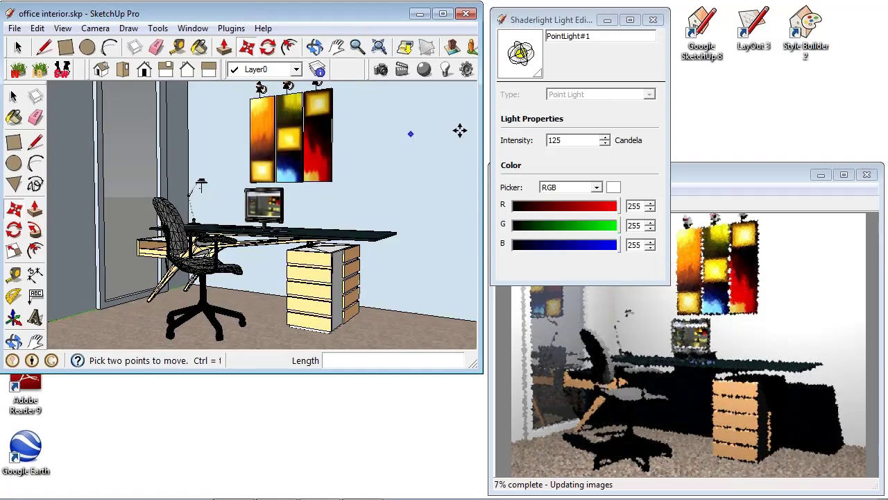
left_click(708, 172)
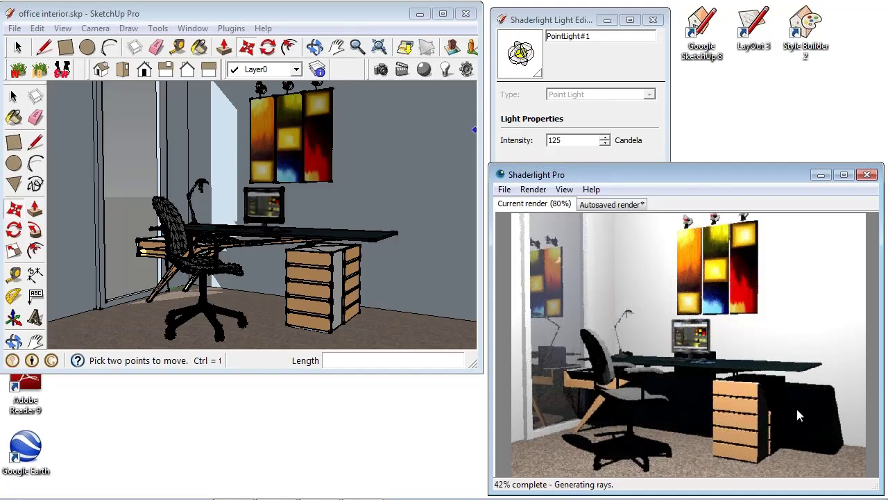
In the render settings, set the scene to Interior (GI) and the exposure to 0 with auto exposure on.
left_click(100, 71)
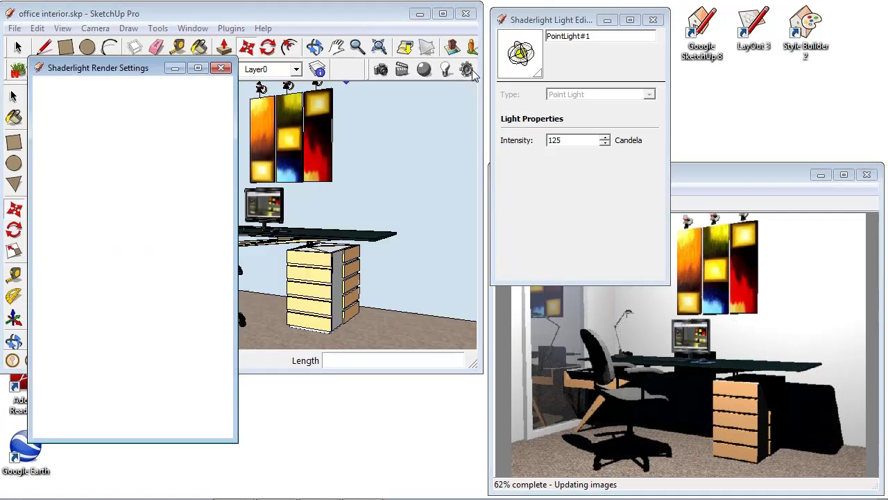
left_click(177, 202)
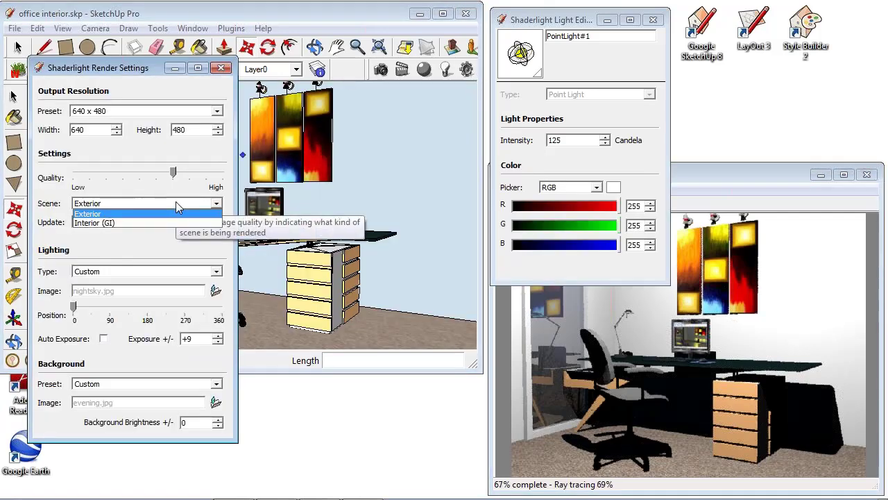
left_click(119, 224)
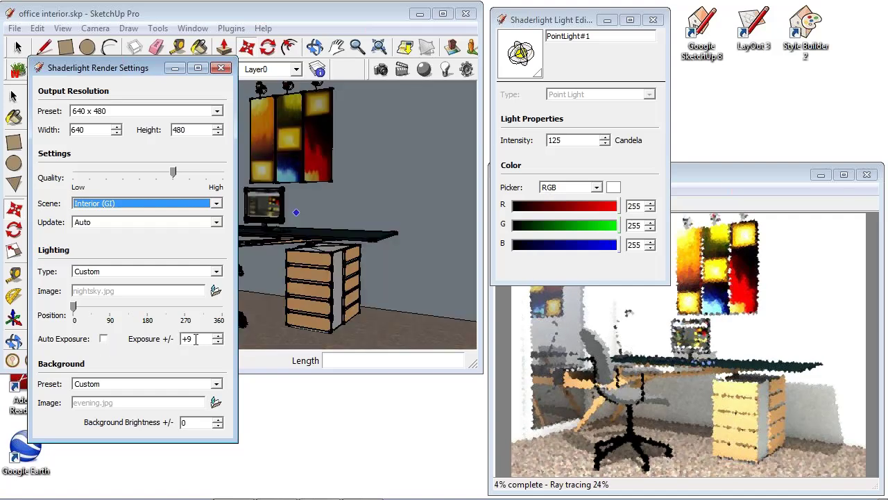
left_click_drag(195, 338, 161, 339)
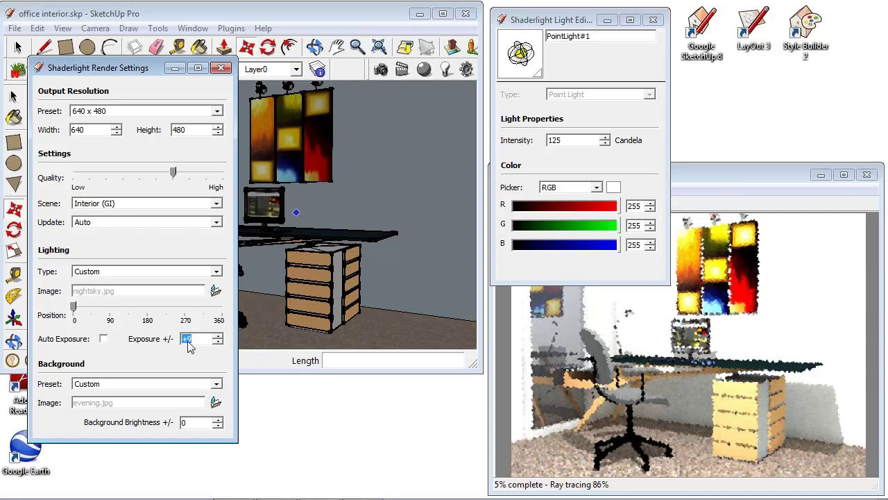
type("0")
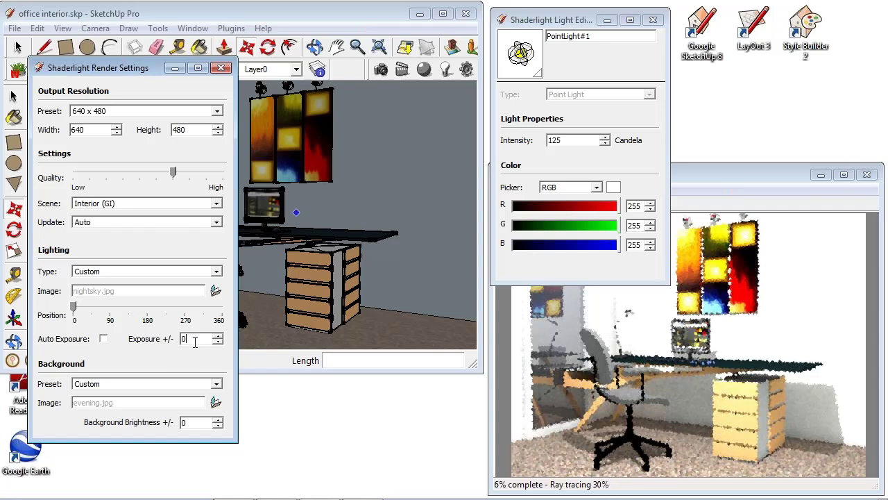
left_click(104, 339)
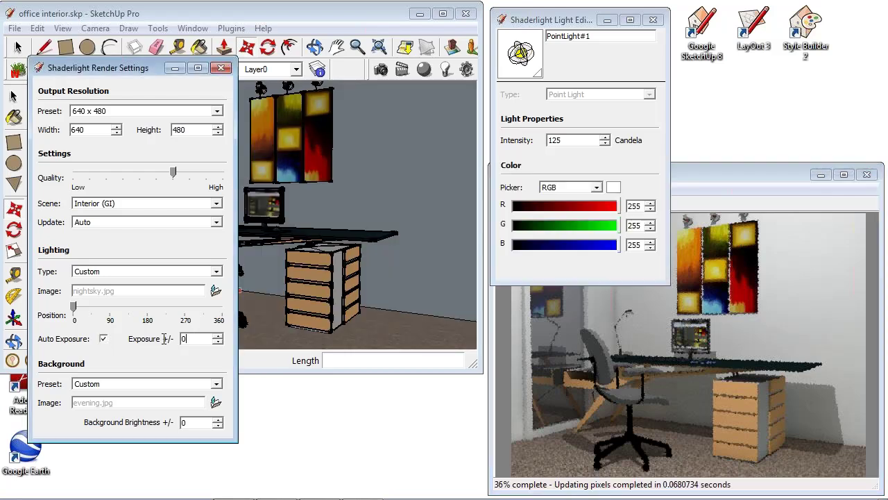
Darken the render with an exposure of -2, then return the exposure to 0.
left_click_drag(185, 339, 177, 347)
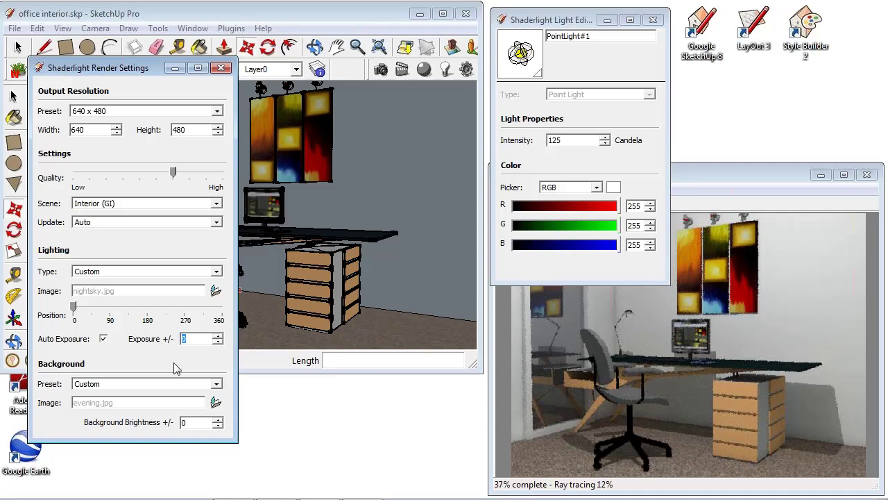
type("-2")
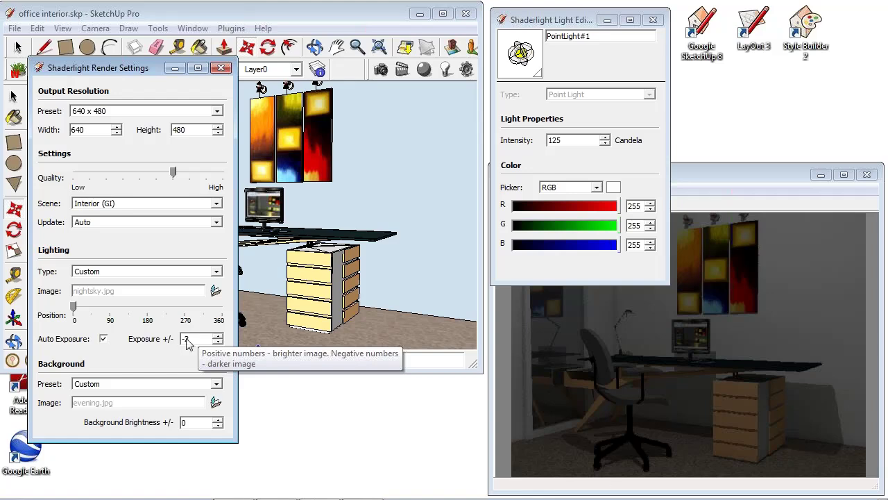
double_click(186, 339)
type("0")
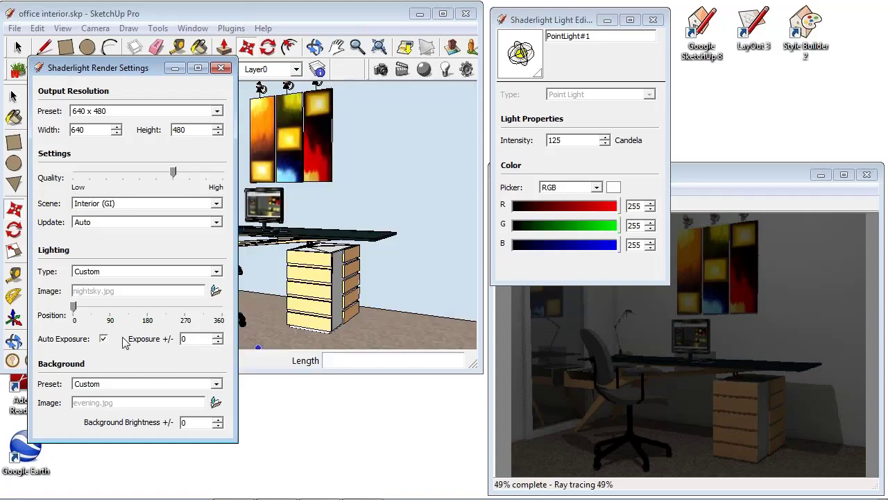
Turn off auto exposure, set the exposure to +7, and close the light editor.
left_click(104, 340)
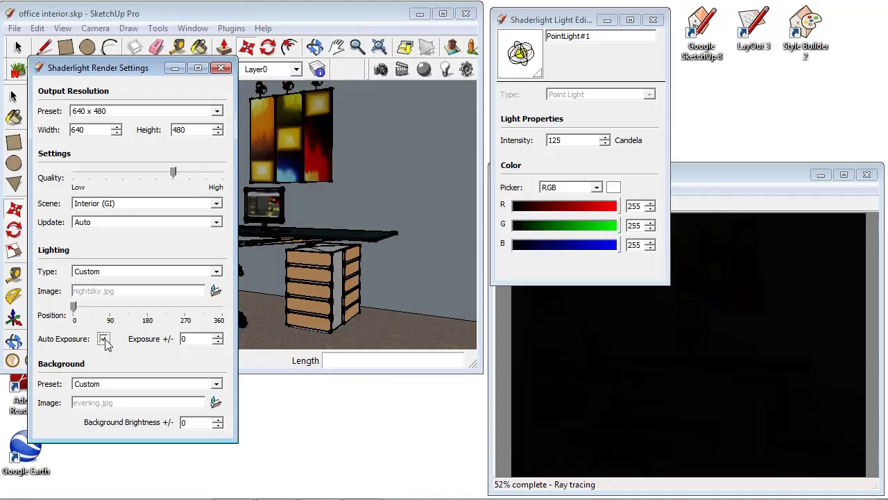
left_click(104, 339)
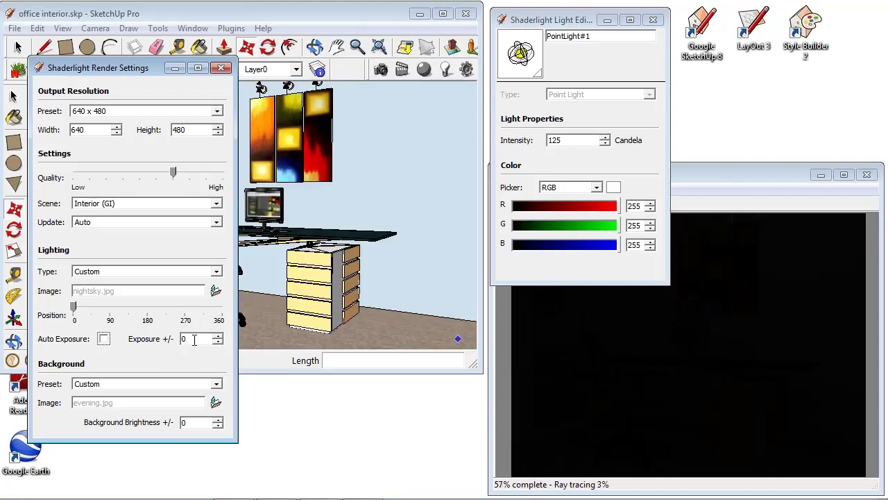
left_click_drag(195, 339, 170, 338)
type("7")
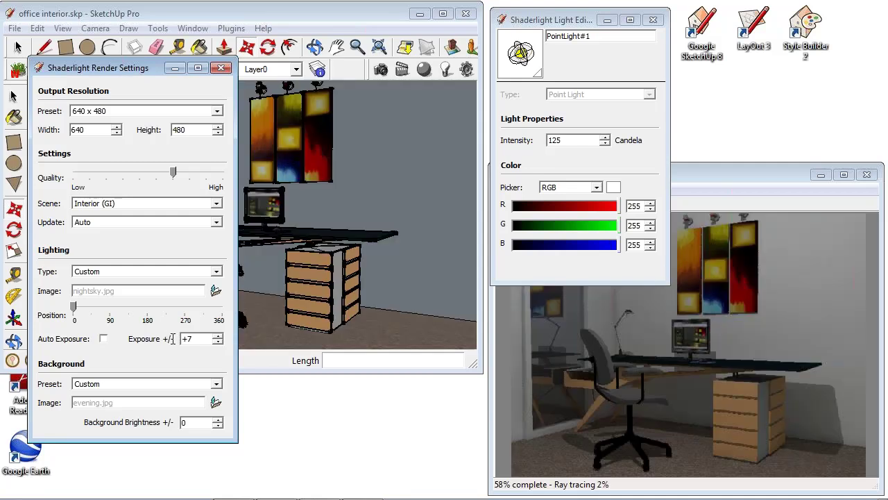
key("Return")
left_click(654, 20)
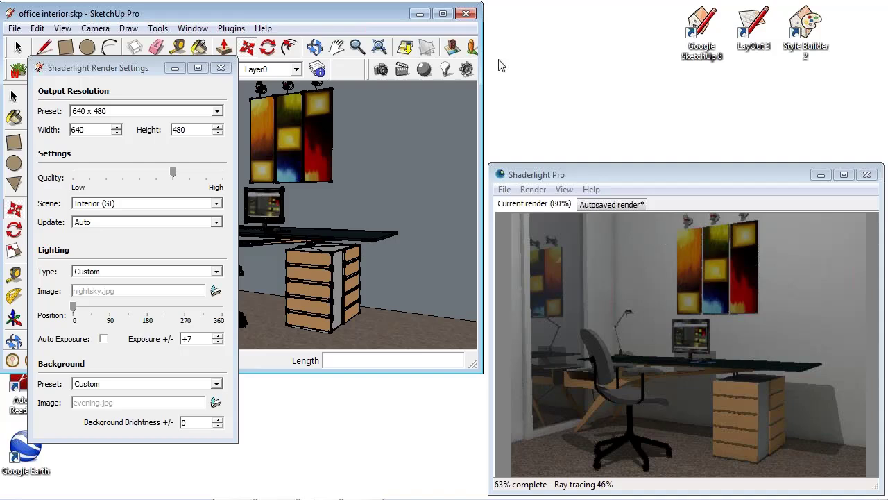
Reopen the Shaderlight light editor and place it beside the render settings, clear of the render.
left_click(445, 70)
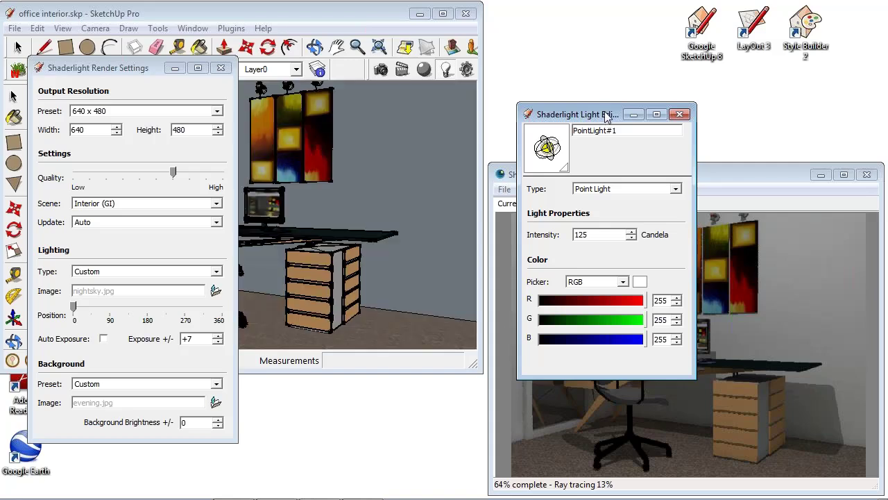
left_click_drag(603, 116, 423, 102)
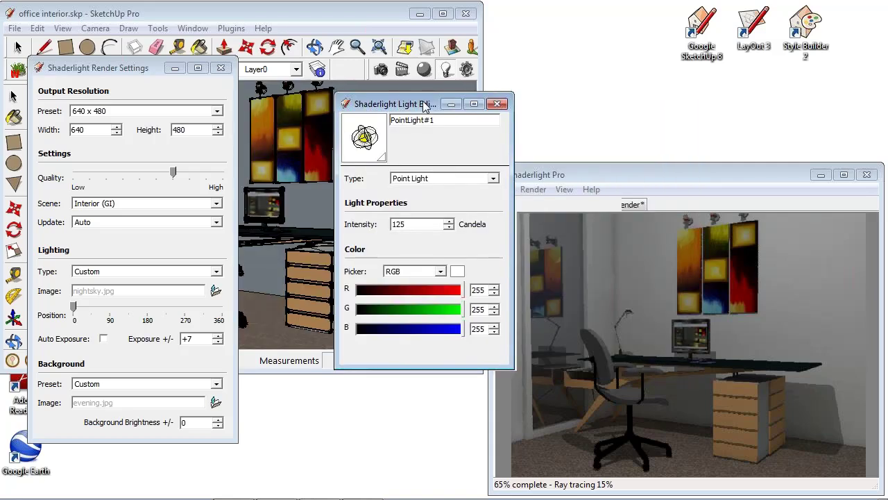
left_click_drag(425, 104, 401, 86)
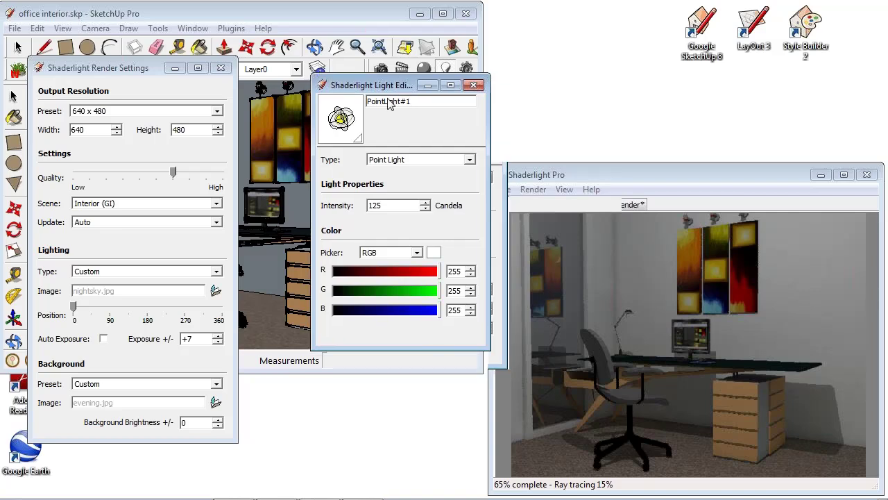
Reset the exposure to 0 and turn auto exposure back on.
double_click(198, 339)
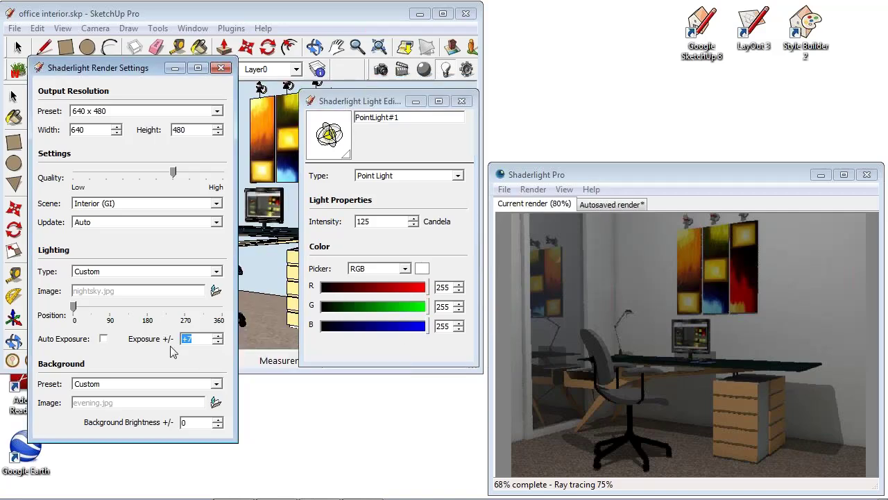
type("0")
left_click(103, 339)
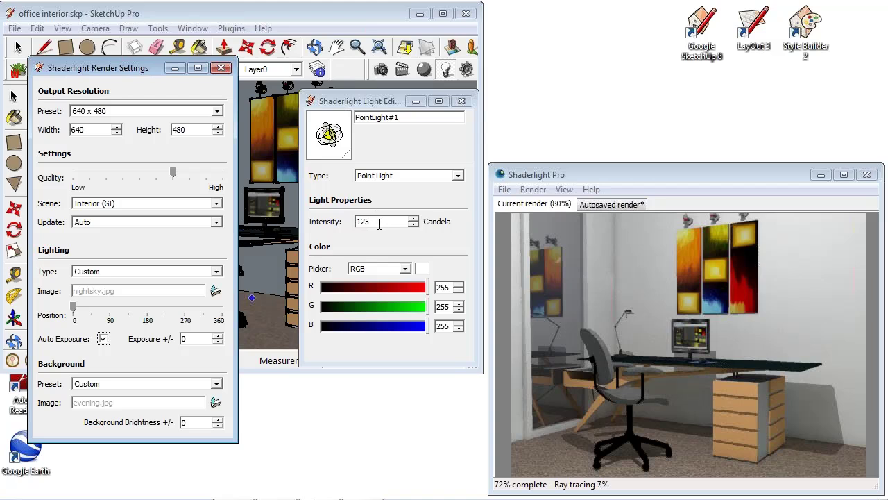
Set the point light's intensity to 65 candela.
double_click(367, 222)
type("6")
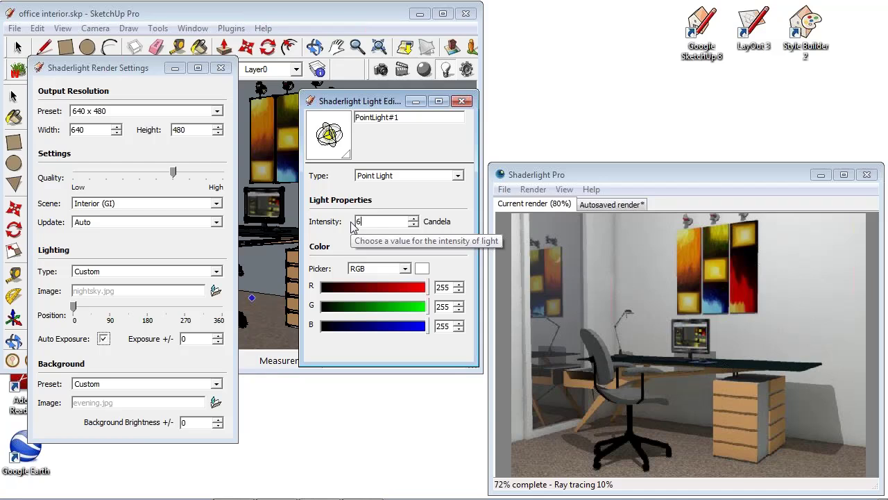
type("5")
key("Return")
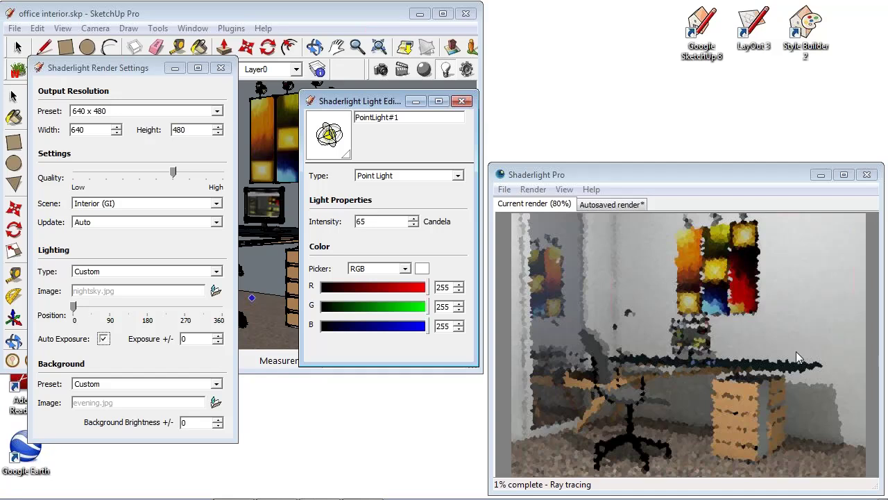
Raise the point light's intensity to 1000 candela in the light editor.
double_click(366, 222)
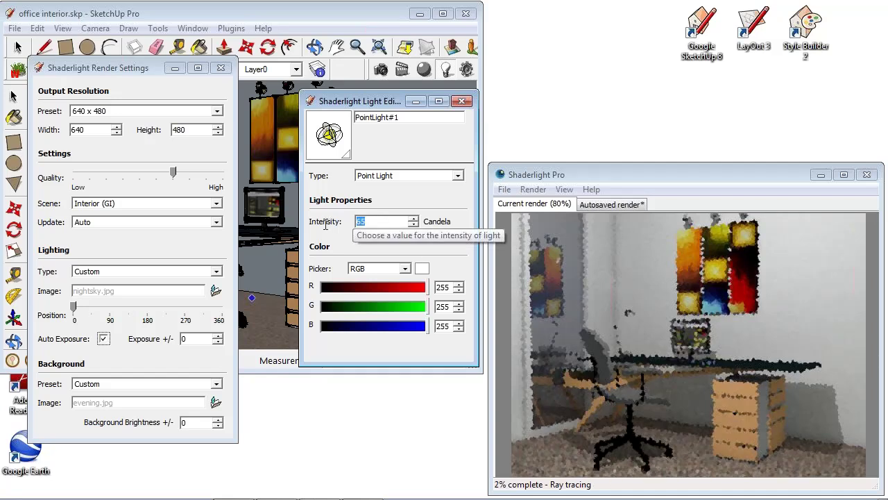
type("1000")
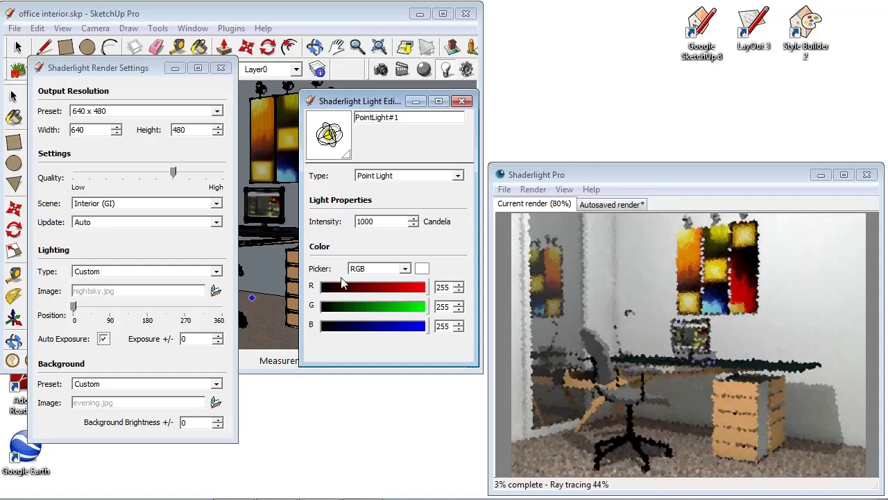
Turn off auto exposure in the render settings and set the exposure to +7.
left_click(105, 340)
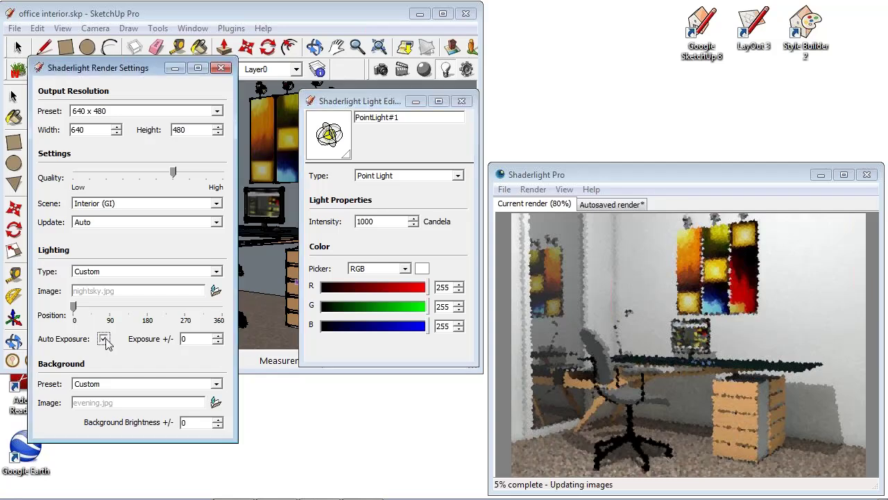
left_click(103, 340)
double_click(198, 340)
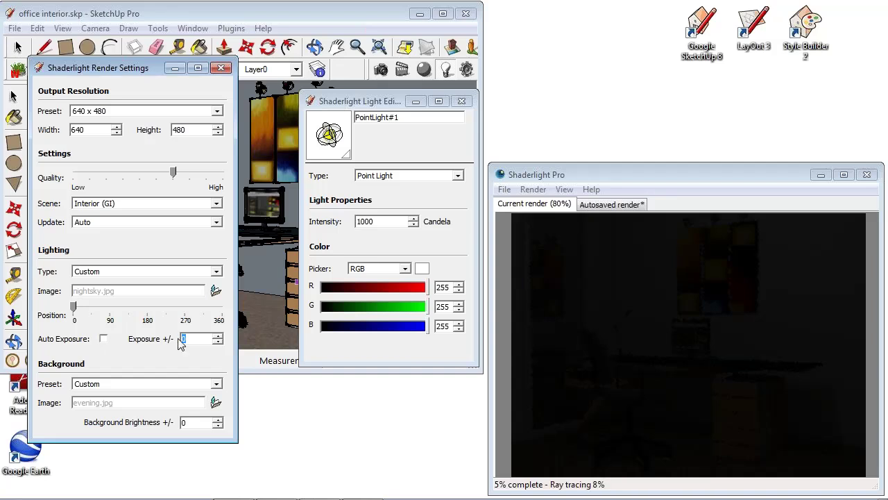
type("7")
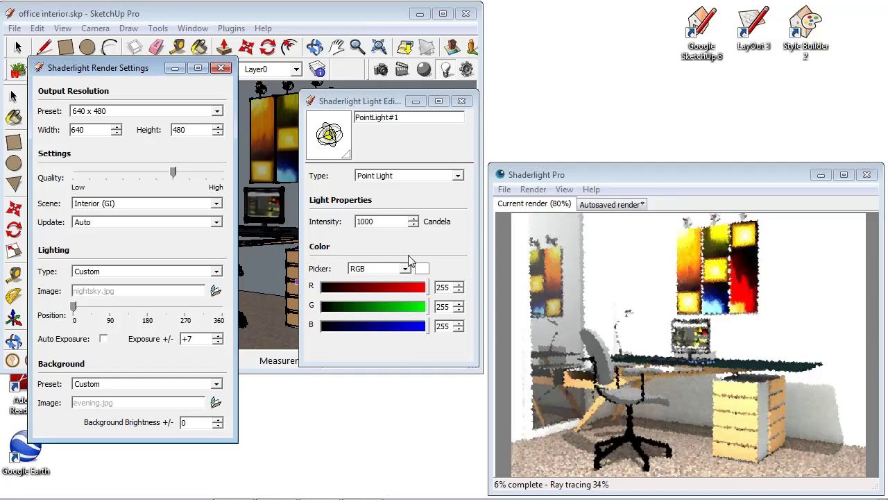
Lower the point light's intensity to 125 candela in the light editor.
double_click(365, 221)
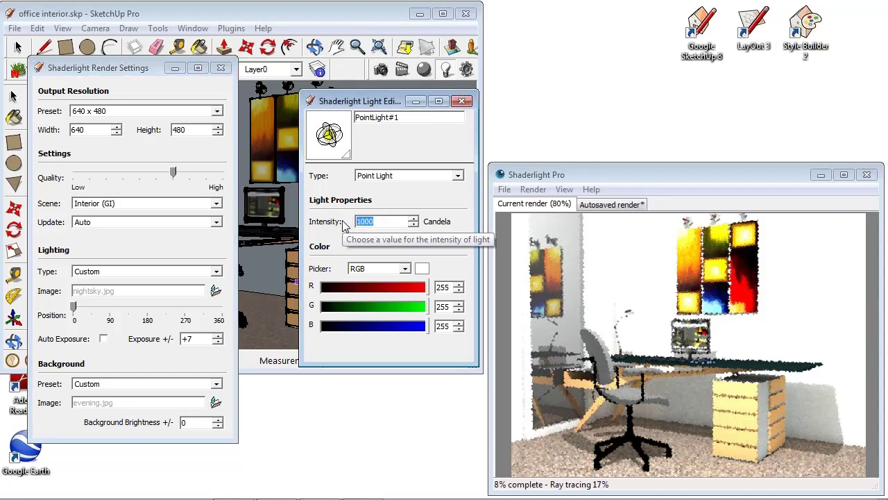
type("125")
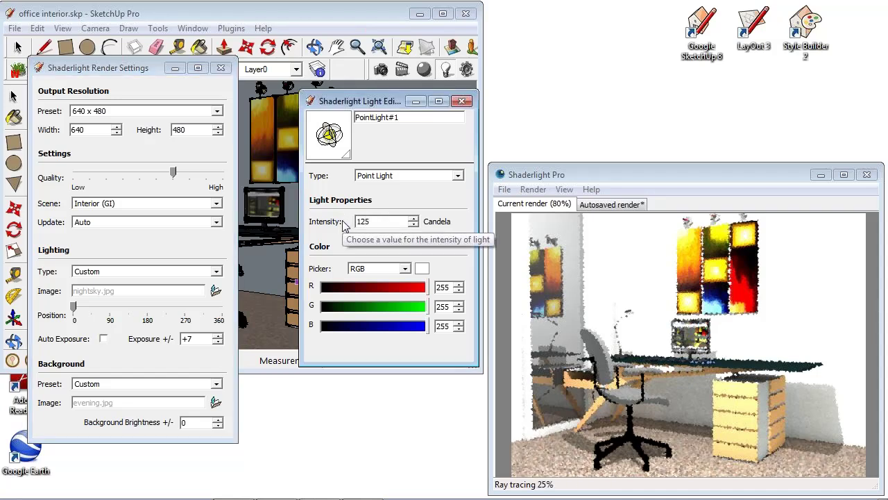
key("Return")
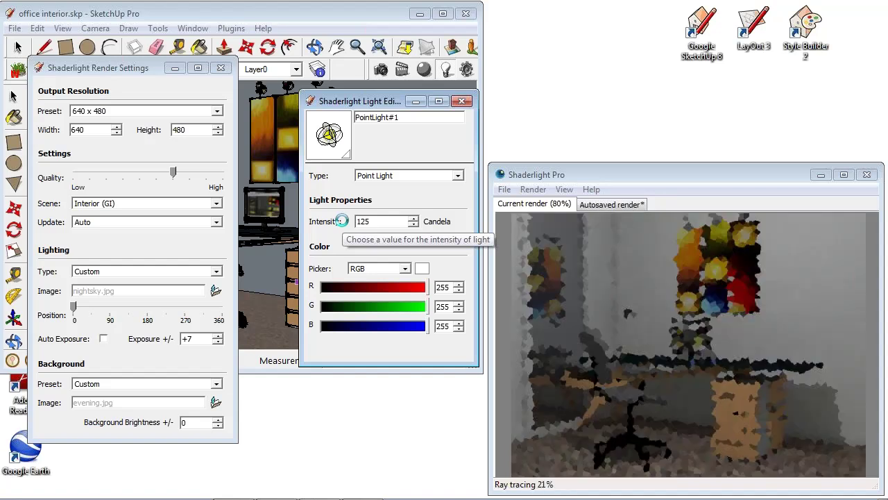
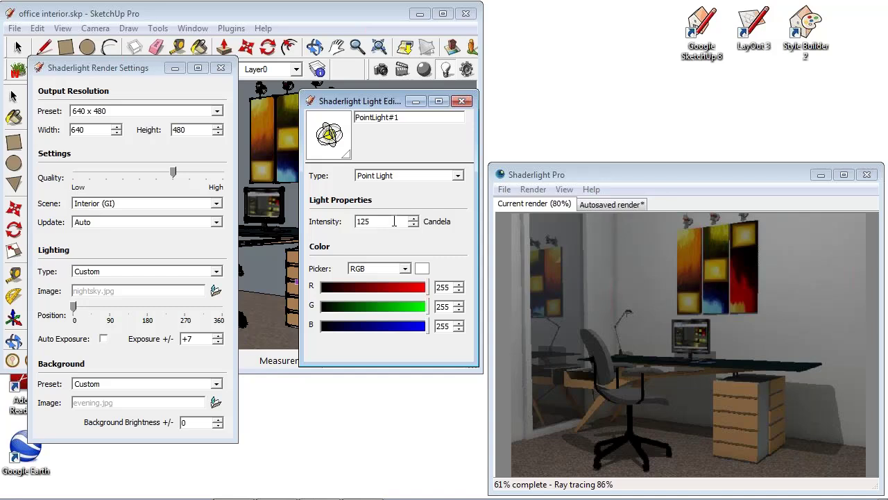
Set the light intensity back to 65 candela and change the light type to Spotlight.
left_click_drag(383, 221, 340, 220)
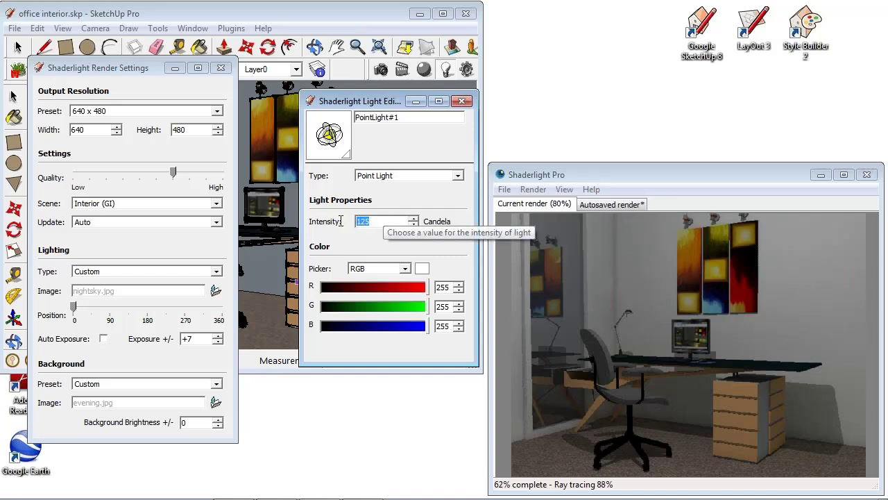
type("65")
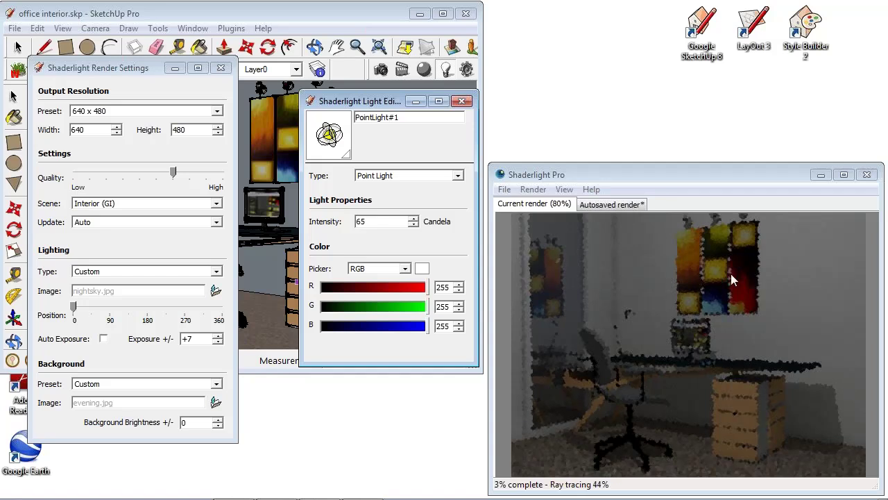
left_click(456, 175)
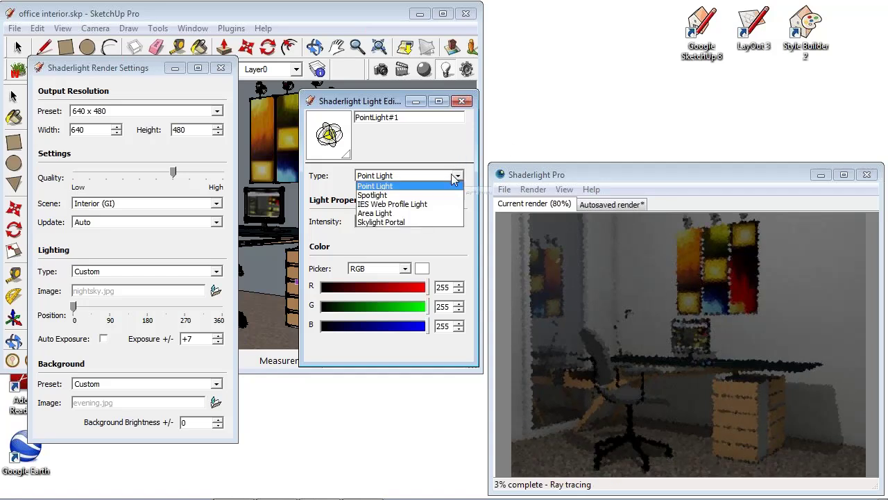
left_click(383, 195)
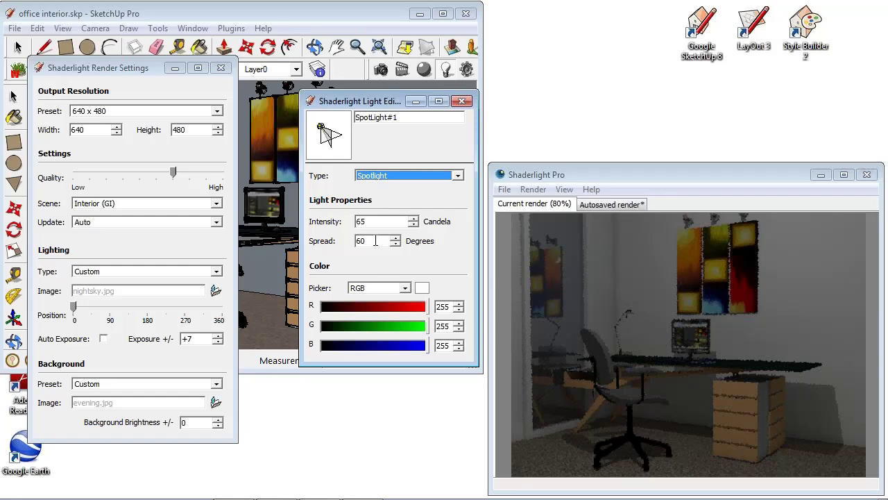
Close the render settings and place a spotlight at the desk lamp's bulb, aimed straight down at the desk.
left_click(221, 68)
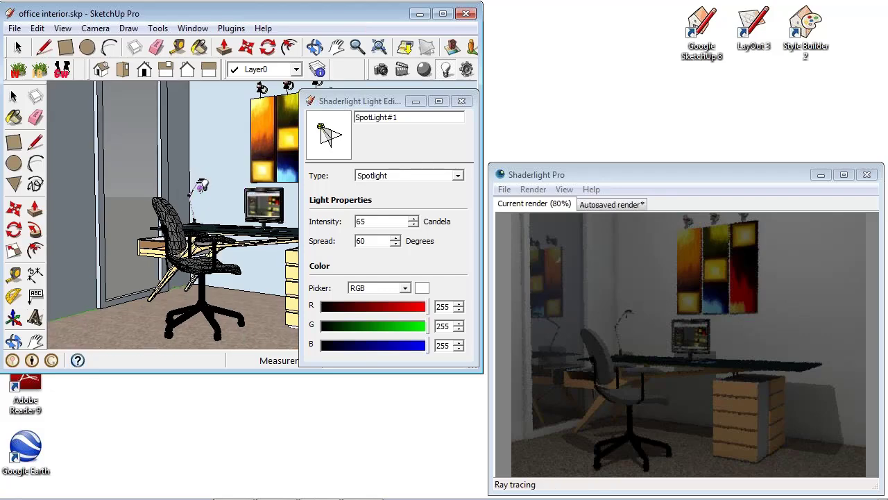
scroll(202, 186, "up", 3)
scroll(202, 186, "up", 4)
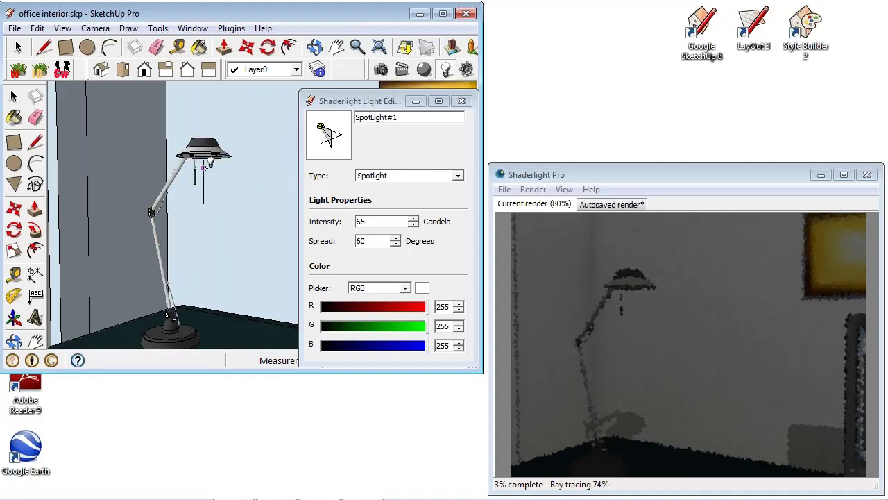
left_click(204, 160)
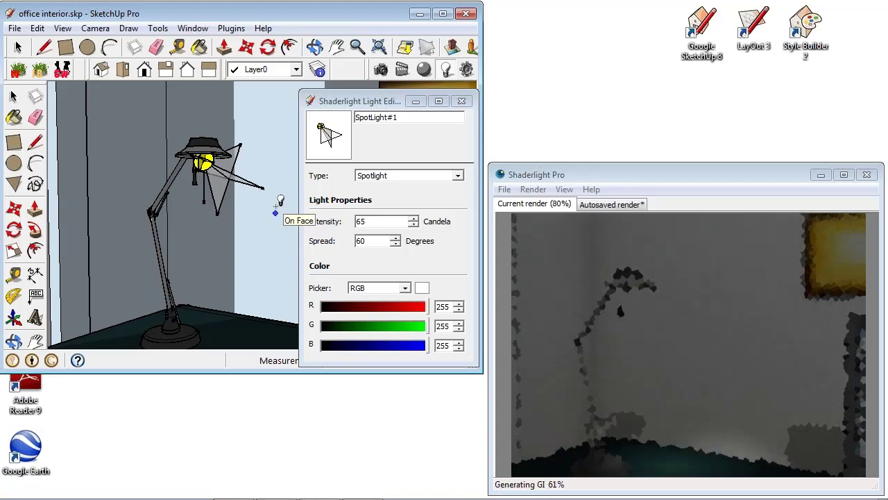
left_click(277, 147)
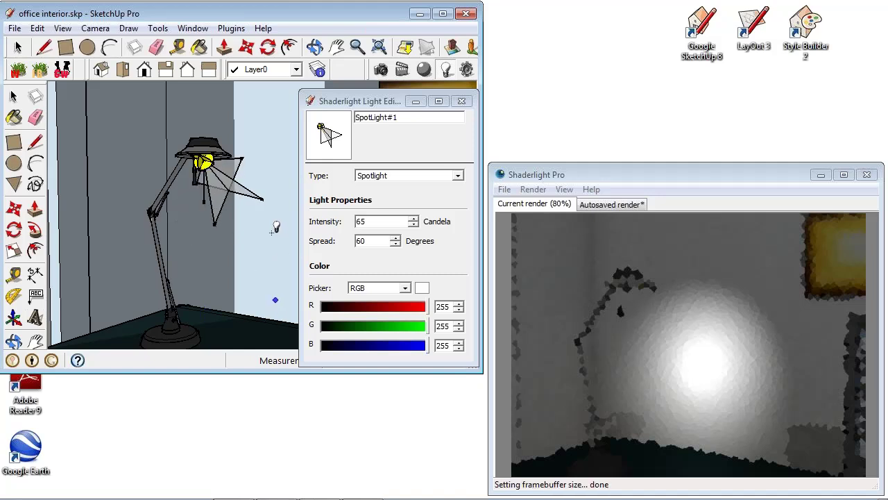
left_click(207, 198)
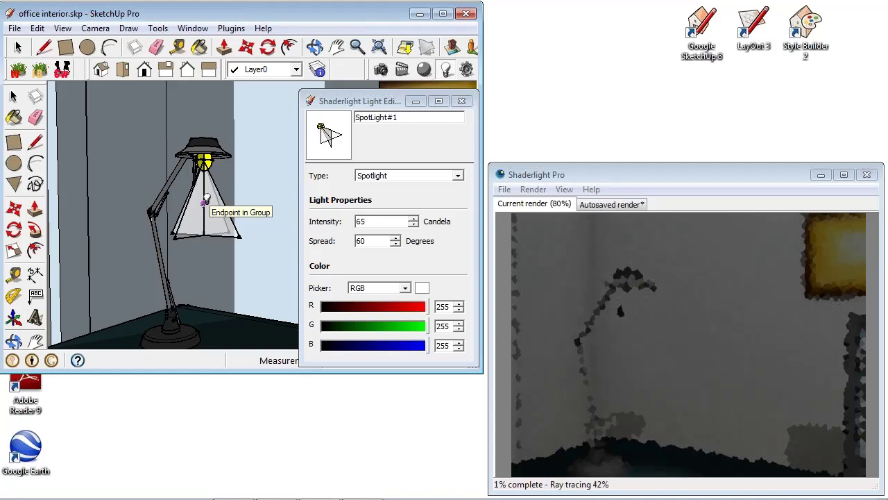
left_click(206, 199)
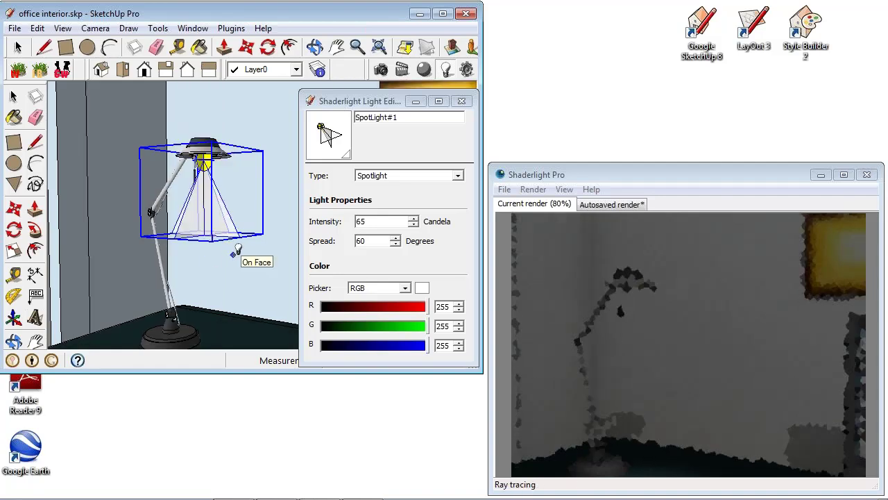
Set the desk lamp spotlight's spread to 80 degrees.
mouse_move(238, 253)
middle_mouse_down()
mouse_move(240, 269)
mouse_move(199, 222)
mouse_move(212, 236)
middle_mouse_up()
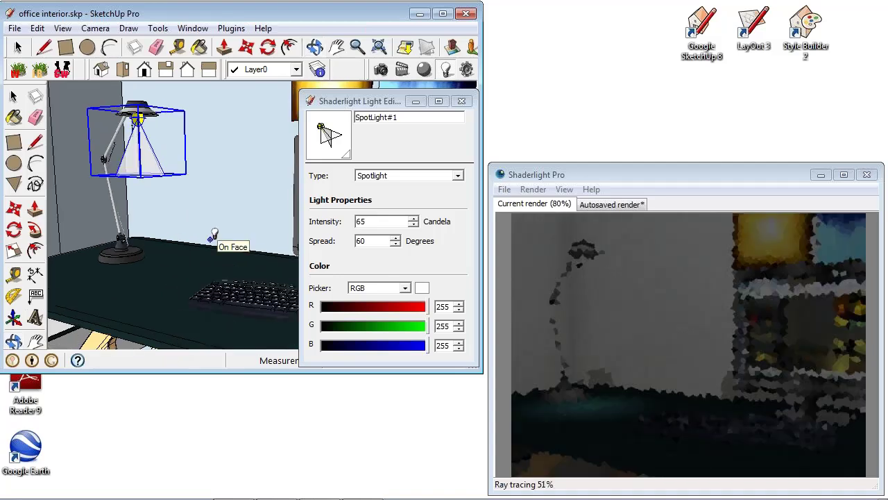
left_click(264, 161)
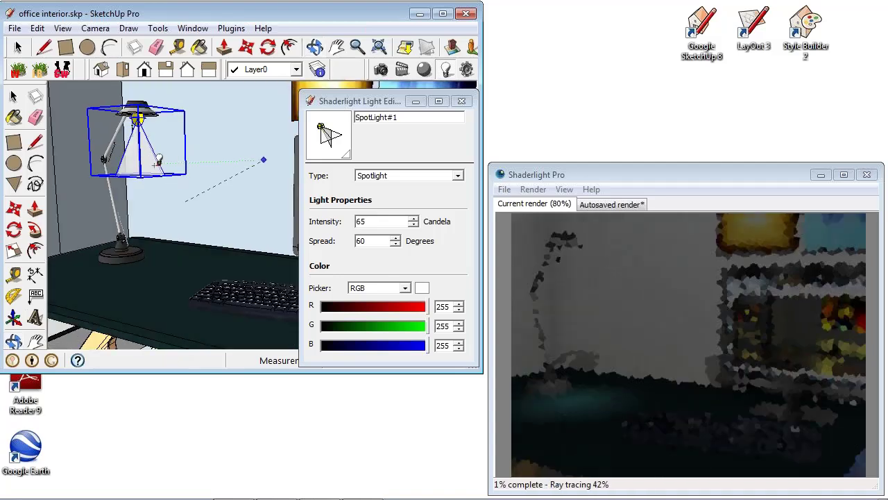
left_click(160, 158)
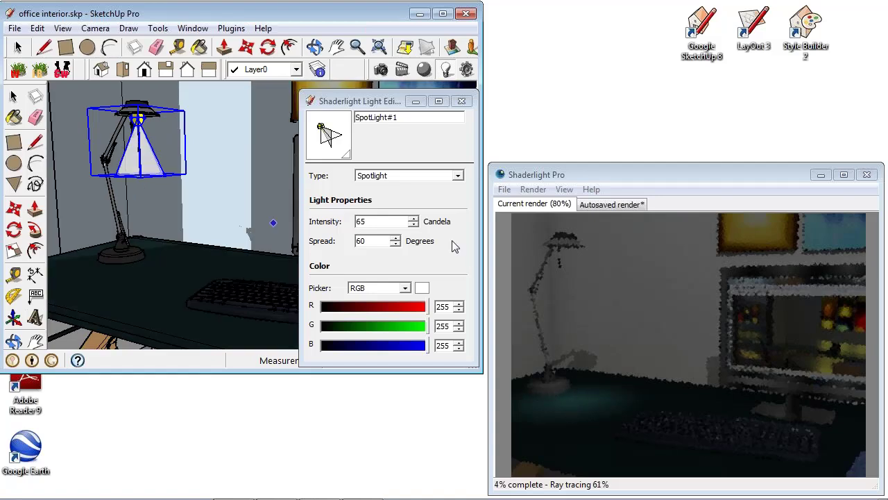
left_click_drag(374, 244, 352, 240)
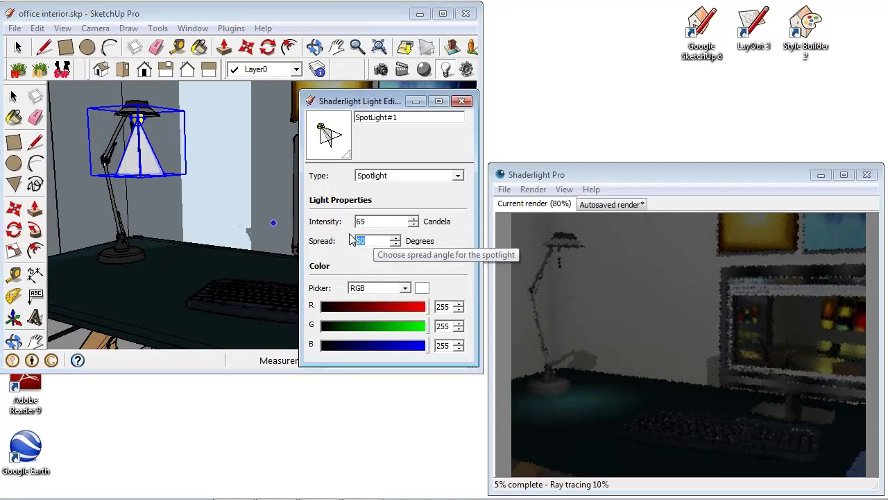
type("8")
key("Return")
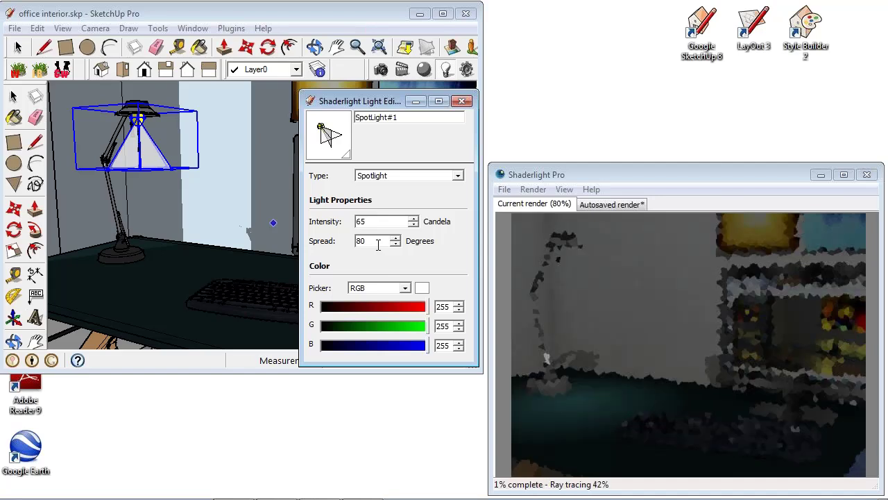
Widen the desk lamp spotlight's spread to 120 degrees.
double_click(375, 242)
type("120")
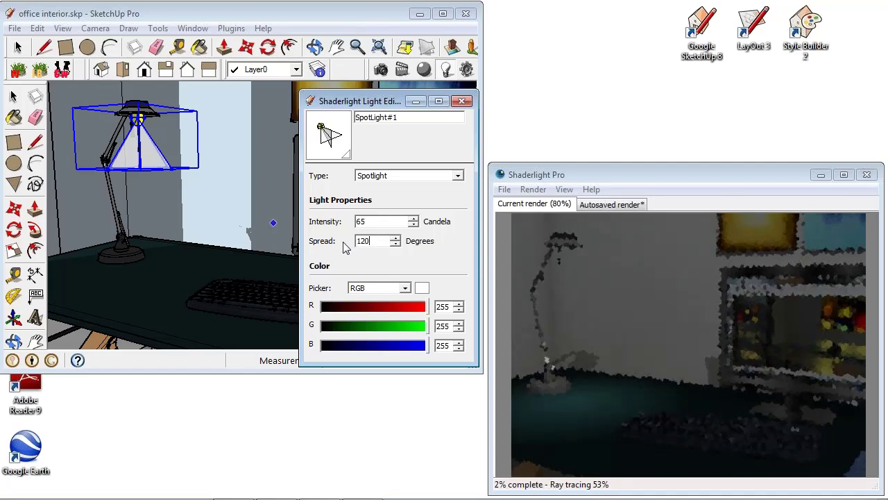
key("Return")
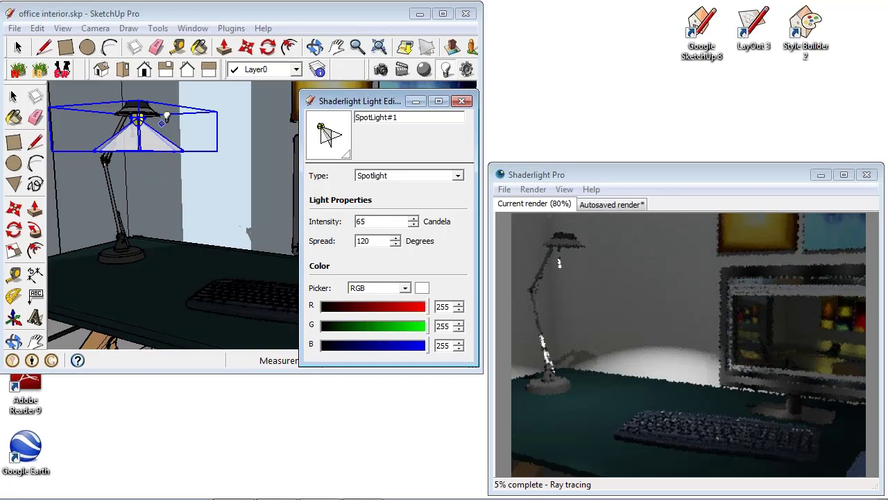
Switch the spotlight's color picker to HSB and tint the light pale yellow with hue 56 and saturation 33.
middle_click_drag(197, 183, 193, 175)
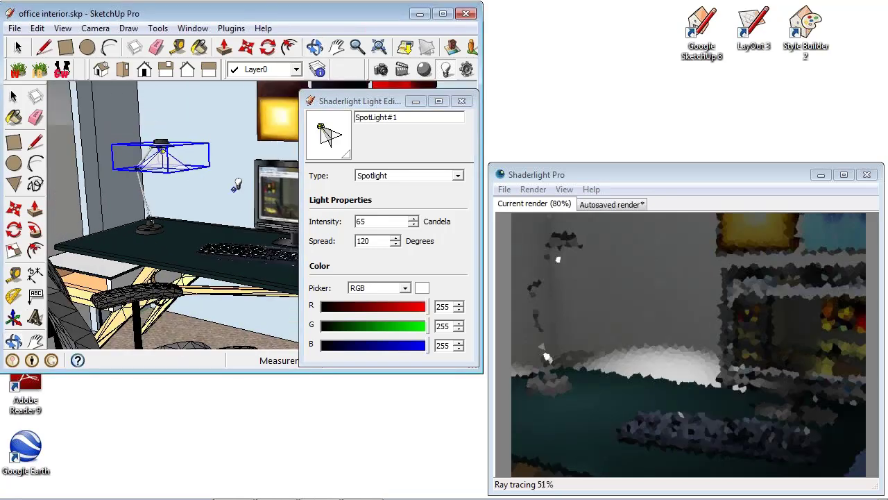
left_click(381, 290)
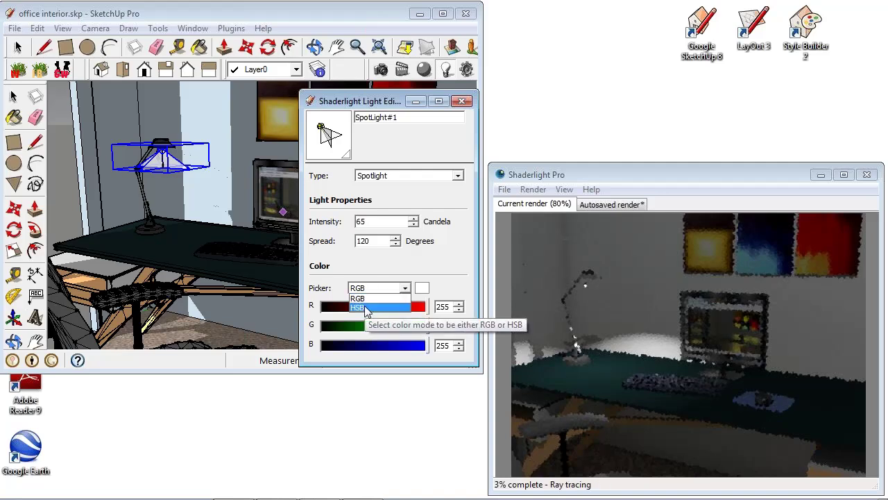
left_click(365, 307)
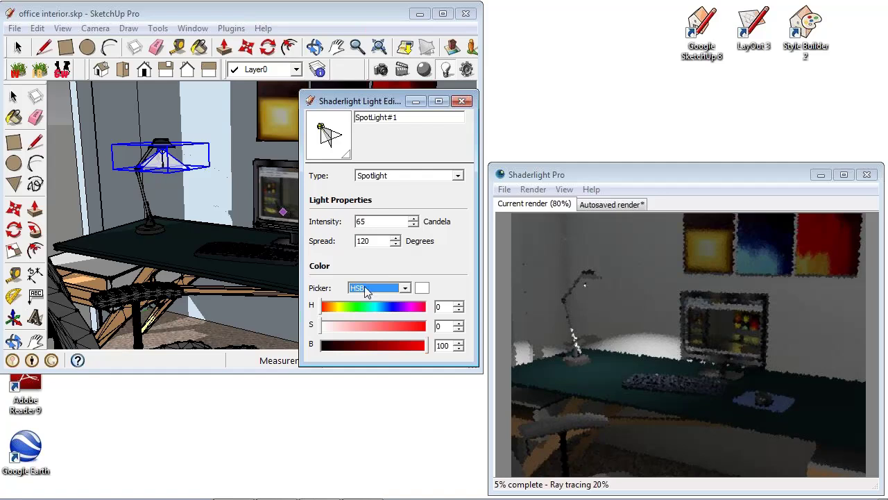
left_click(359, 306)
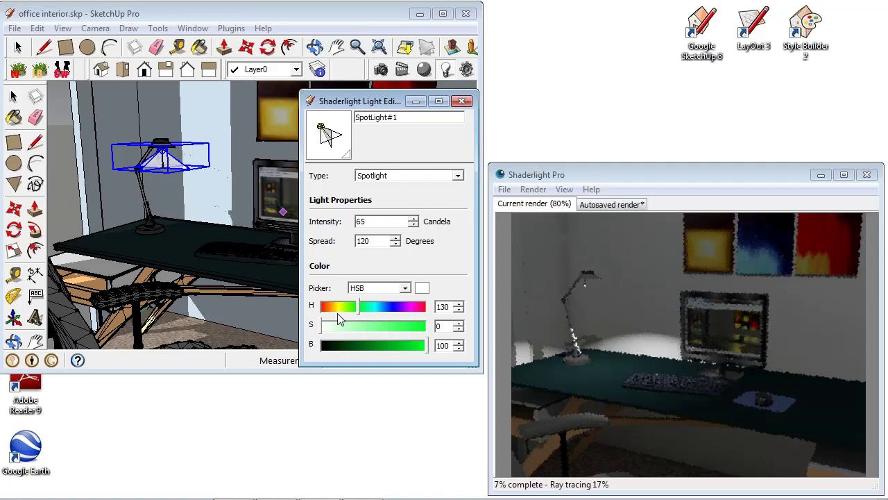
left_click(338, 306)
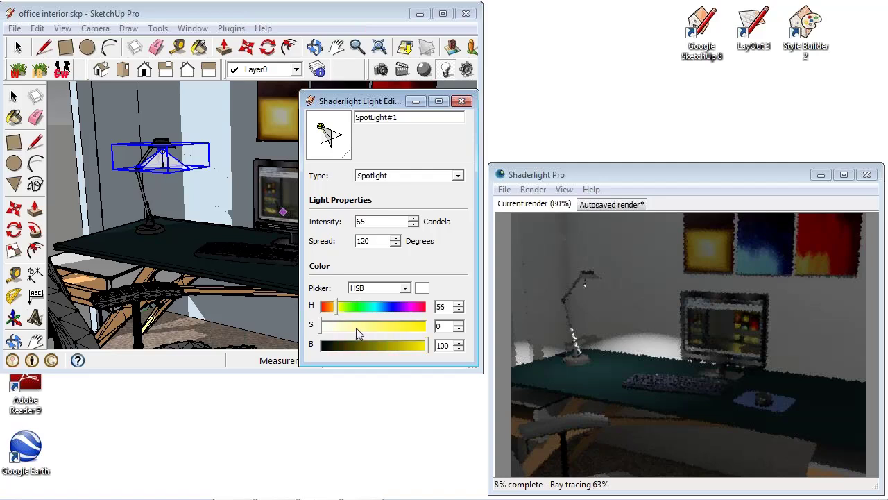
left_click(356, 327)
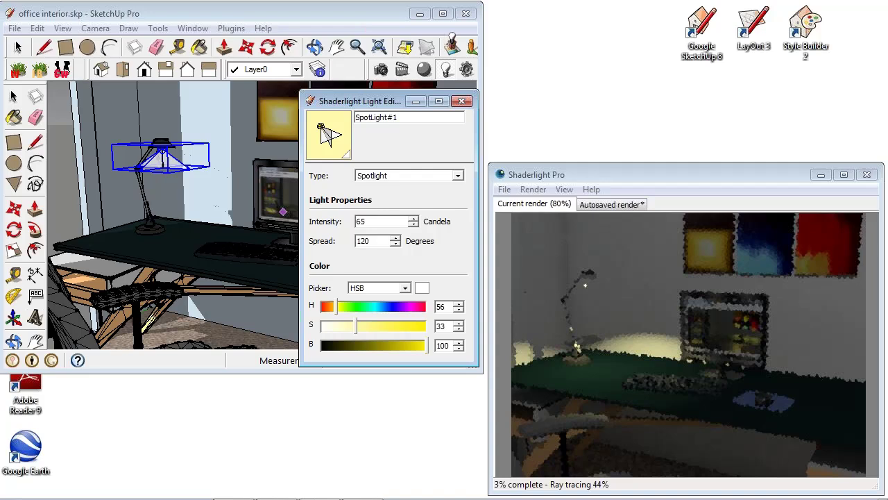
Close the light editor and widen the model view to take in the whole desk and chair.
left_click(462, 102)
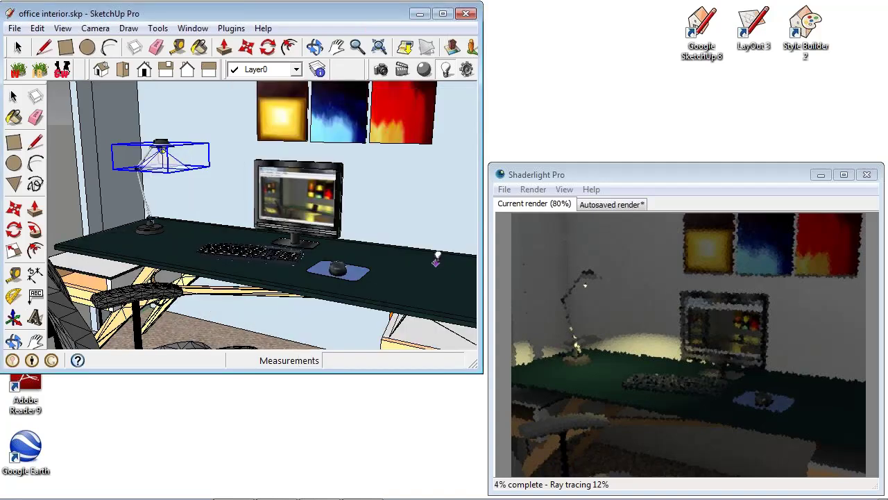
middle_click_drag(409, 251, 371, 207)
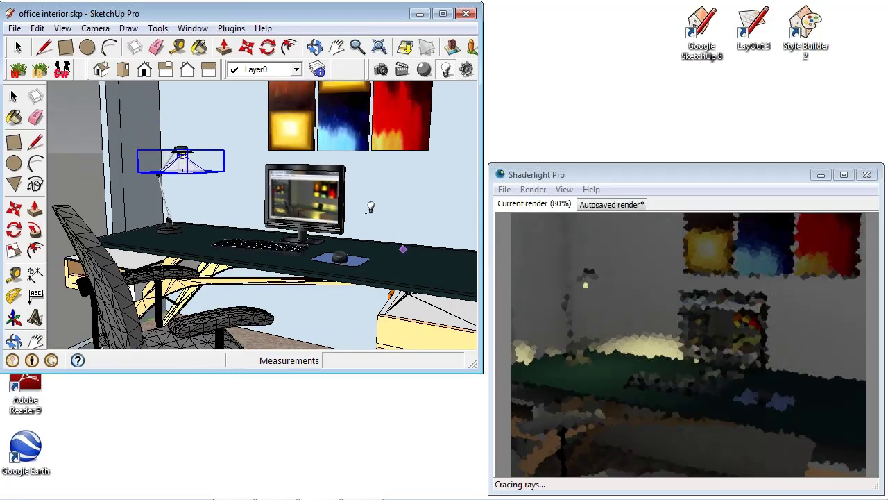
scroll(378, 169, "down", 3)
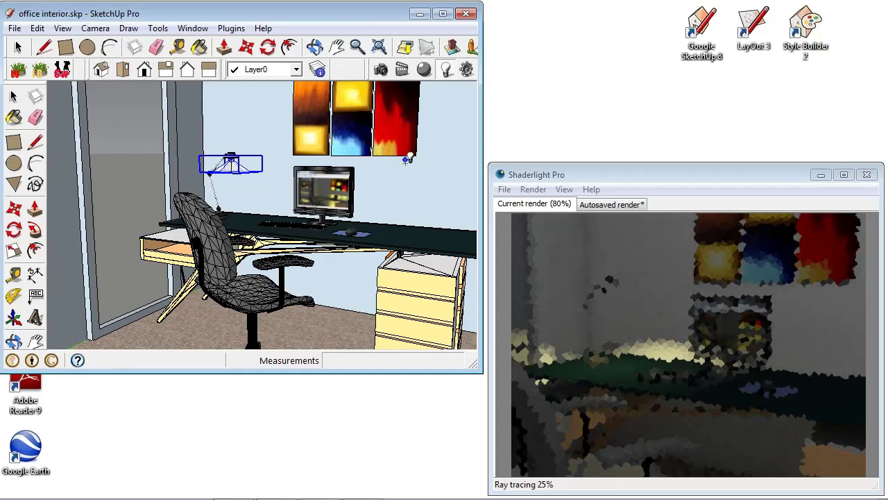
Open the first of the three wall lamps, above the orange painting, for editing.
middle_click_drag(407, 159, 338, 186)
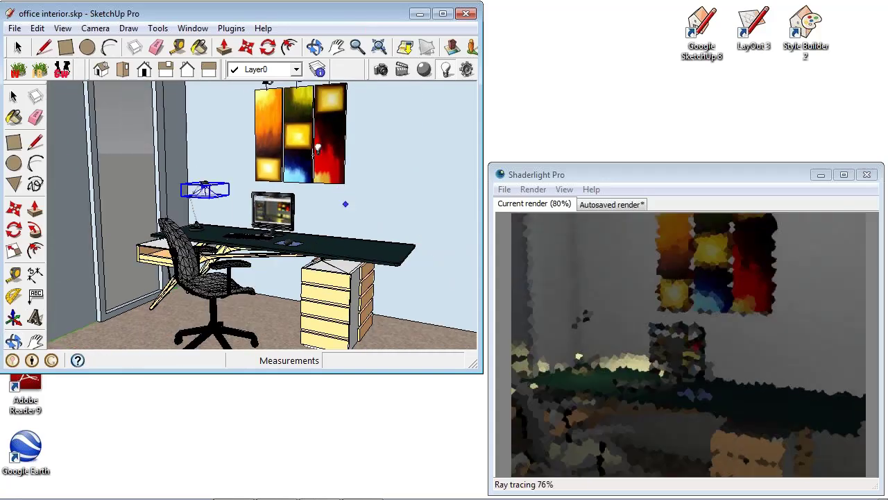
middle_click_drag(318, 147, 301, 131)
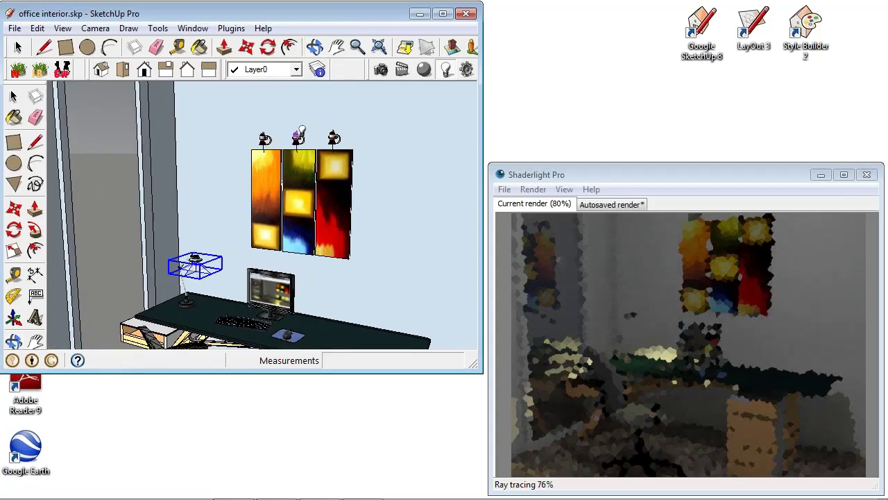
scroll(301, 131, "up", 5)
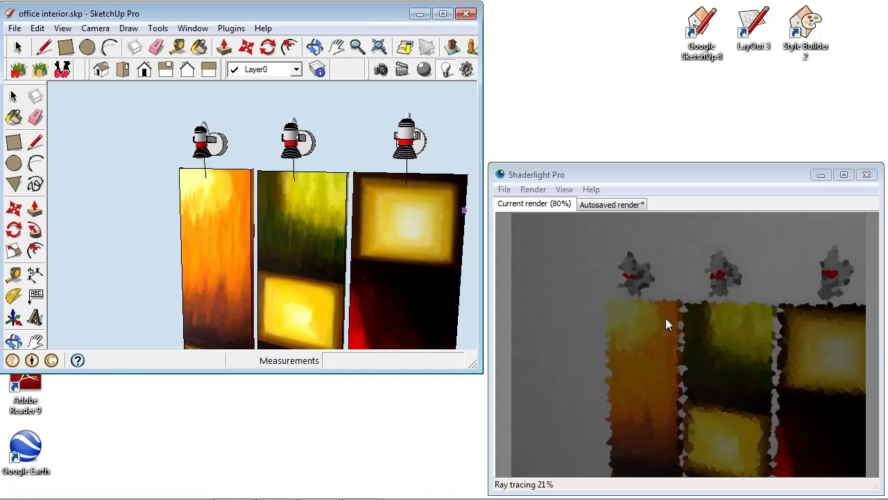
left_click(18, 49)
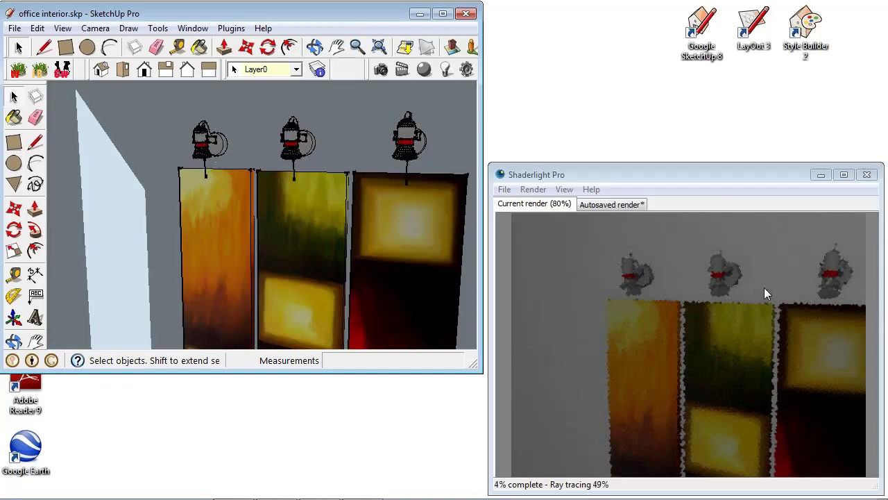
left_click(218, 144)
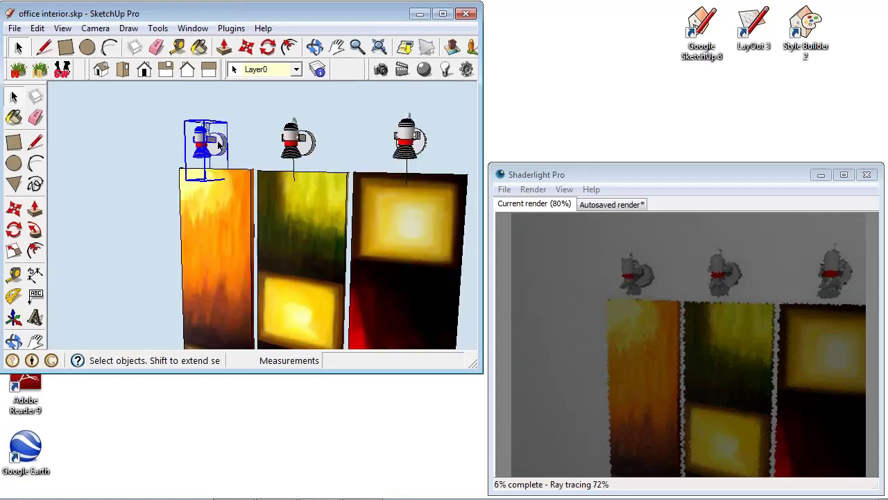
double_click(218, 144)
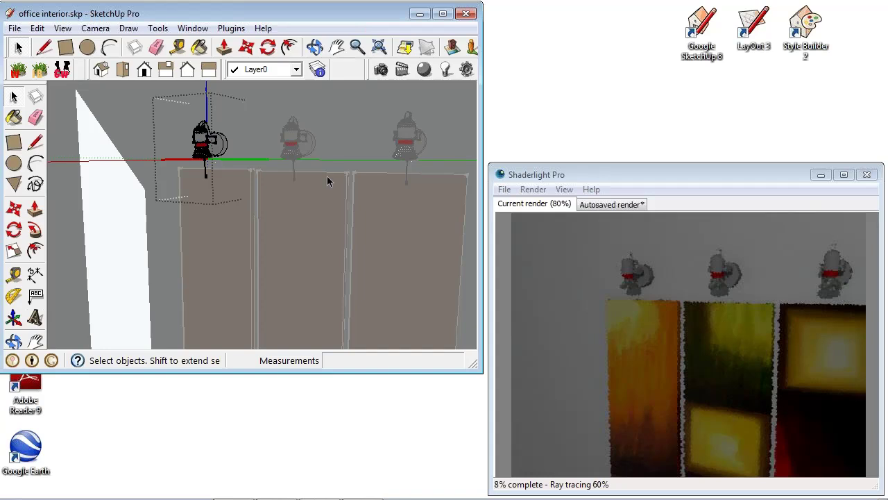
Start a new Shaderlight light inside the wall lamp and set its type to IES Web Profile Light.
middle_click_drag(205, 166, 202, 160)
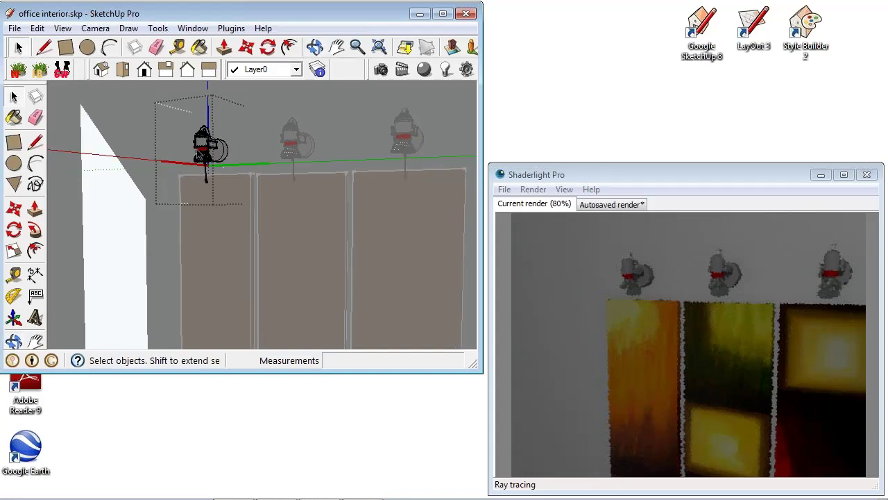
scroll(201, 161, "up", 3)
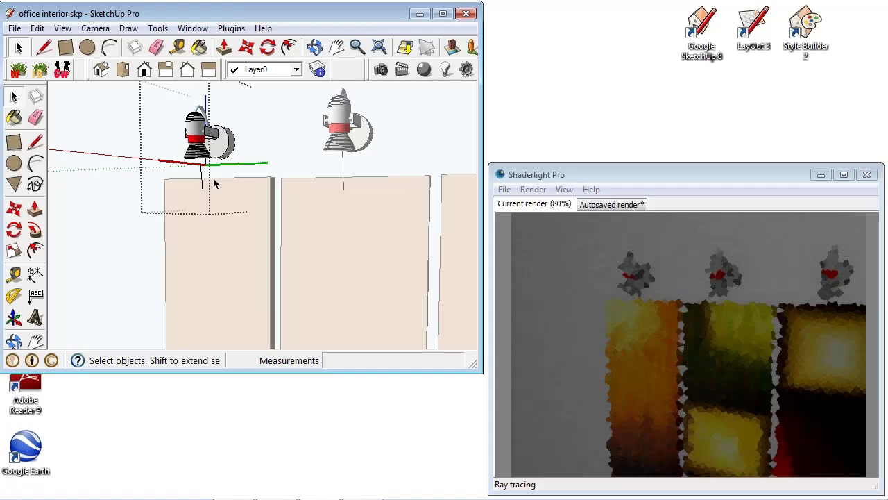
scroll(214, 182, "up", 2)
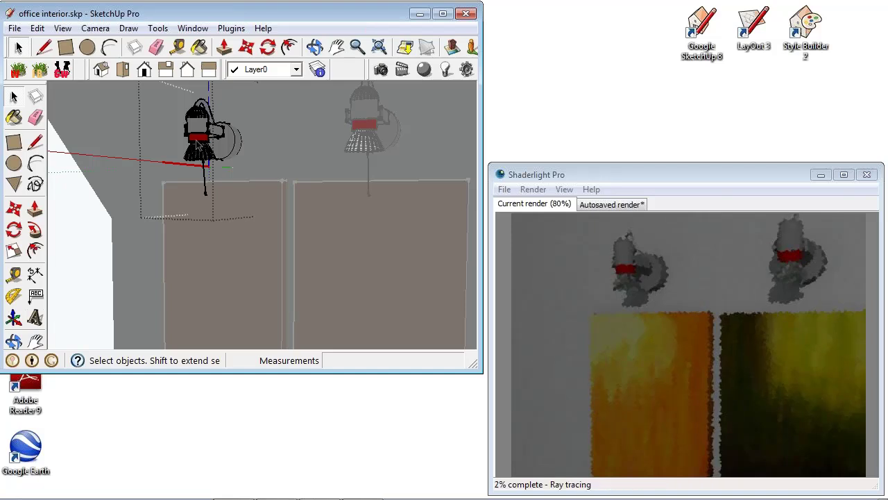
left_click(446, 70)
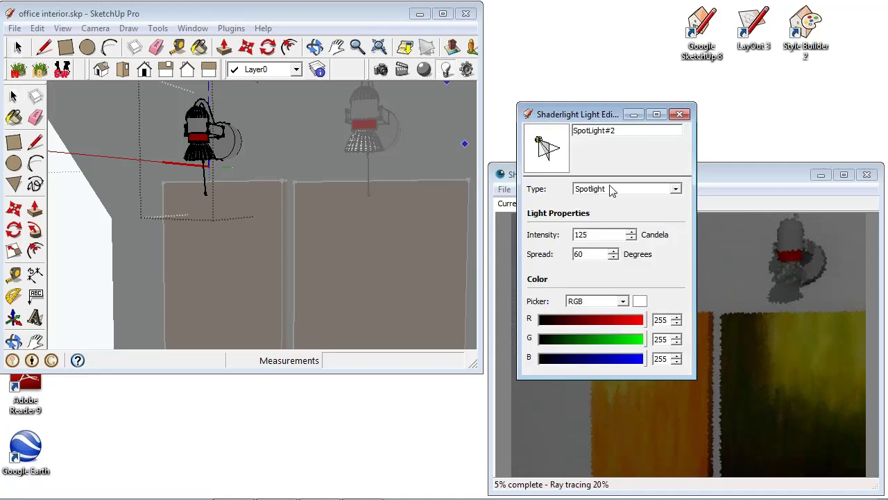
left_click(610, 188)
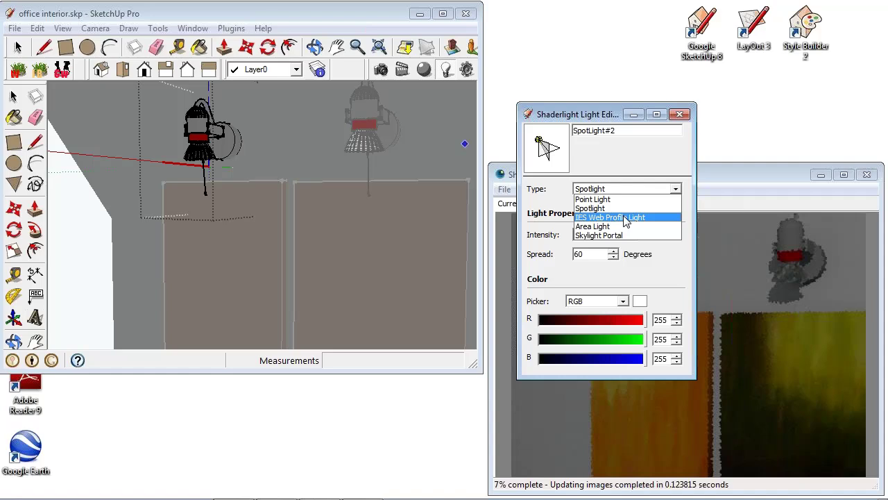
left_click(627, 218)
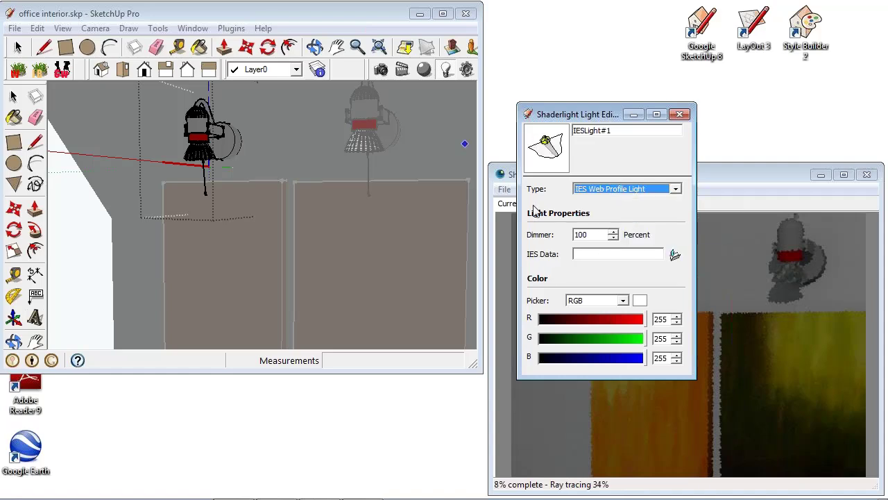
Place the IES light at the upper end of the guide line under the lamp shade and aim it at the line's lower end.
middle_click_drag(228, 187, 237, 177)
scroll(241, 172, "up", 3)
scroll(236, 174, "up", 2)
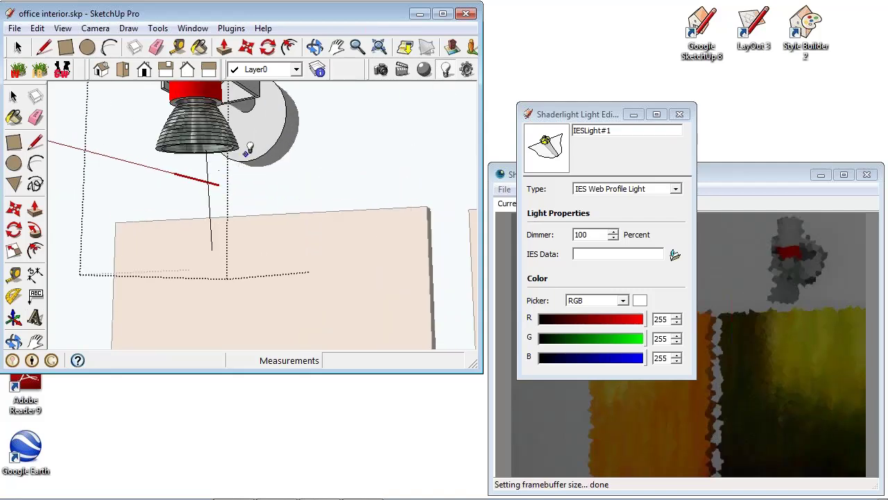
mouse_move(249, 148)
middle_mouse_down()
mouse_move(238, 169)
mouse_move(212, 161)
mouse_move(206, 193)
mouse_move(210, 181)
middle_mouse_up()
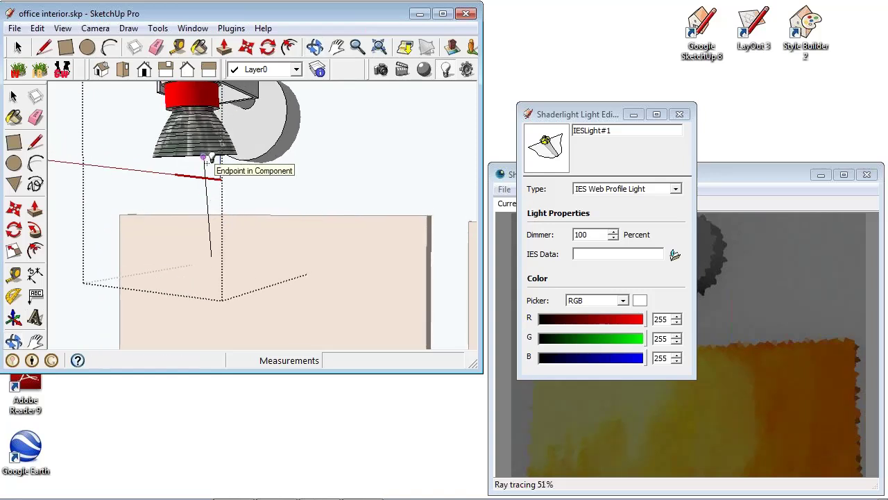
left_click(216, 252)
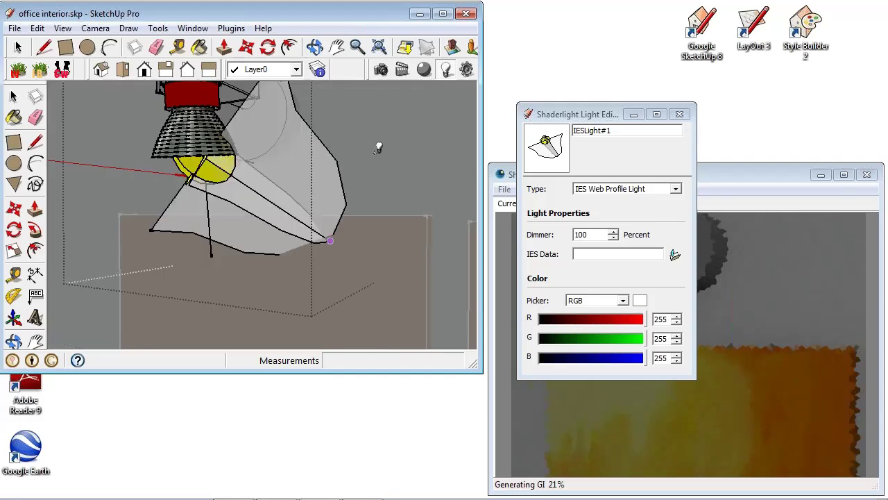
left_click(84, 158)
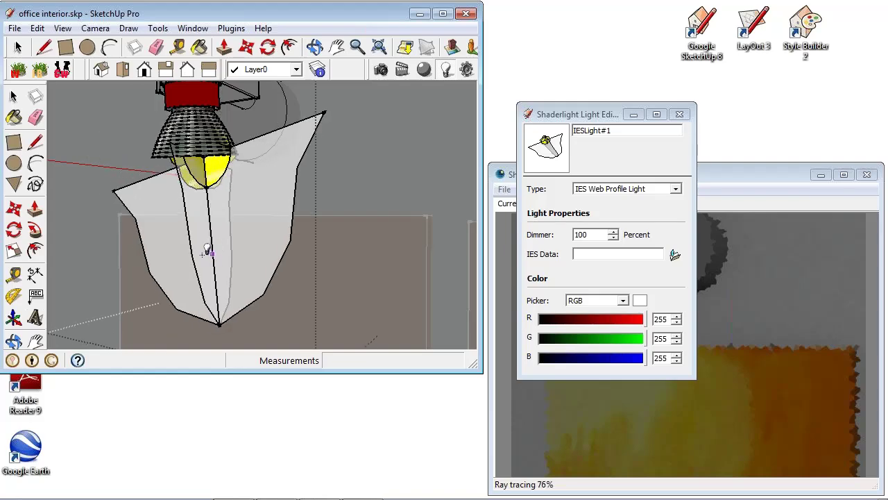
mouse_move(204, 252)
middle_mouse_down()
mouse_move(199, 238)
mouse_move(230, 234)
mouse_move(119, 254)
mouse_move(139, 248)
mouse_move(139, 255)
middle_mouse_up()
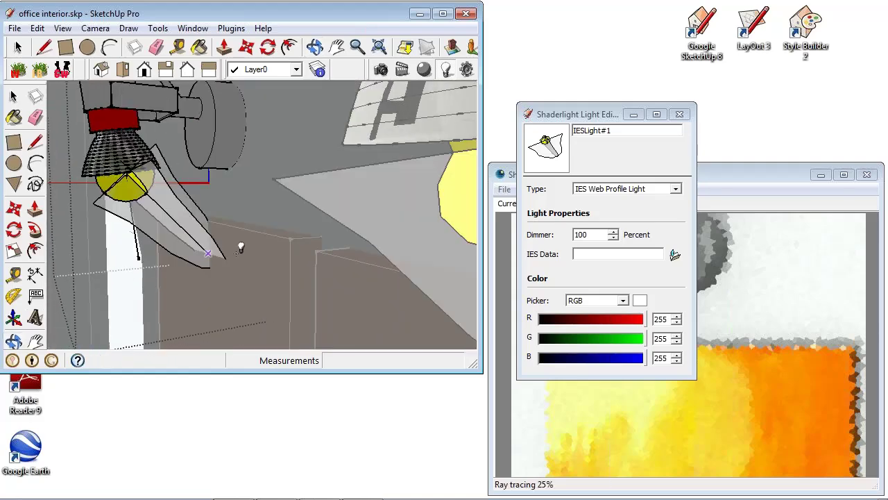
left_click(141, 253)
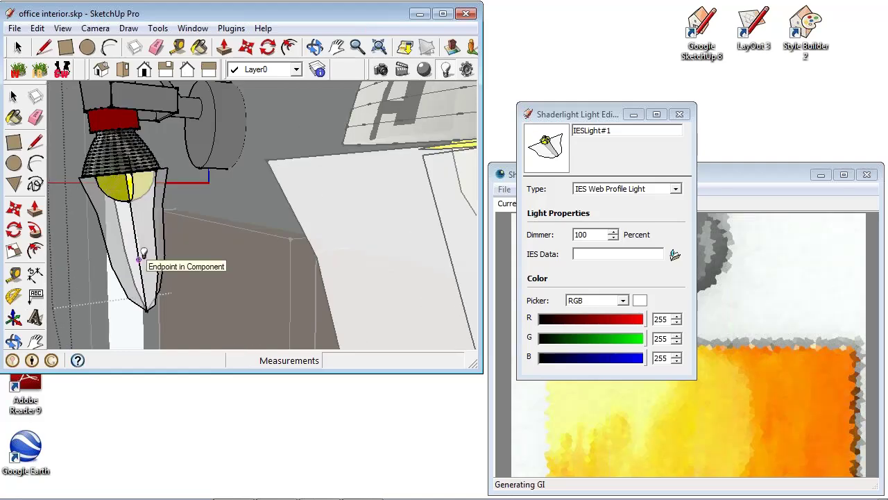
Examine how the IES light repeats across the three wall lamps and in the render, keeping the light editor clear of the preview.
middle_click_drag(160, 243, 247, 225)
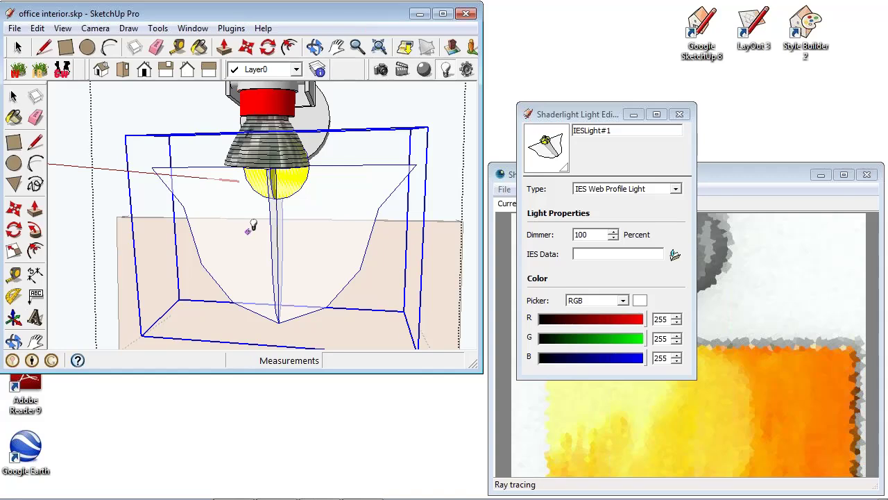
scroll(251, 225, "down", 2)
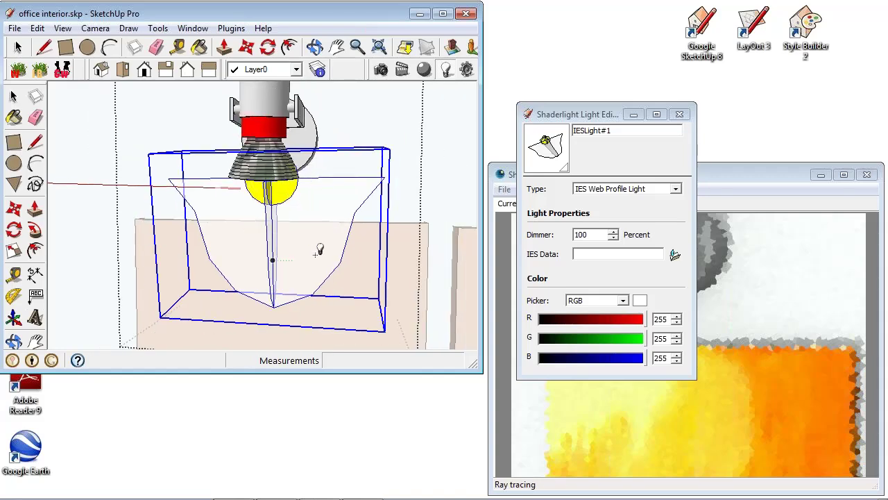
middle_click_drag(317, 249, 347, 249)
scroll(346, 250, "down", 3)
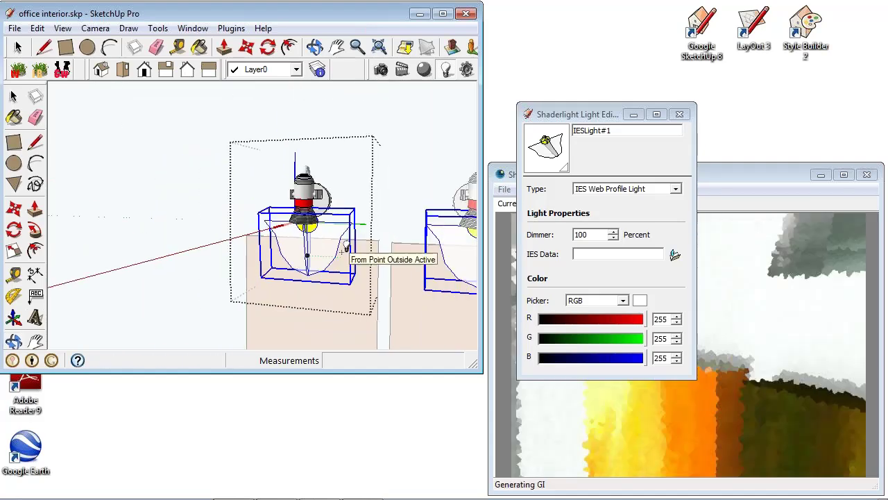
scroll(347, 249, "down", 5)
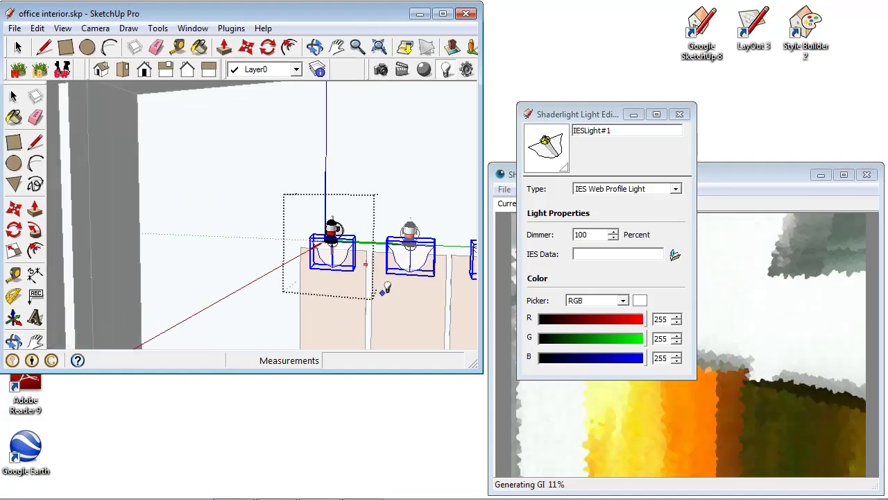
middle_click_drag(387, 287, 267, 164)
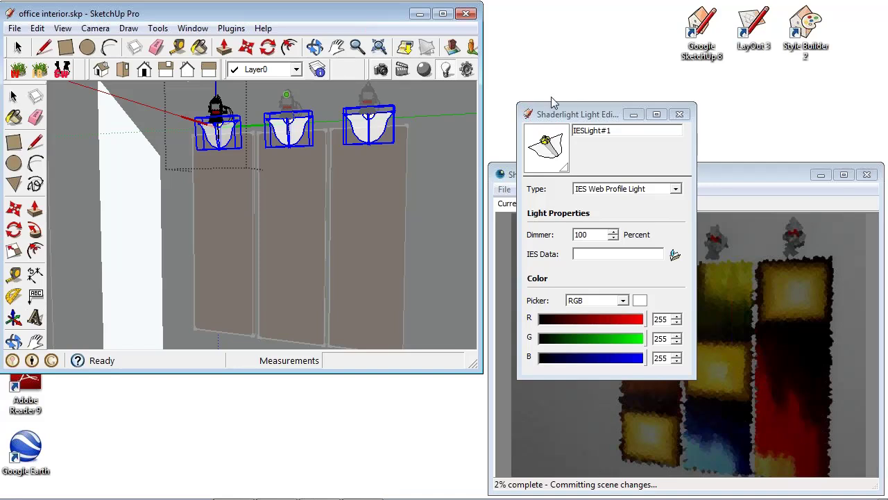
left_click_drag(551, 109, 496, 93)
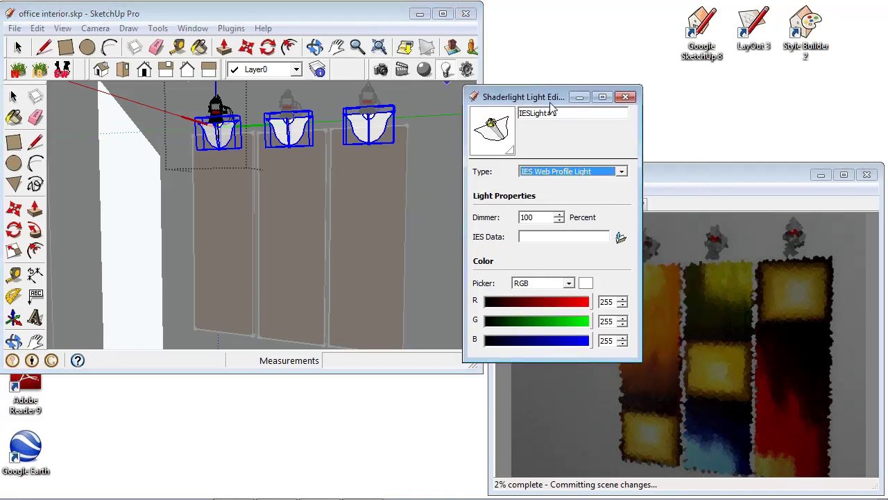
left_click_drag(550, 105, 507, 80)
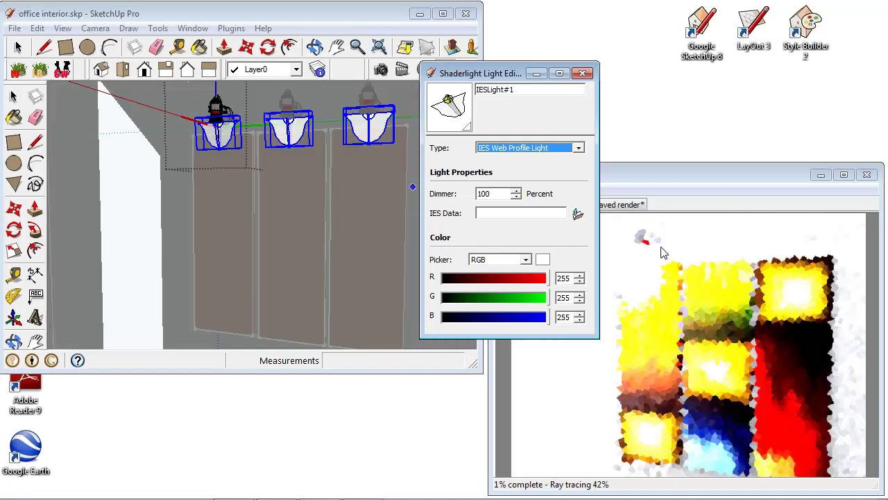
Load LR4+Deep+Recess.ies from the IES folder as the wall light's IES data.
left_click(578, 215)
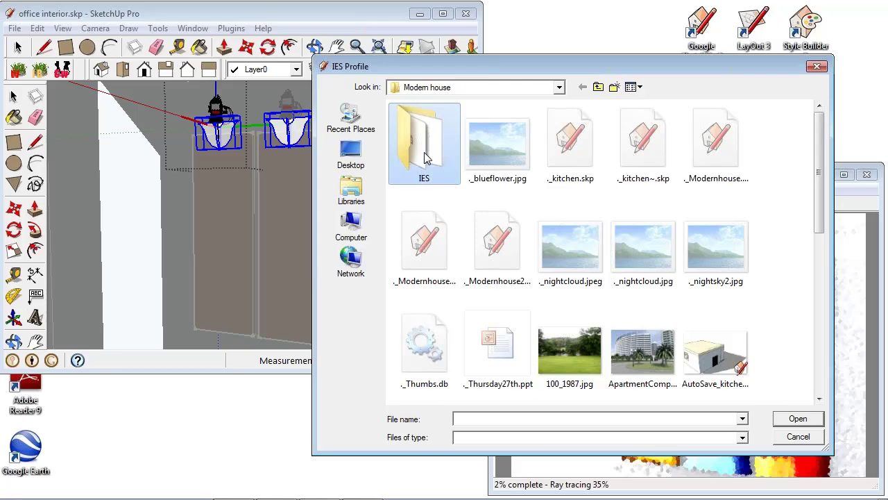
double_click(425, 159)
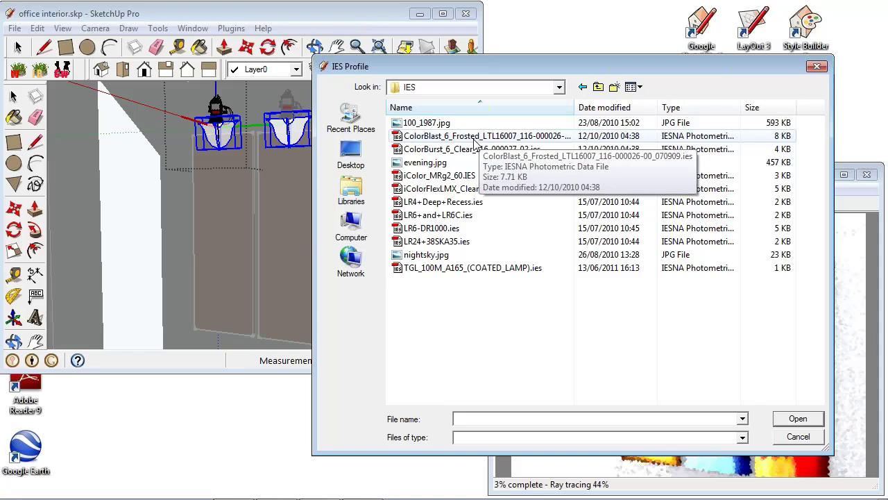
left_click(467, 205)
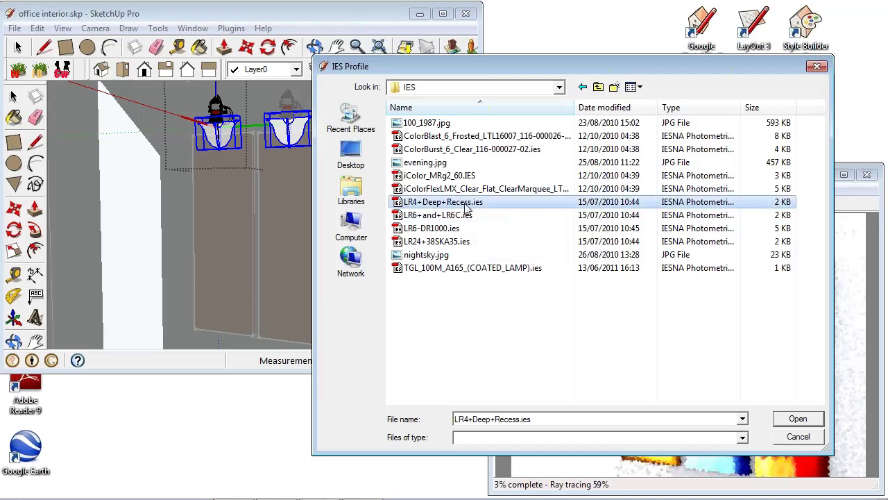
left_click(801, 420)
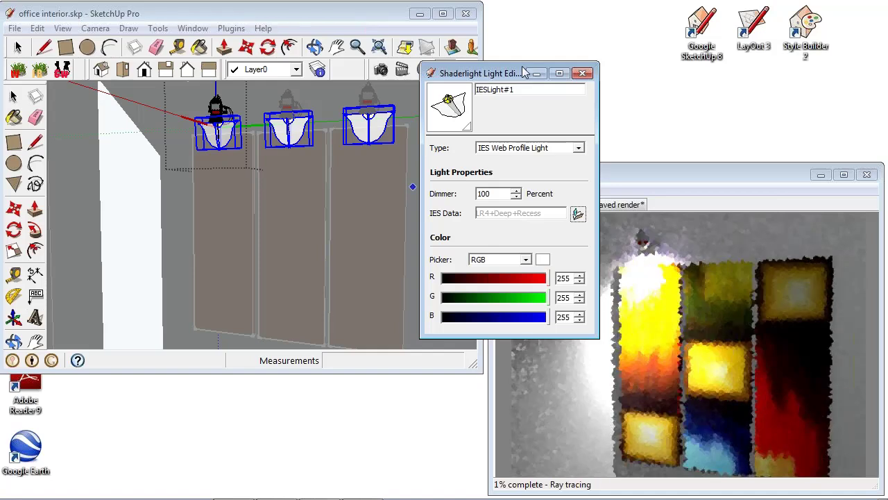
Switch the wall light's IES data to iColor_MRg2_60.IES and finish editing the lamp component.
left_click_drag(524, 72, 463, 72)
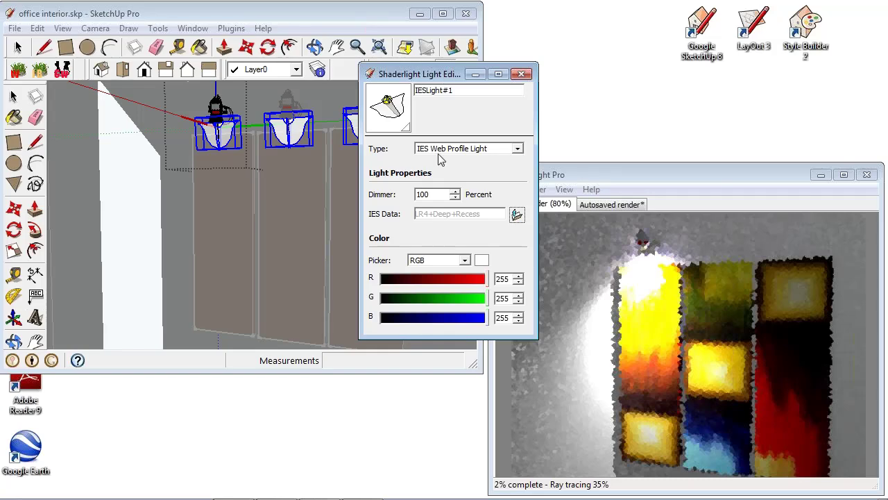
left_click(517, 216)
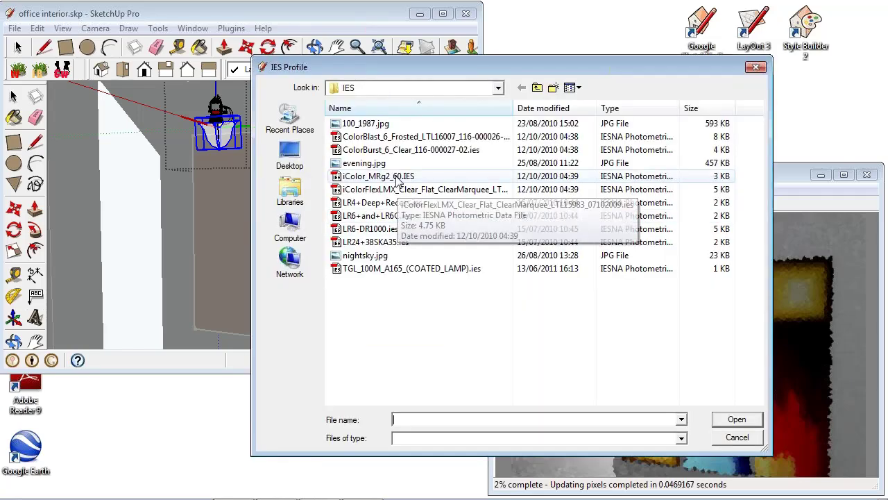
left_click(398, 178)
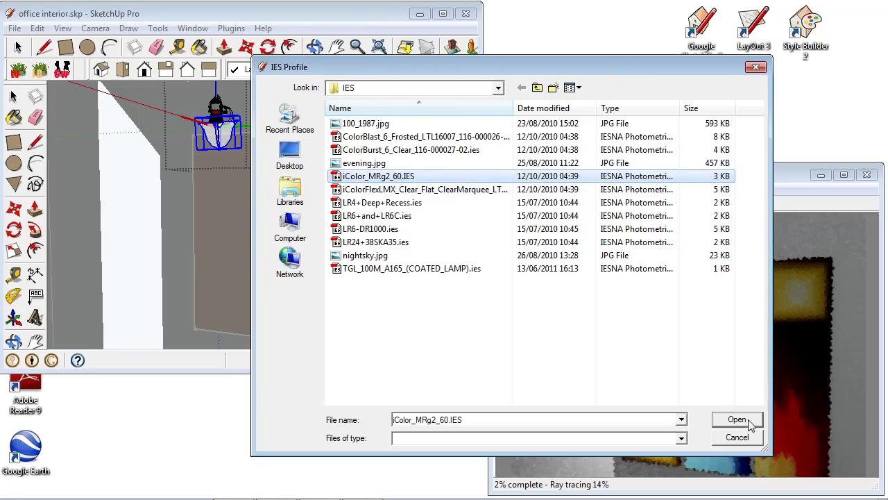
left_click(736, 419)
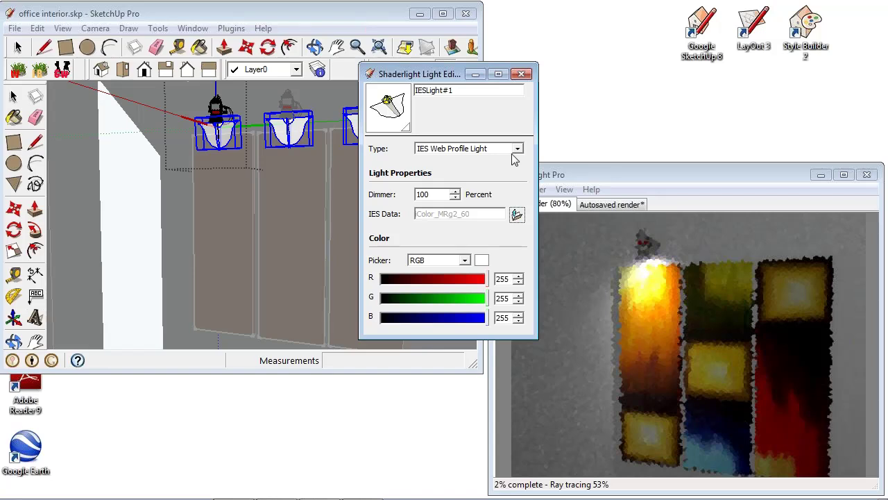
left_click(524, 76)
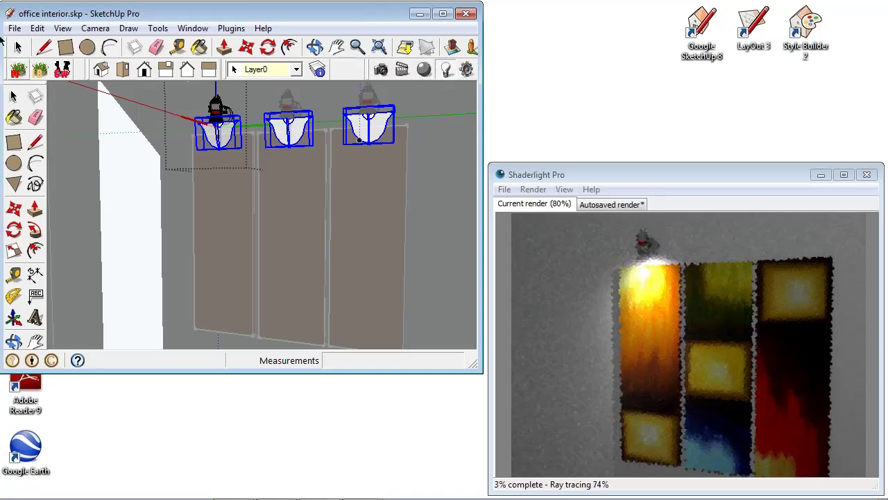
left_click(19, 49)
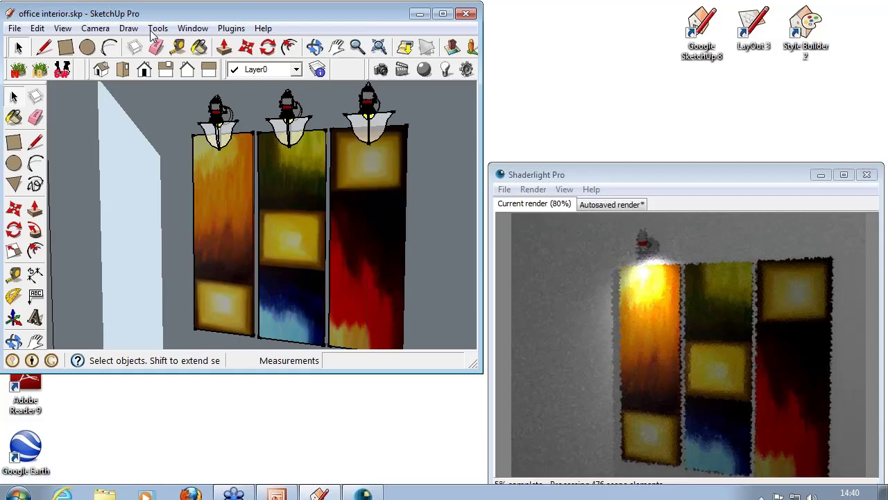
Examine the reference image IES Lights.jpg from the desktop's Webinar folder, and return to the model with its window beside the render.
left_click_drag(166, 14, 337, 17)
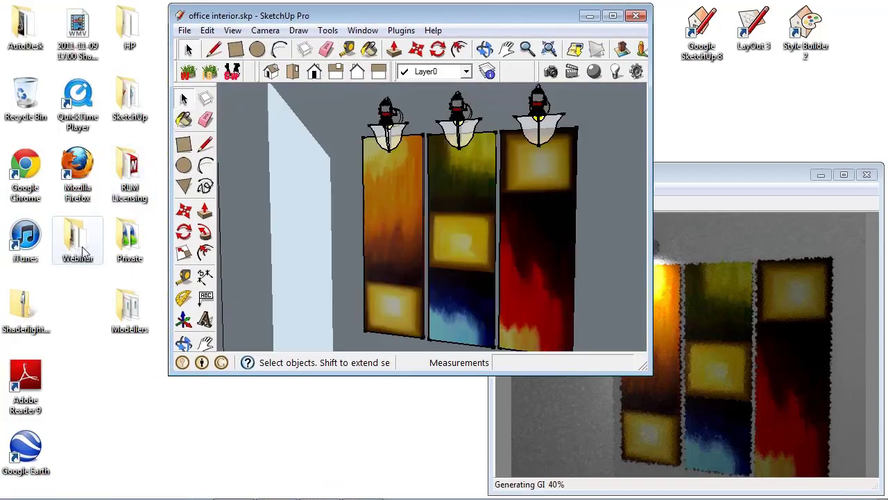
double_click(78, 240)
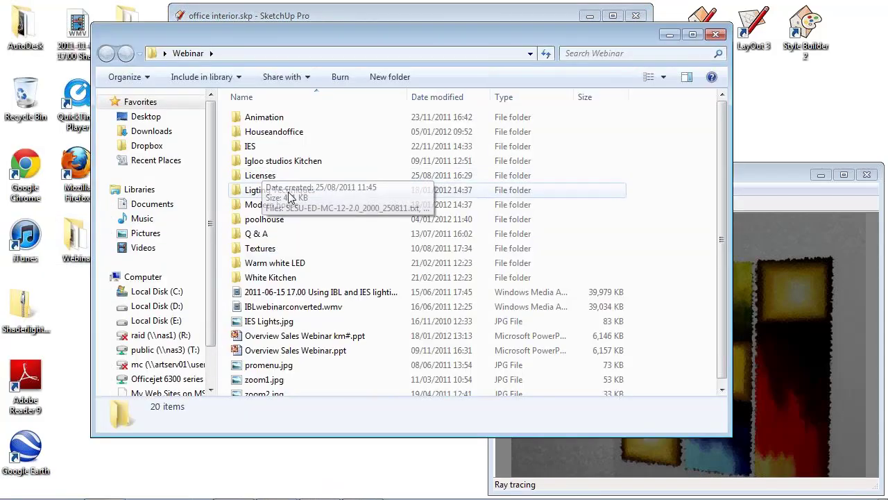
double_click(276, 323)
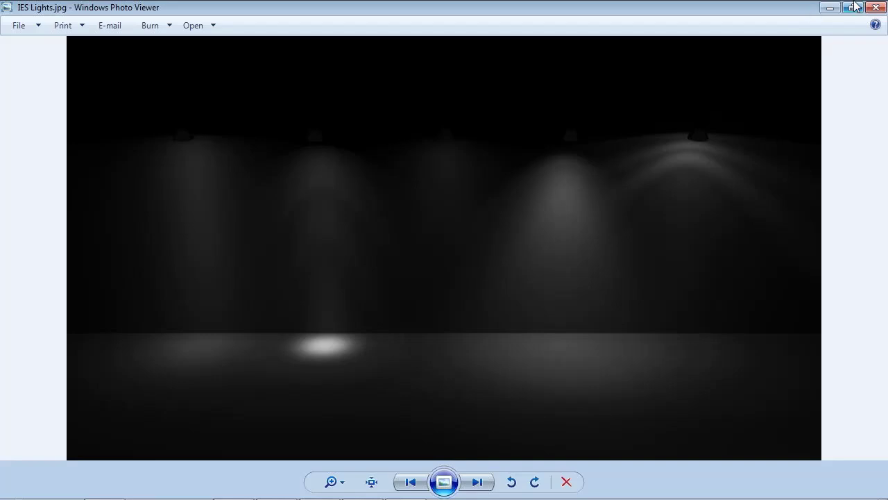
left_click(880, 7)
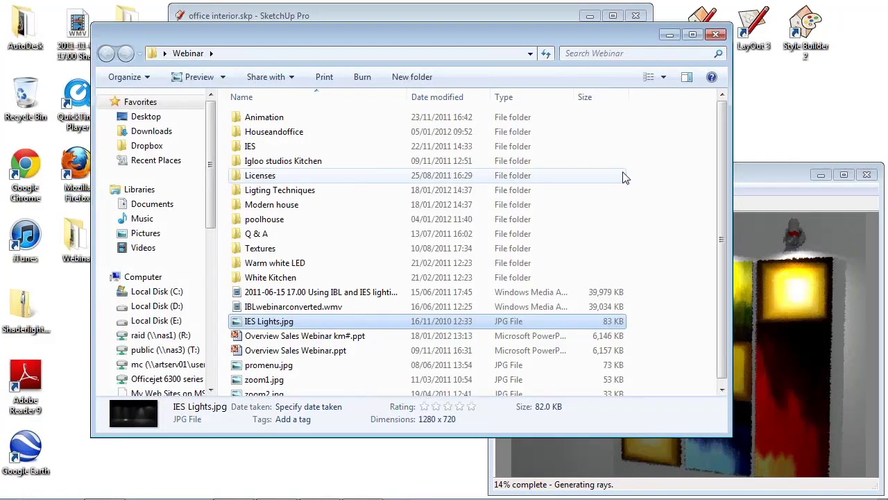
left_click(717, 36)
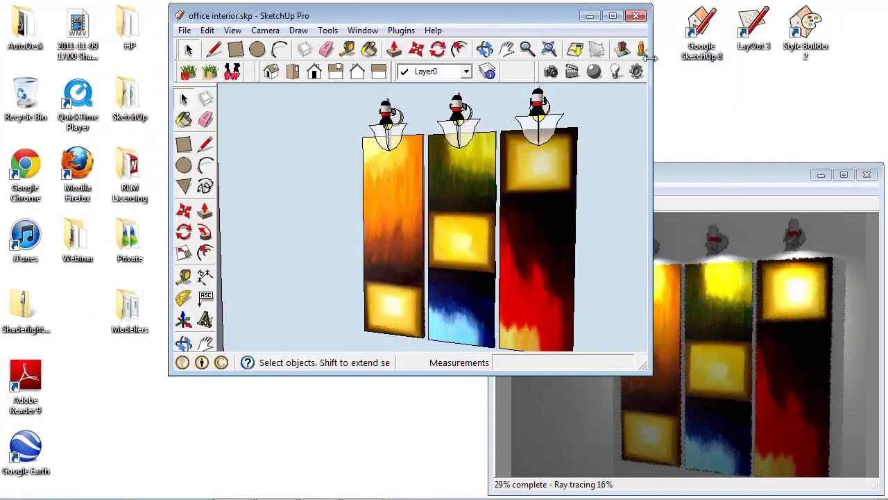
left_click_drag(548, 16, 370, 18)
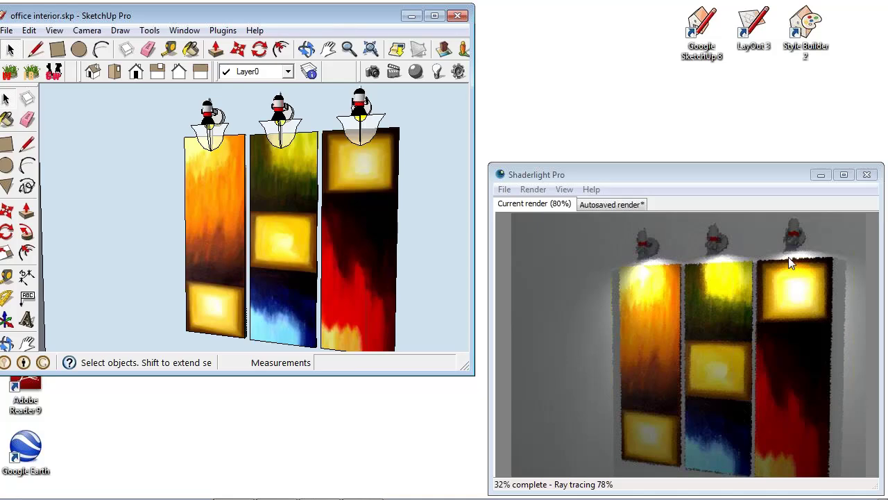
Frame the whole desk below the wall lamps and sample the material of the computer monitor's screen.
mouse_move(252, 198)
middle_mouse_down()
mouse_move(308, 251)
mouse_move(258, 167)
middle_mouse_up()
scroll(303, 249, "down", 3)
middle_click_drag(264, 239, 273, 195)
scroll(273, 200, "down", 1)
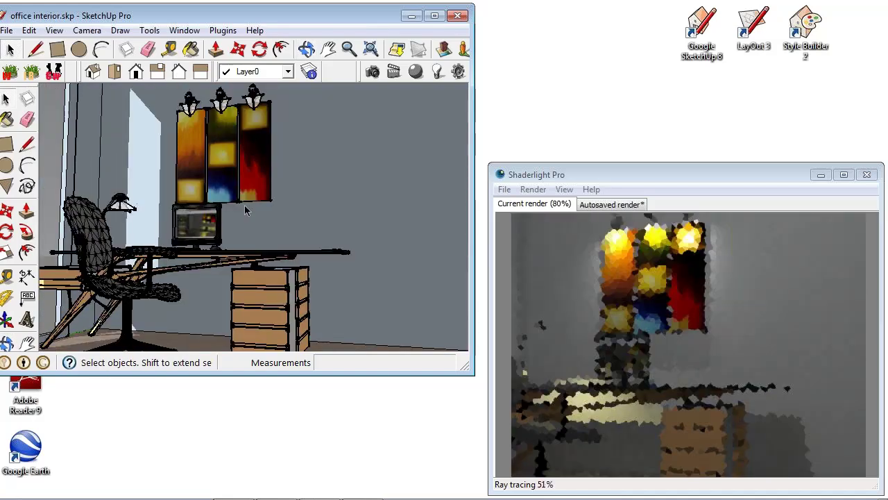
middle_click_drag(202, 224, 252, 258)
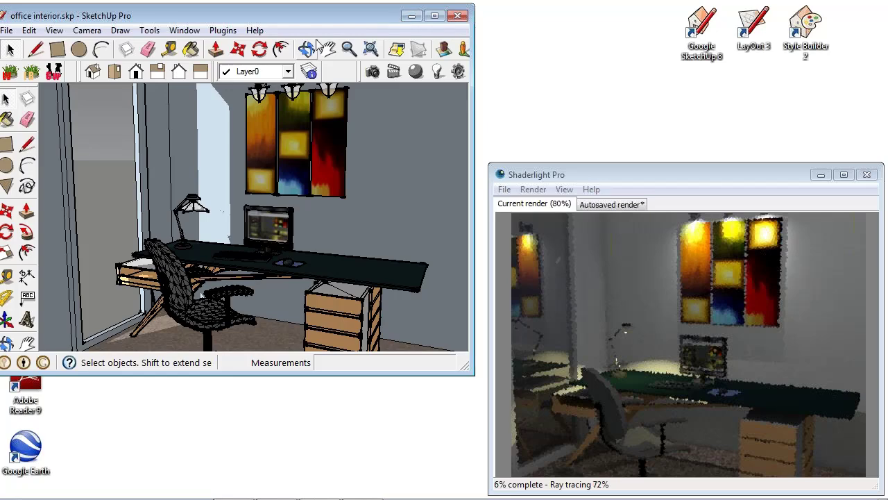
left_click(191, 48)
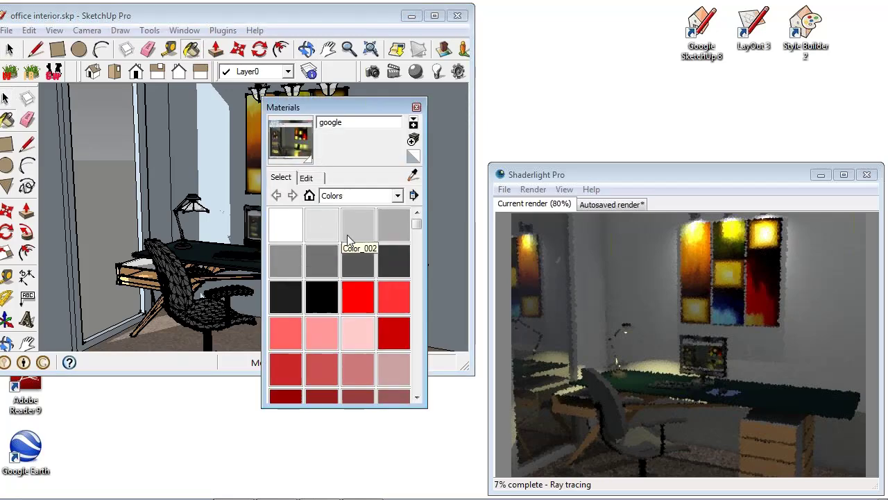
left_click(415, 176)
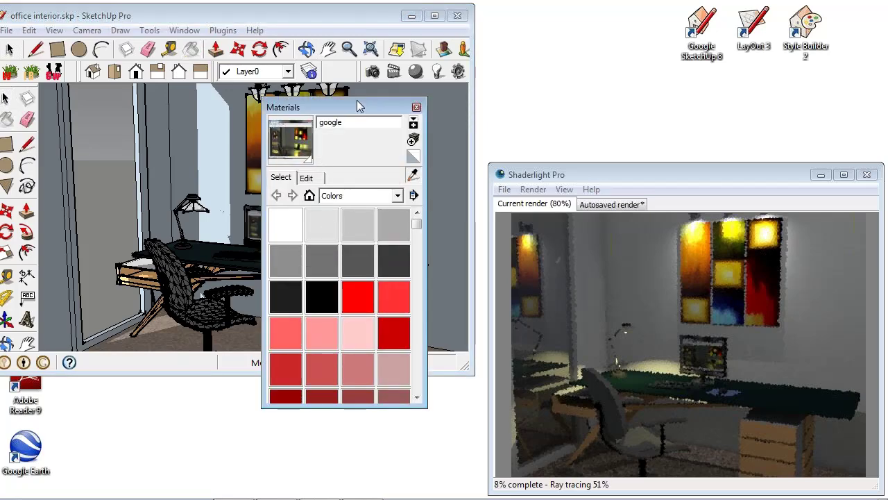
left_click_drag(356, 101, 280, 192)
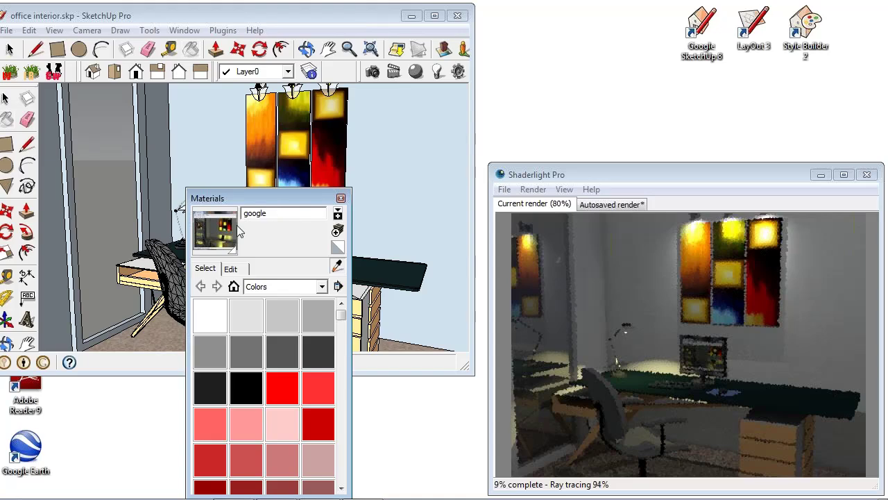
left_click_drag(251, 196, 403, 148)
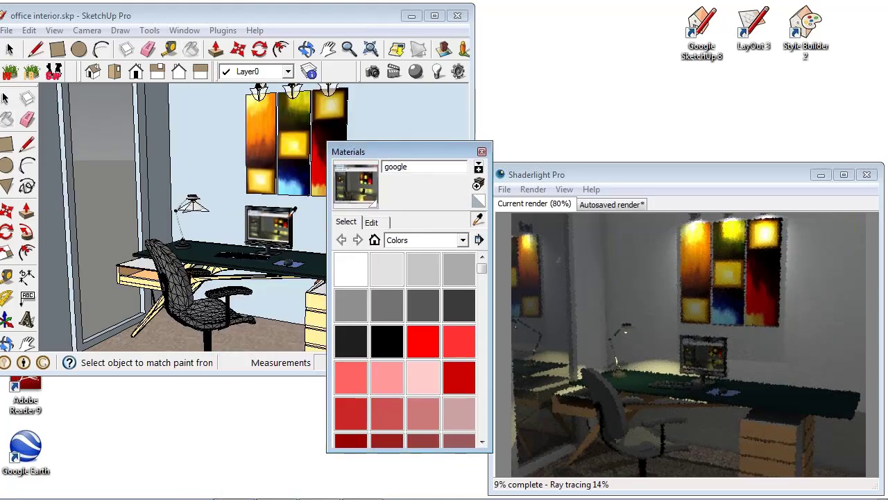
left_click(346, 184)
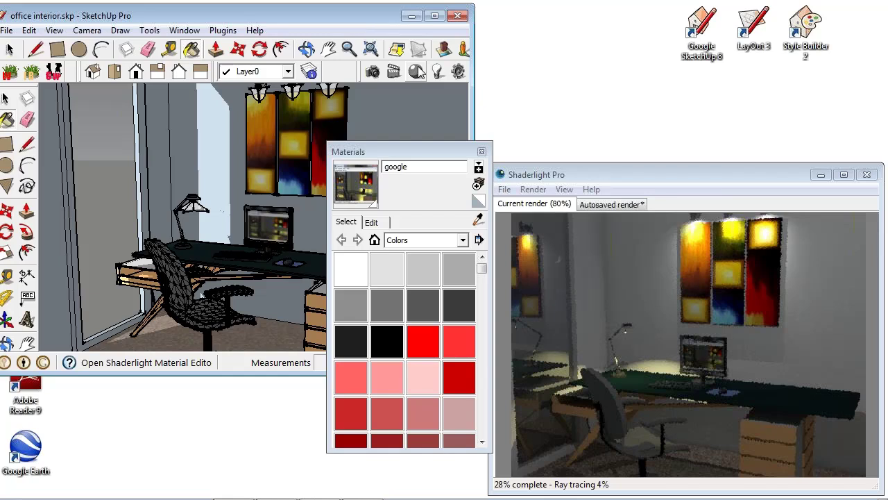
Make the google screen material Self Illuminating with the LCD Monitor 300 cd/m² finish, and close the material windows.
left_click(419, 70)
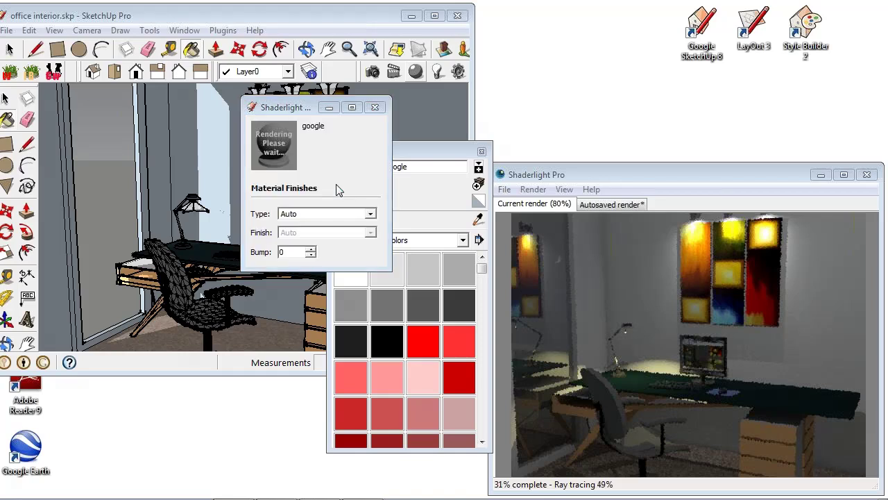
left_click(365, 213)
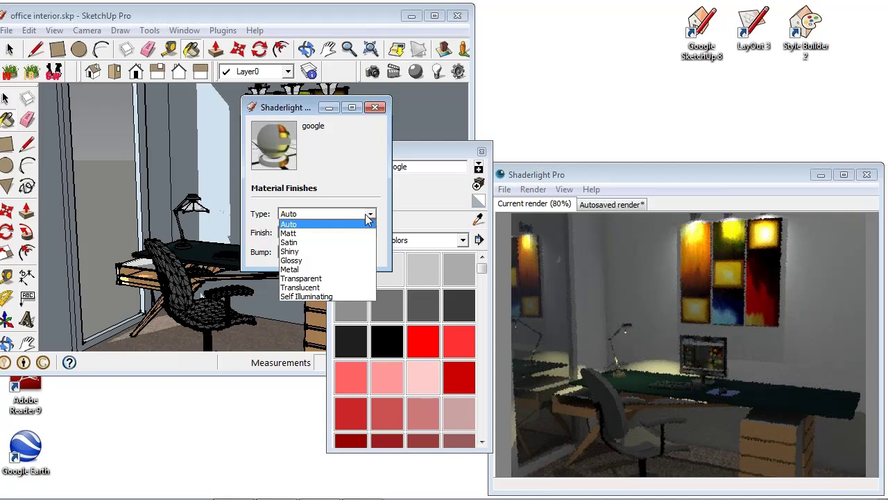
left_click(306, 296)
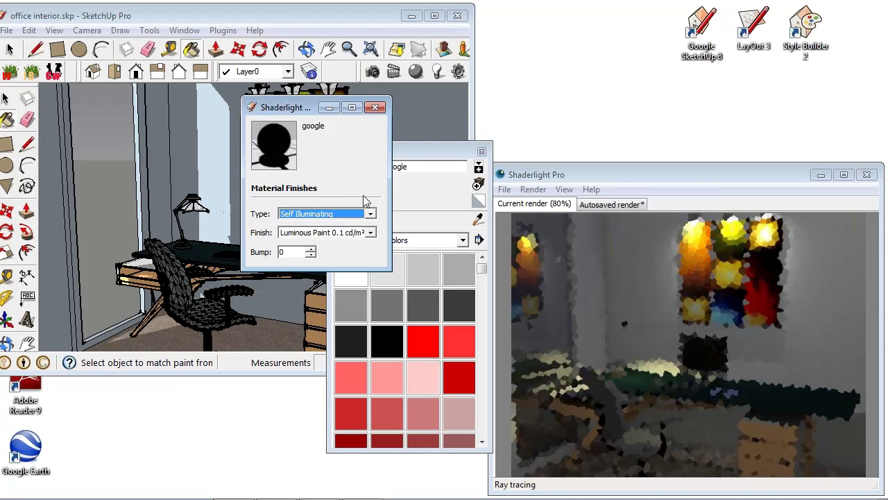
left_click(370, 233)
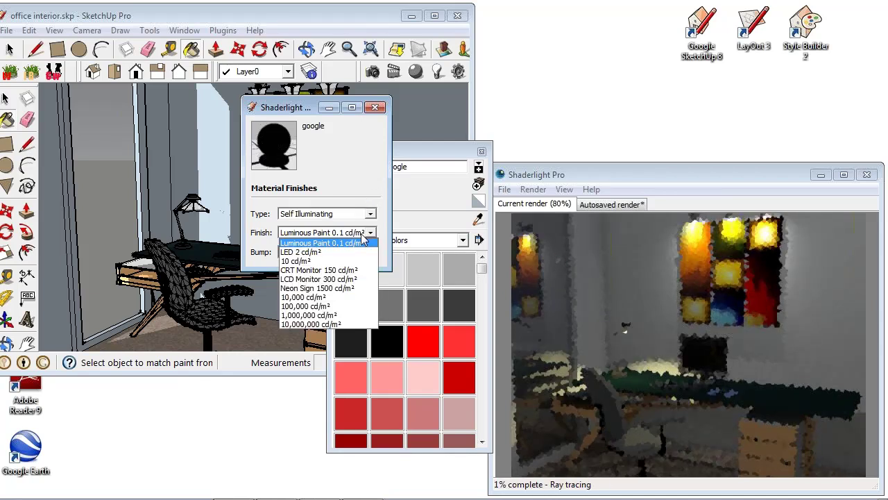
left_click(332, 279)
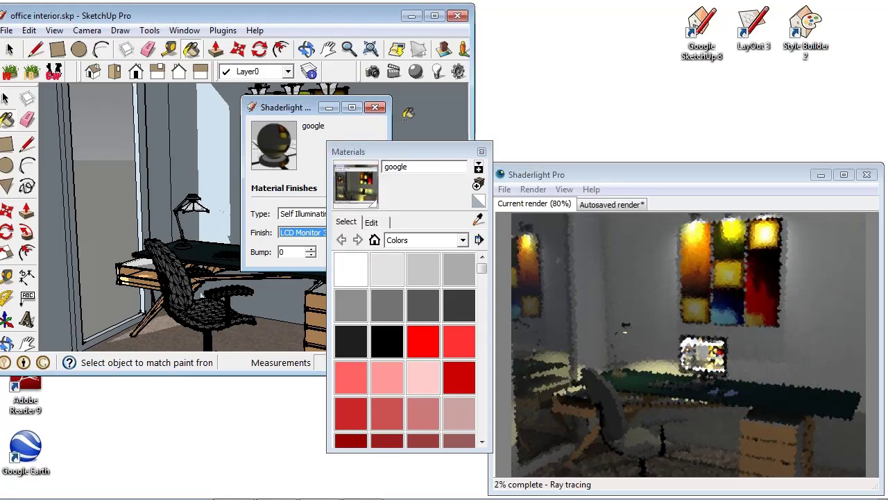
left_click(482, 152)
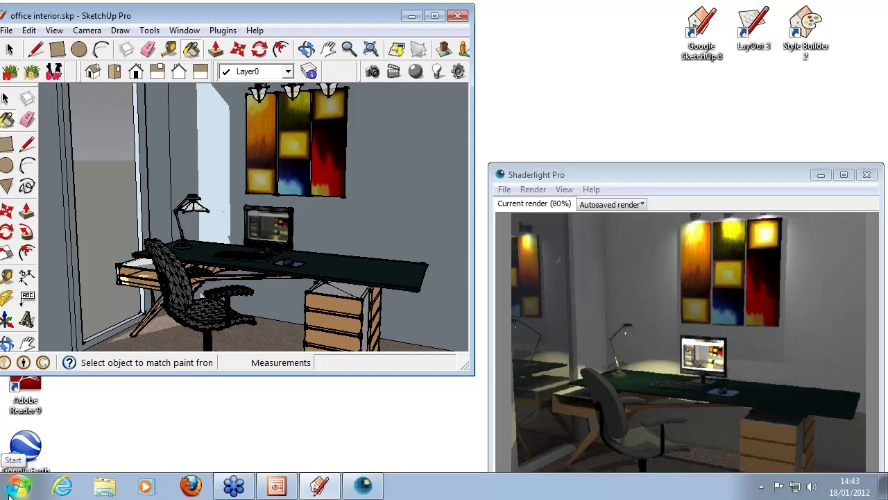
Switch to IES Viewer and inspect the light distribution curves of iColor_MRg2_60.IES and the iColorFlexLMX clear flat file.
left_click(21, 490)
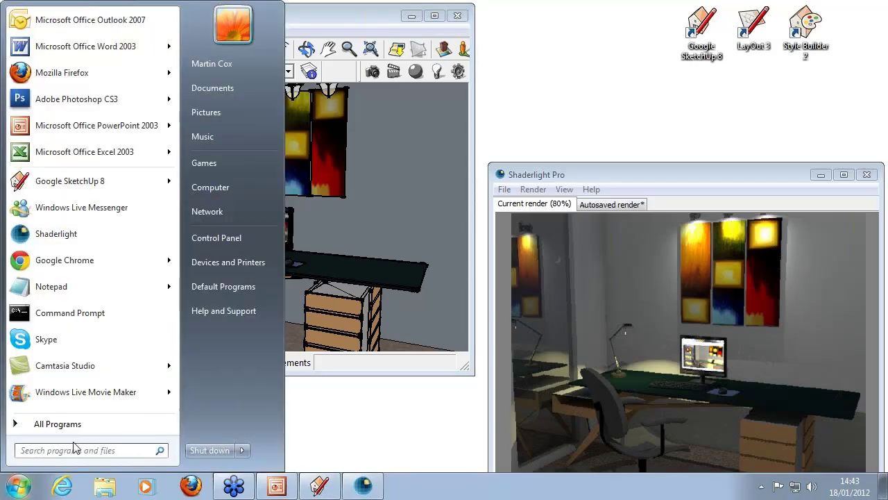
left_click(95, 425)
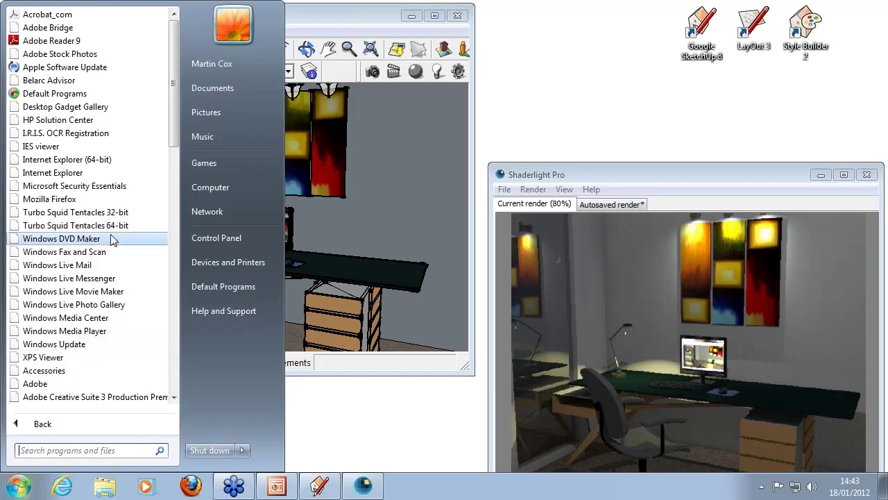
left_click(50, 147)
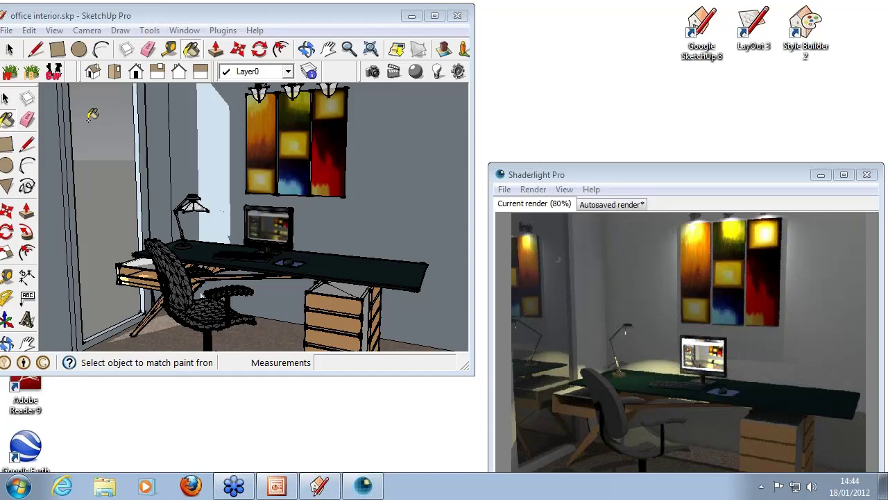
key("alt+Tab")
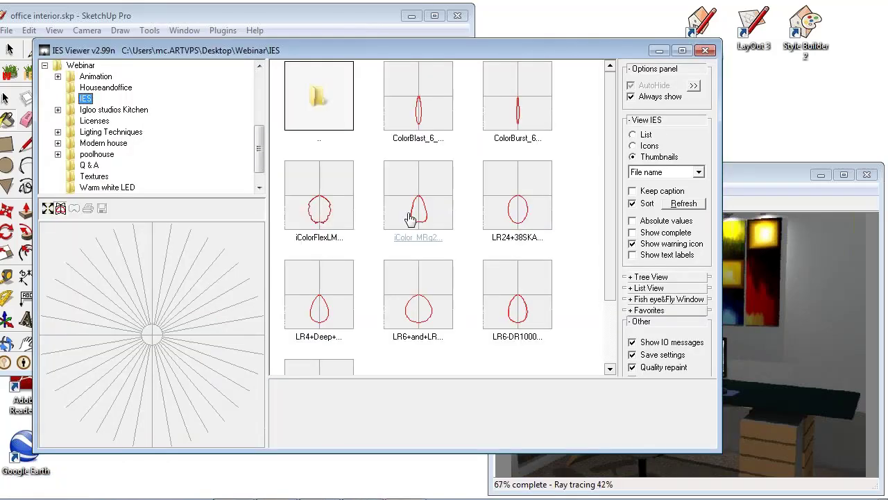
left_click(416, 206)
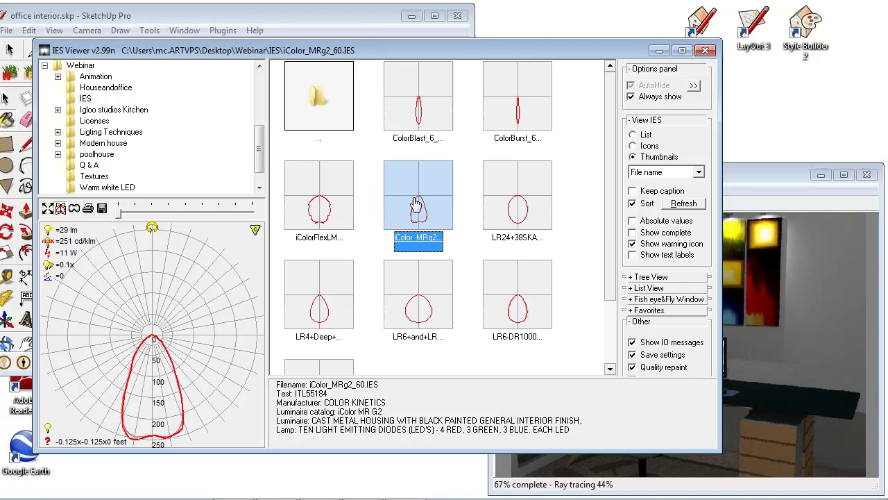
left_click(334, 204)
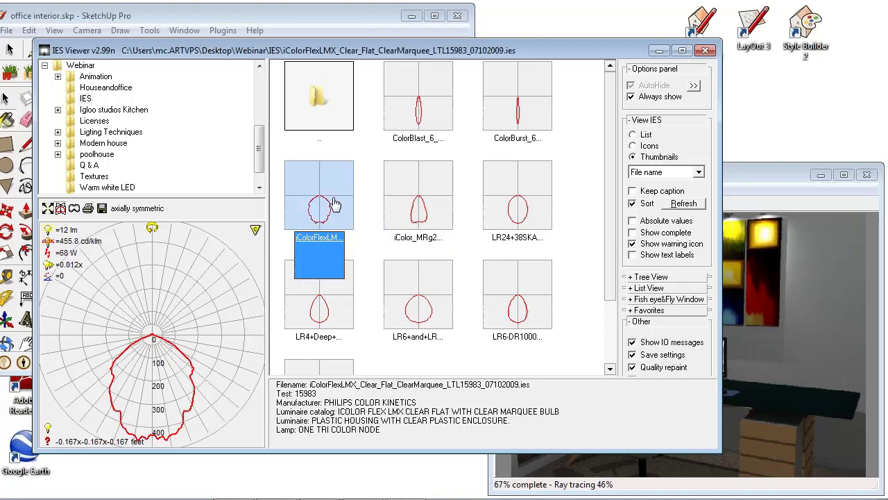
Preview the iColorFlexLMX light as a render, shift its view, compare nearer and farther distances, and close IES Viewer.
left_click(74, 208)
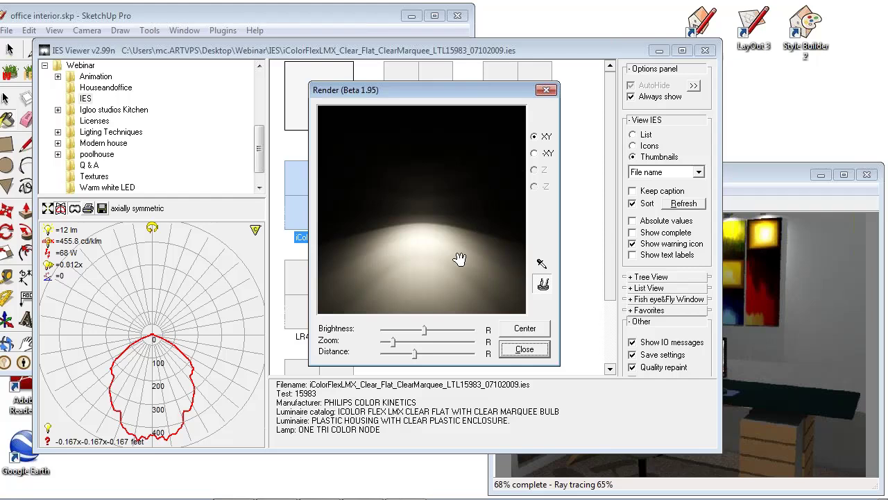
left_click_drag(460, 259, 468, 201)
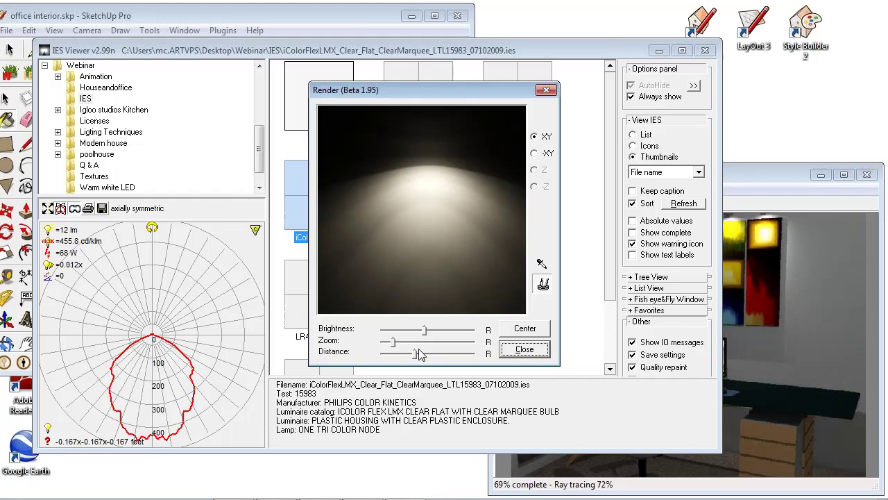
left_click_drag(420, 354, 406, 354)
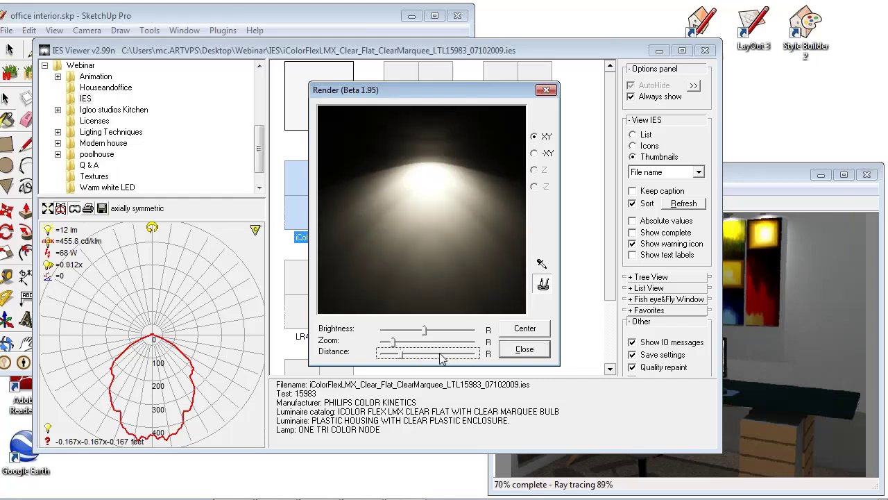
left_click(440, 354)
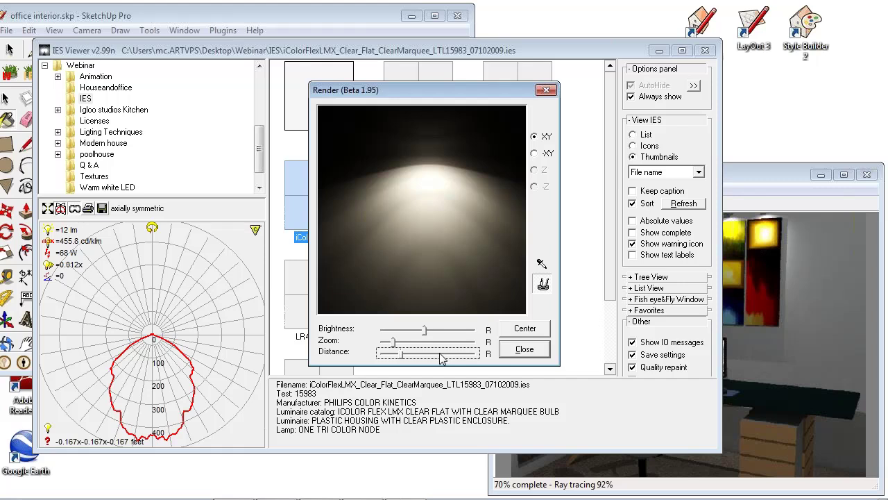
left_click(449, 354)
left_click(451, 355)
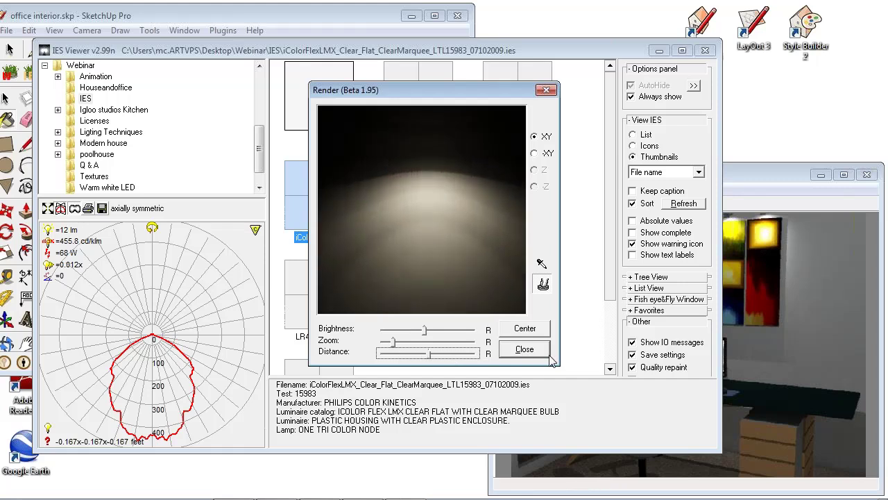
left_click(525, 349)
left_click(705, 50)
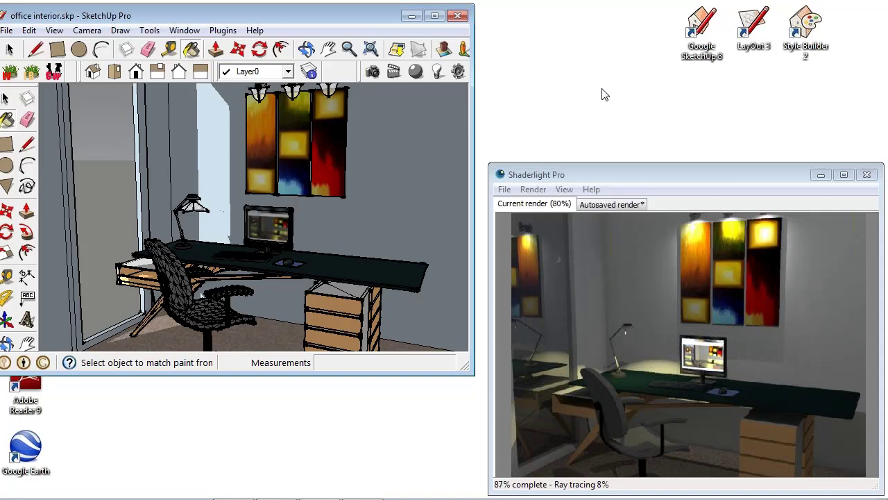
Load the iColor_MRg2_60.IES profile into the IES light of the first lamp above the paintings, and leave the lamp component.
left_click(9, 48)
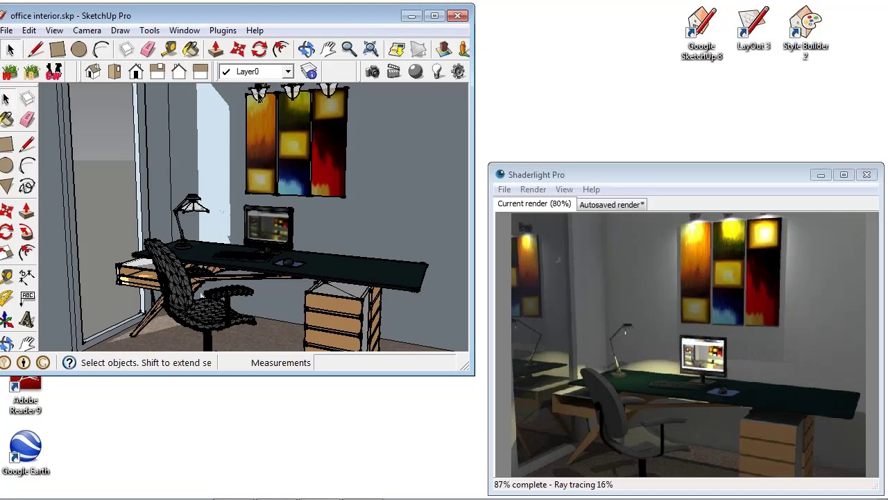
double_click(259, 97)
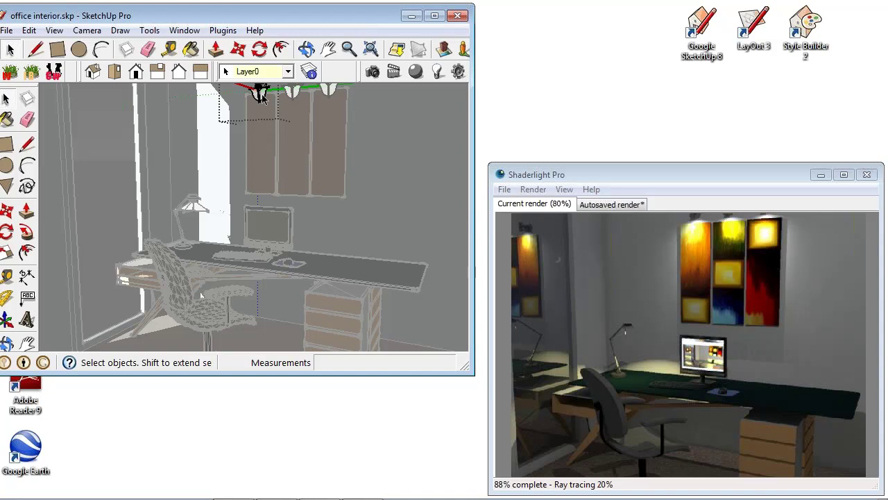
left_click(260, 96)
left_click(436, 71)
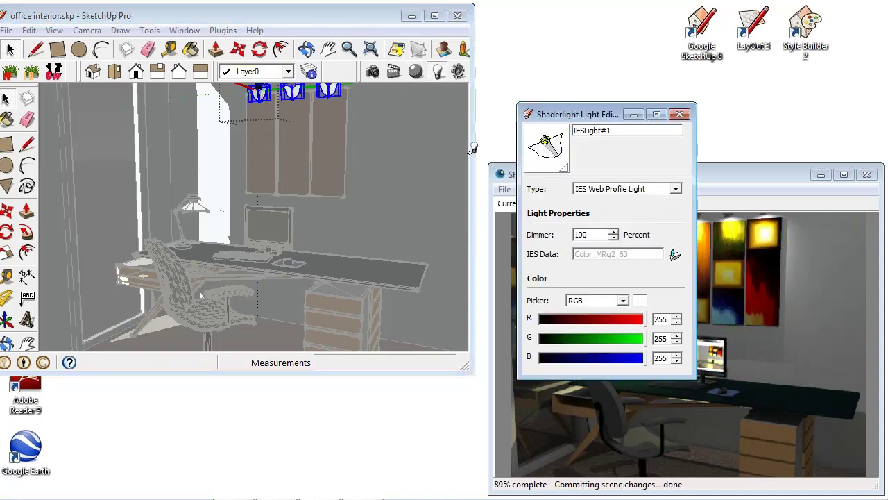
left_click(674, 256)
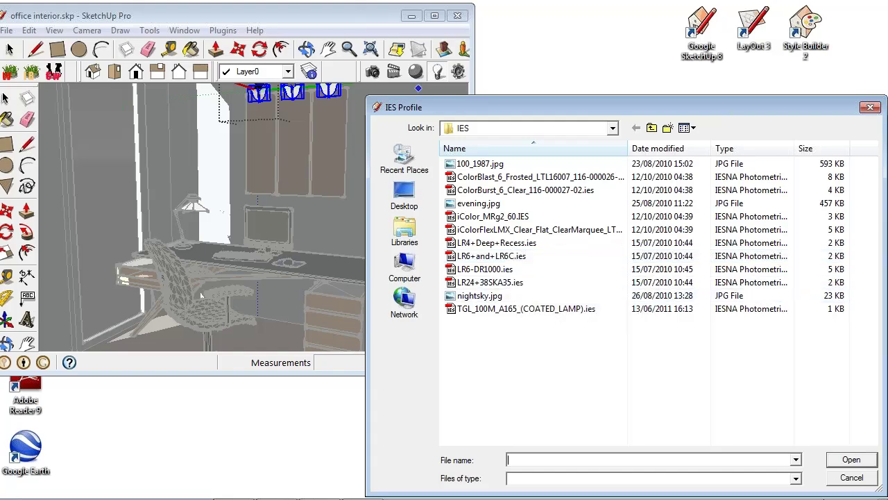
double_click(505, 217)
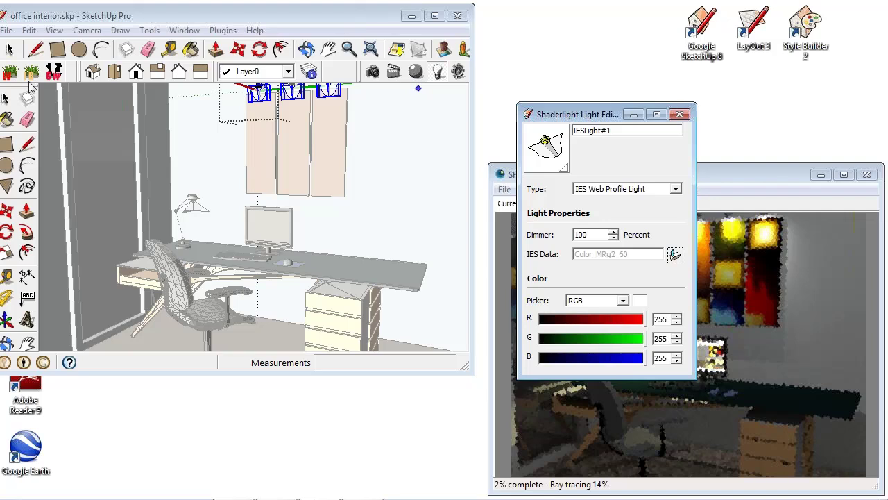
left_click(11, 50)
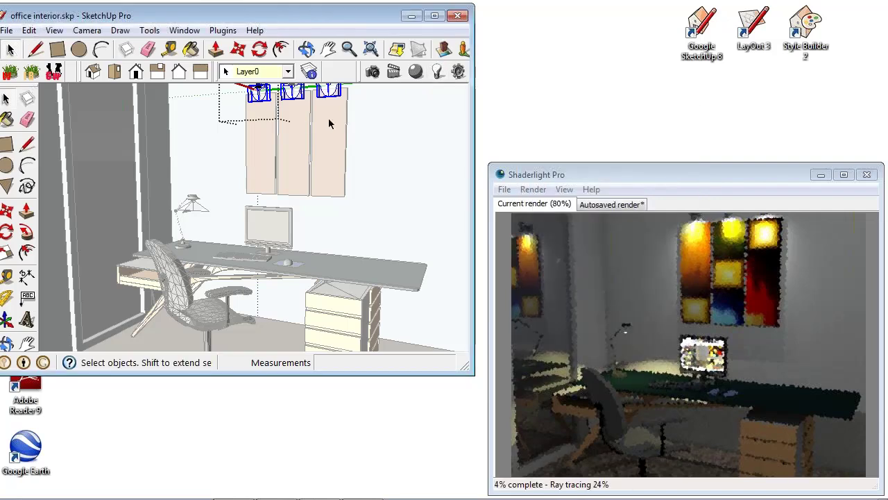
left_click(403, 113)
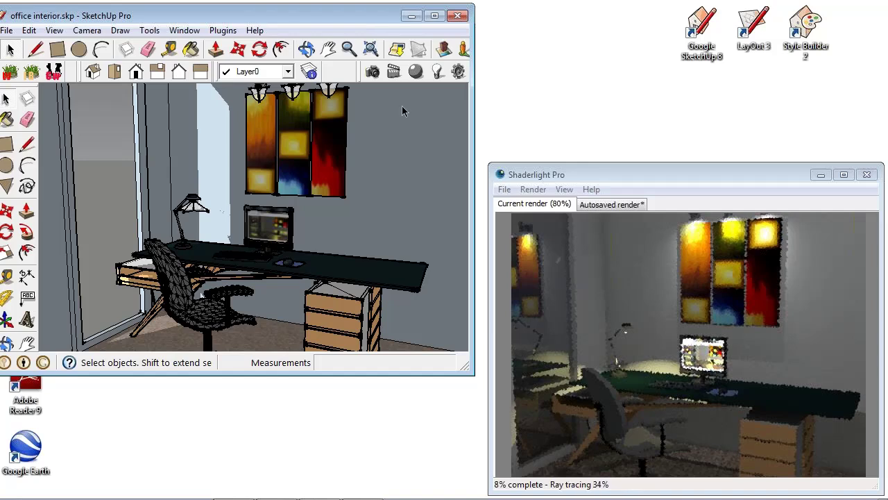
Open the Shaderlight light fixture library online, browse the models in the Visa Lighting Fixtures collection, and close the browser.
left_click(235, 33)
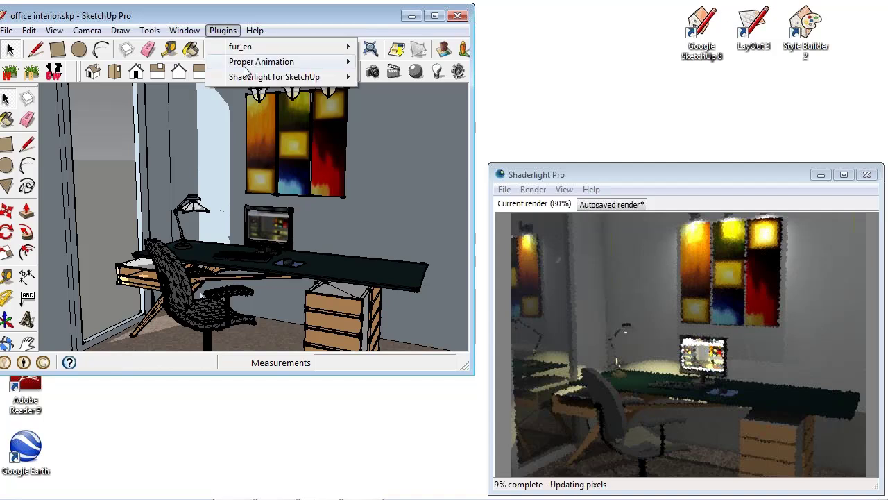
mouse_move(262, 76)
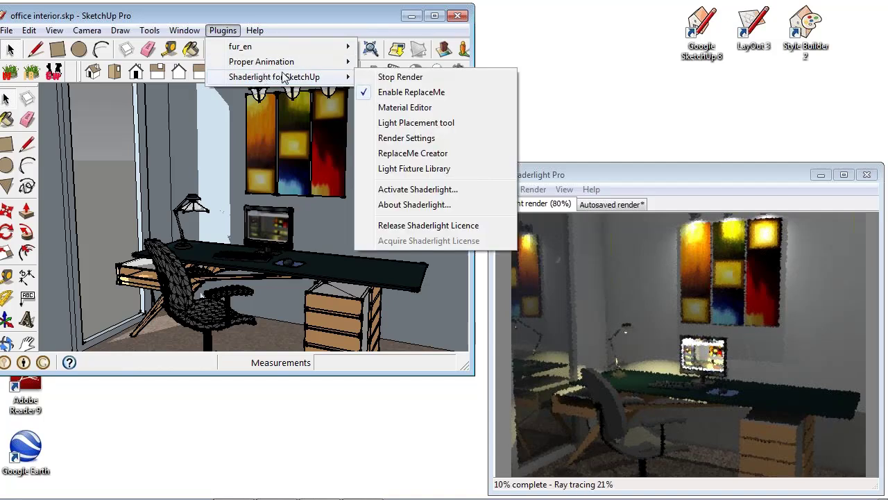
left_click(458, 157)
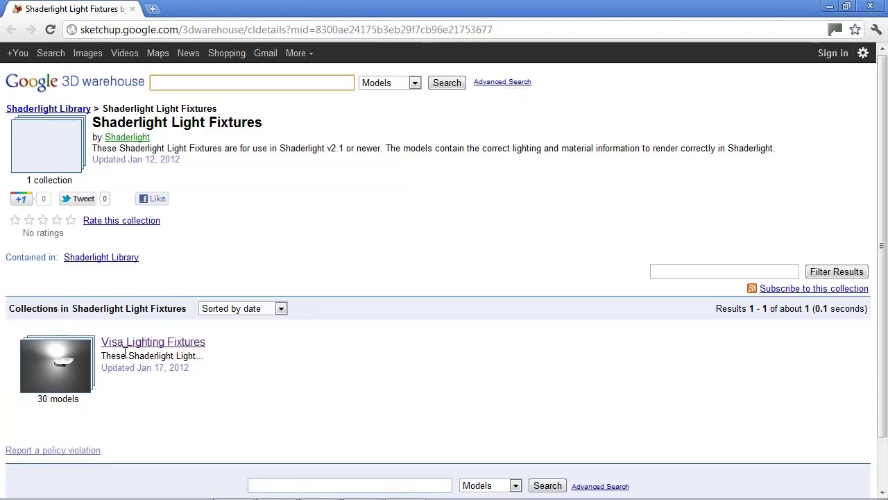
left_click(166, 344)
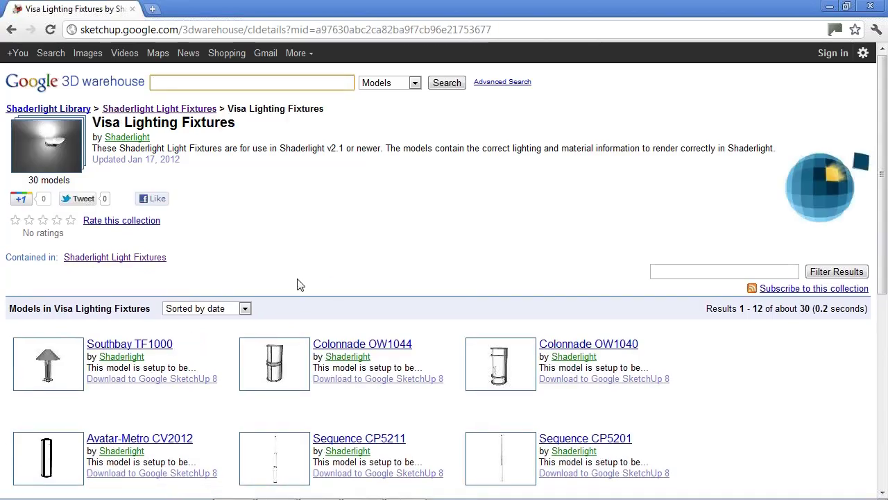
scroll(359, 321, "down", 2)
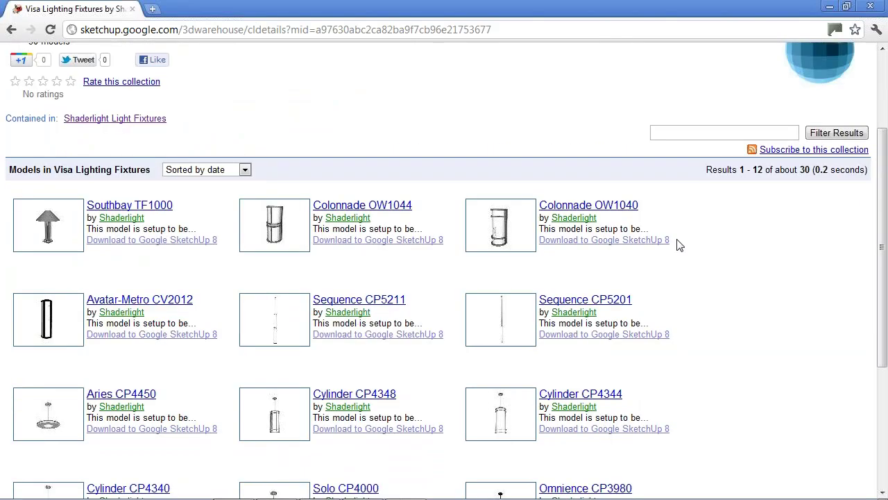
scroll(678, 245, "down", 2)
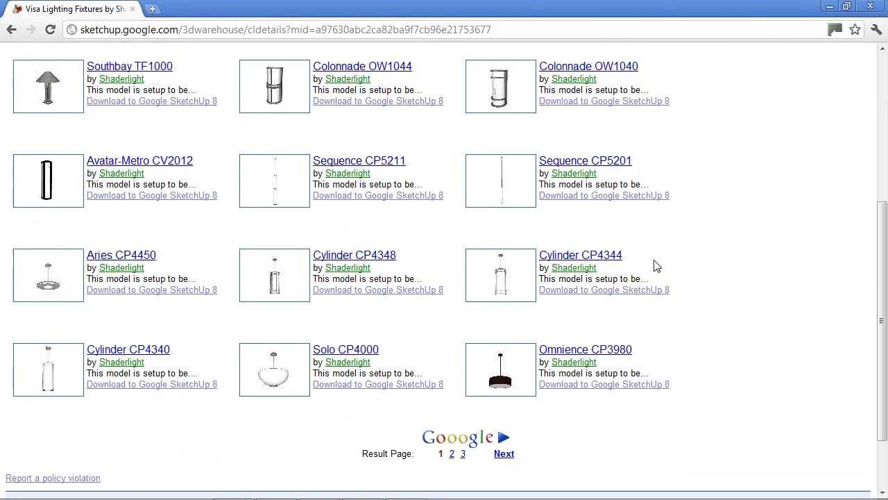
left_click(507, 455)
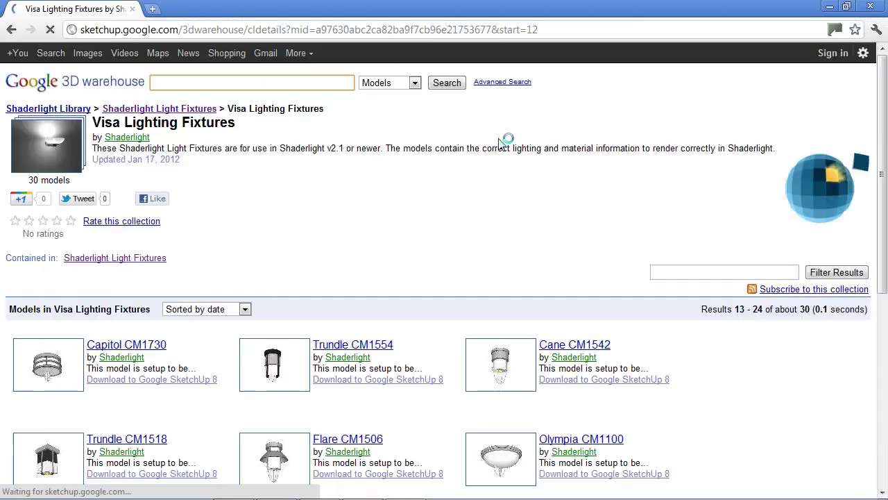
left_click(871, 6)
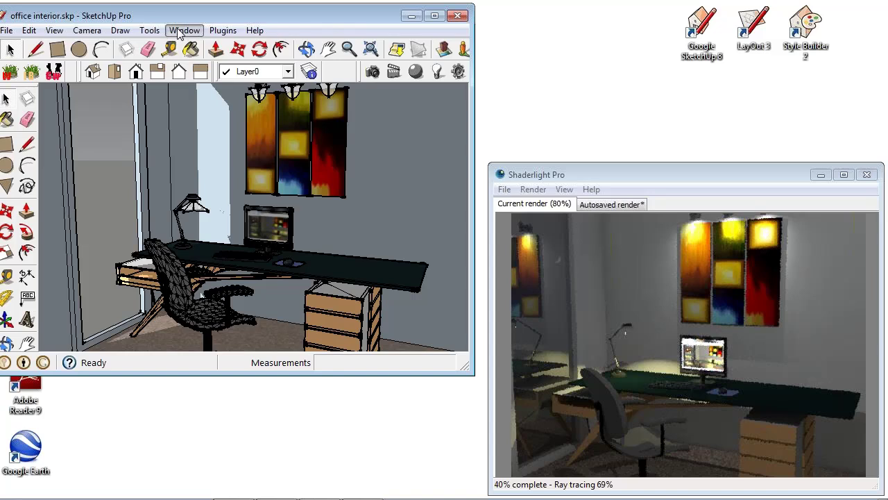
Open the Visa Lighting Fixtures collection from the Shaderlight Library in the component browser.
left_click(185, 30)
left_click(221, 98)
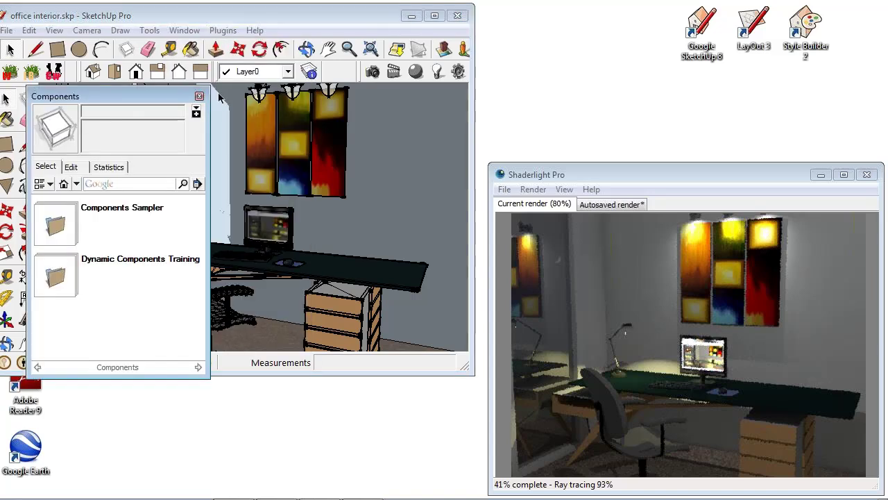
left_click(76, 183)
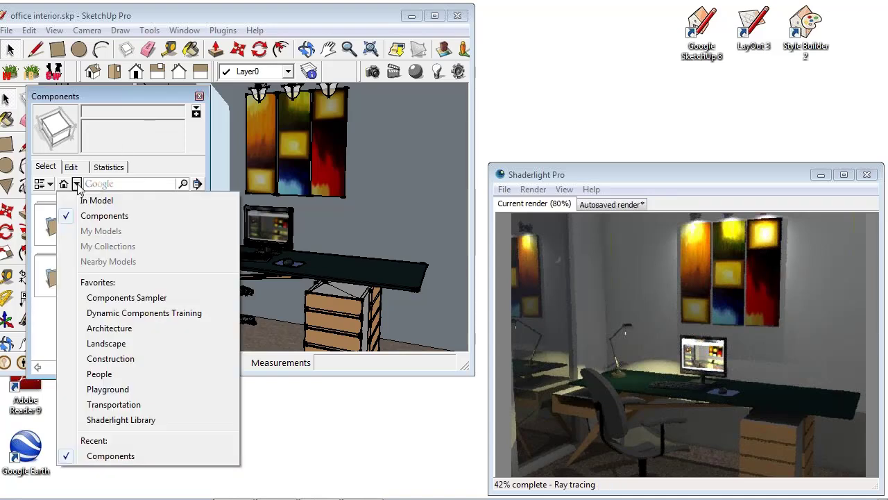
left_click(148, 423)
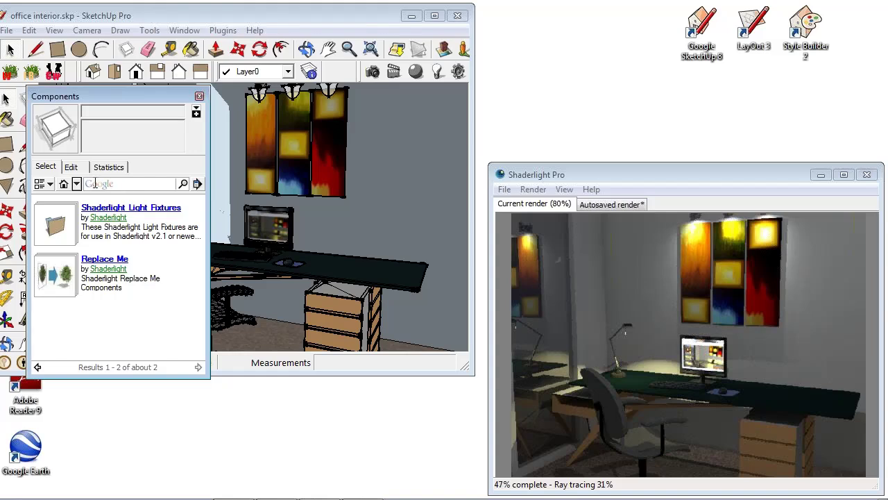
left_click(61, 220)
left_click(64, 229)
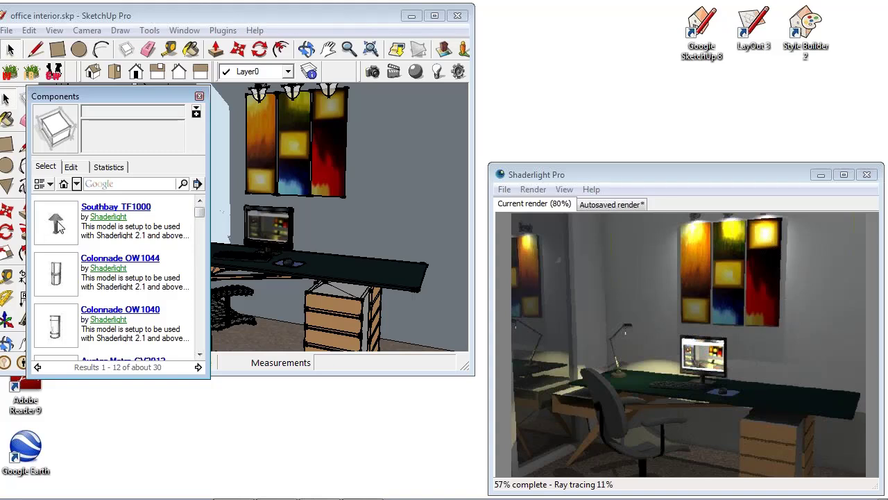
Place the Southbay TF1000 table lamp on the desk above the drawers to preview its light, and delete it.
left_click(58, 227)
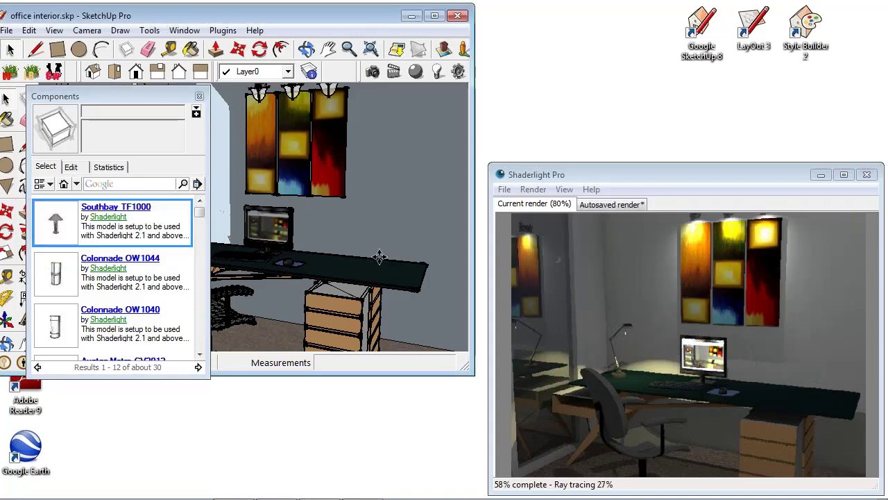
left_click(393, 272)
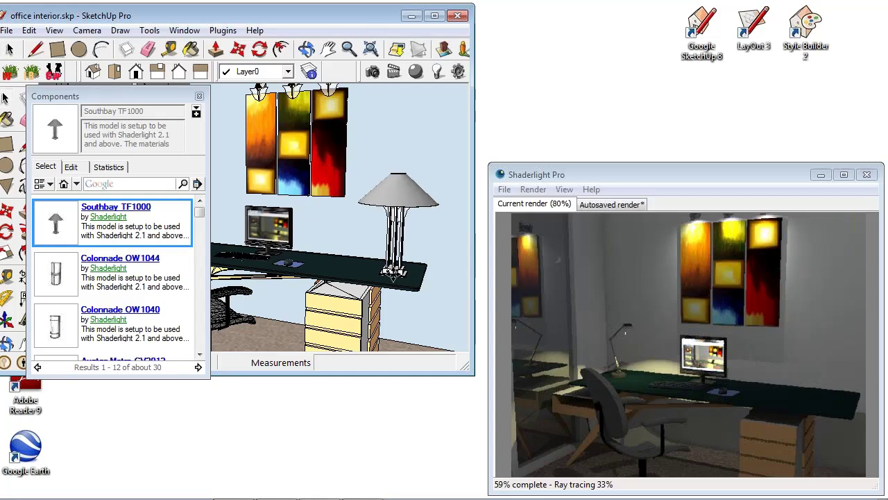
left_click(393, 274)
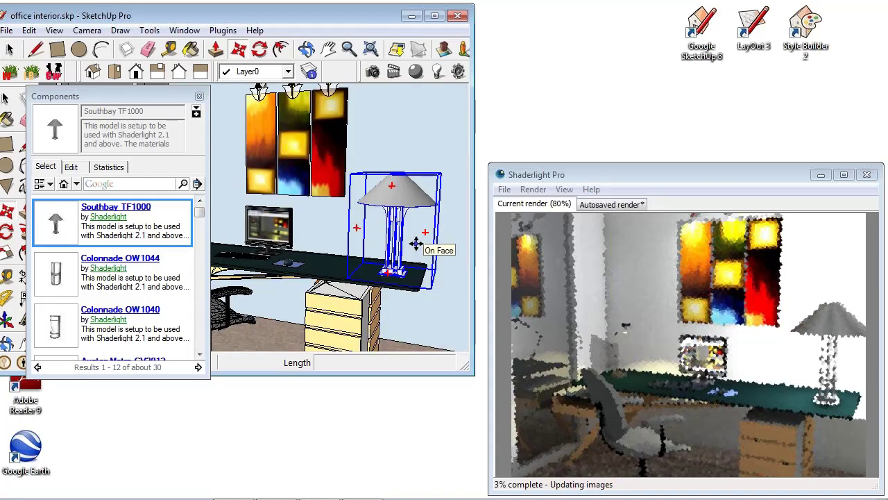
key("Delete")
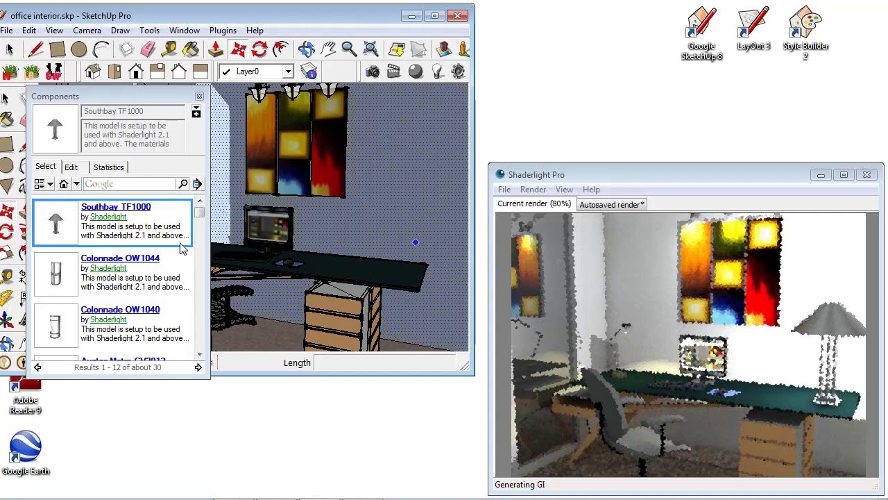
Place the Colonnade OW1040 fixture on the wall beside the paintings to preview its light, and remove it.
left_click(57, 328)
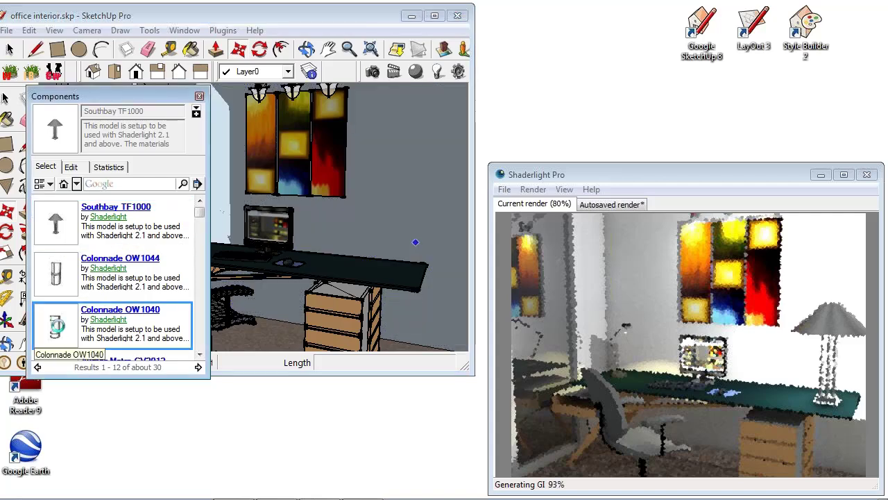
left_click(403, 165)
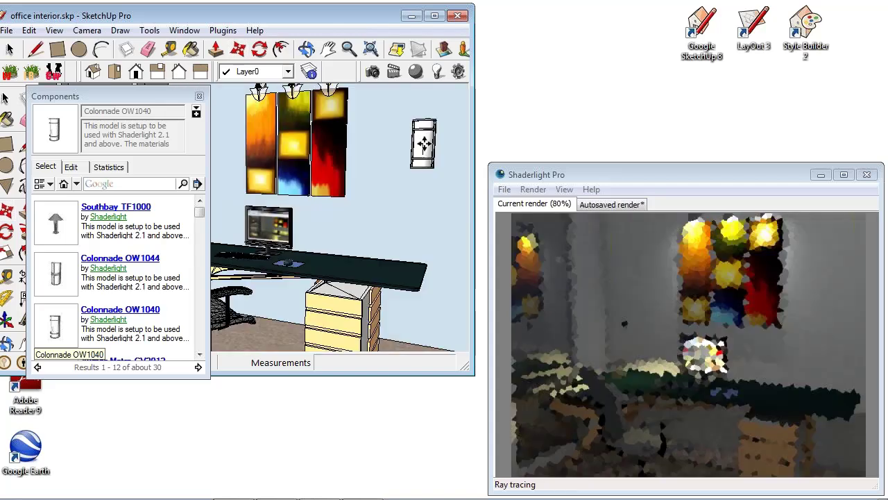
left_click(424, 143)
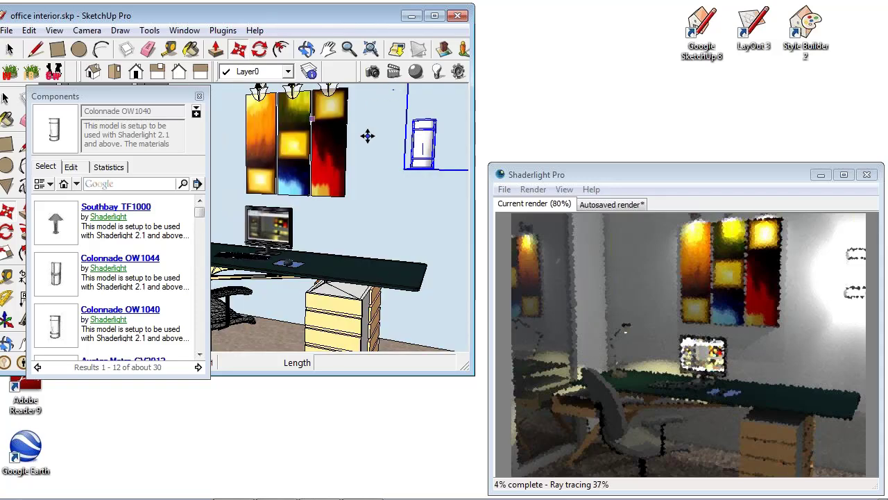
left_click(367, 134)
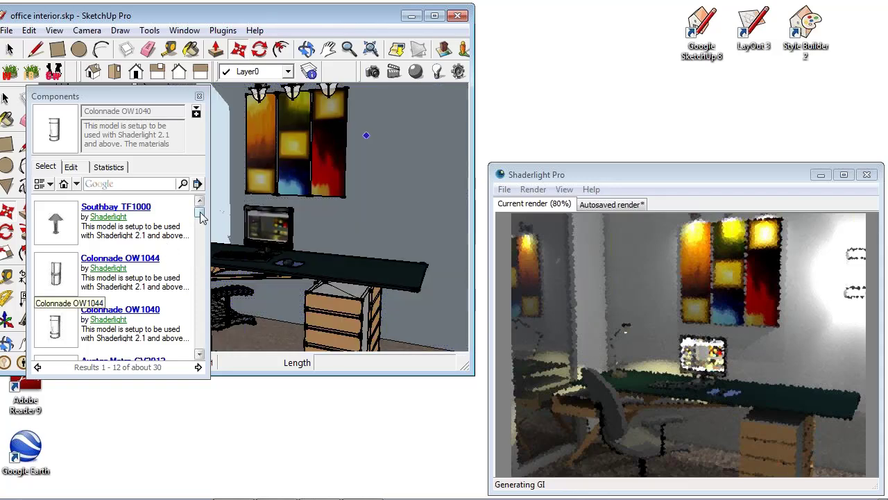
Try the Sequence CP5201 fixture on the wall beside the paintings, discard it, and close the component browser.
mouse_move(200, 212)
left_mouse_down()
mouse_move(201, 331)
mouse_move(215, 242)
mouse_move(208, 221)
mouse_move(200, 258)
left_mouse_up()
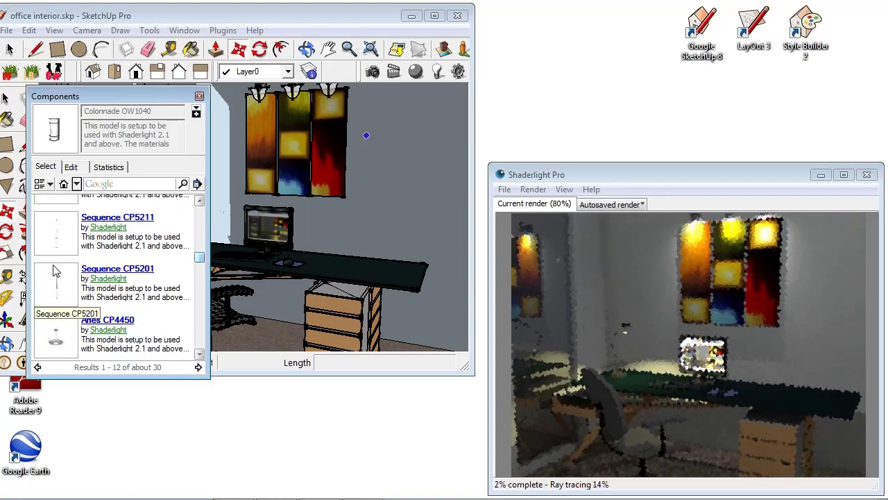
left_click(56, 272)
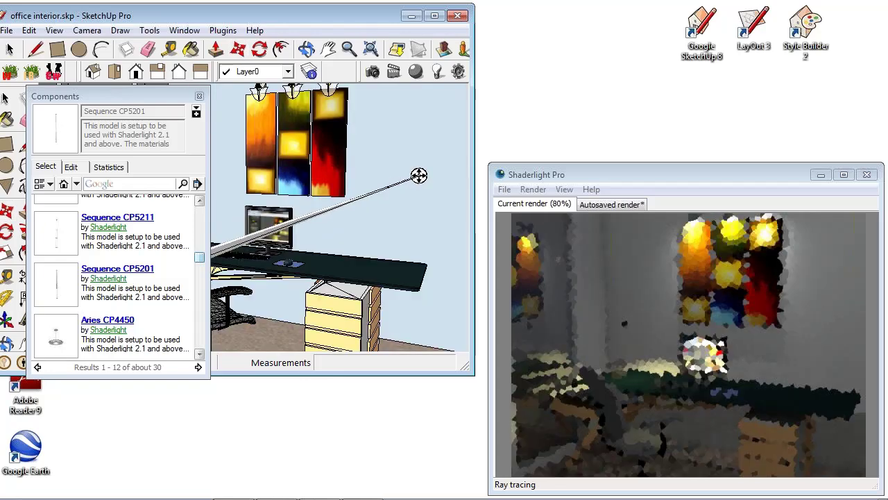
left_click(418, 175)
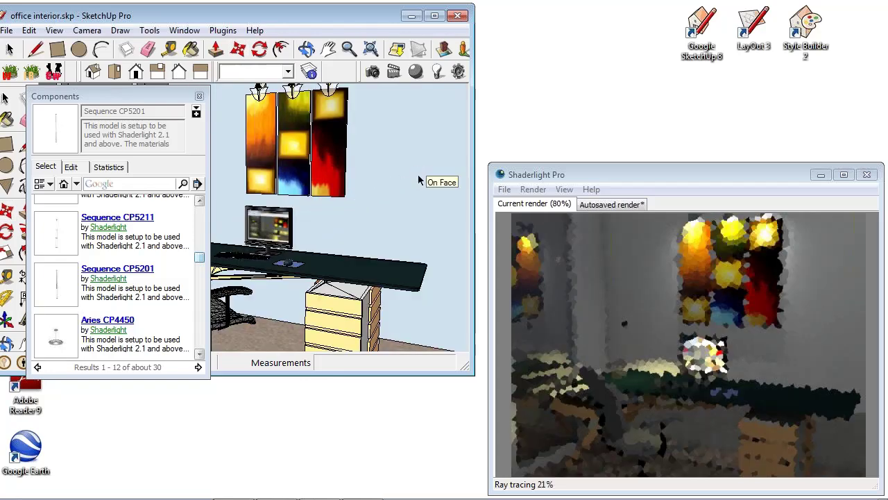
left_click(199, 96)
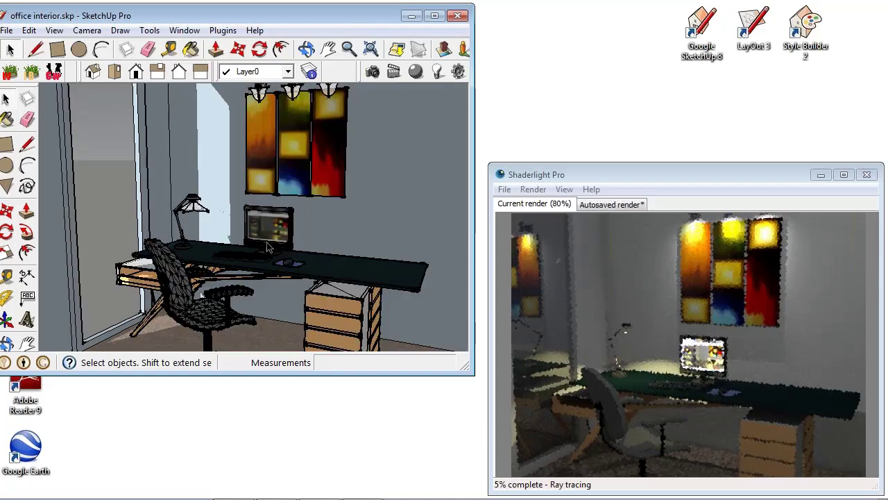
Add an Area Light over the desk monitor's screen, spanning its two opposite corners.
middle_click_drag(272, 247, 270, 246)
scroll(267, 232, "up", 5)
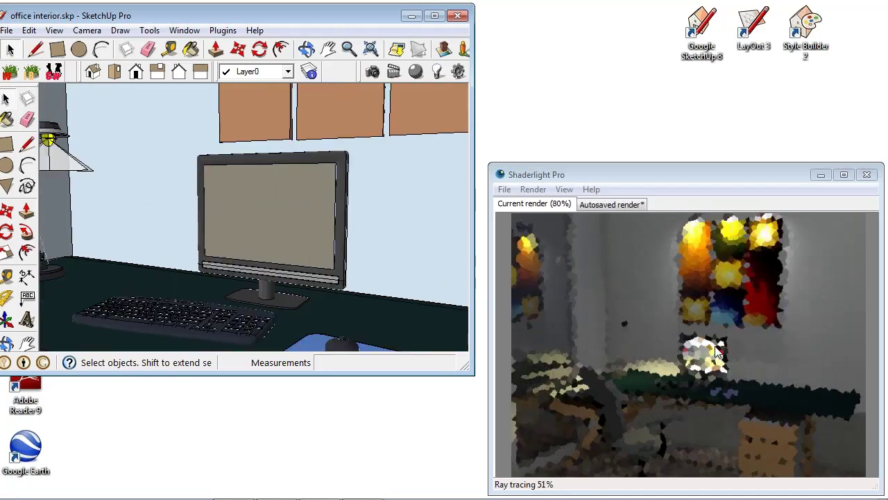
left_click(437, 73)
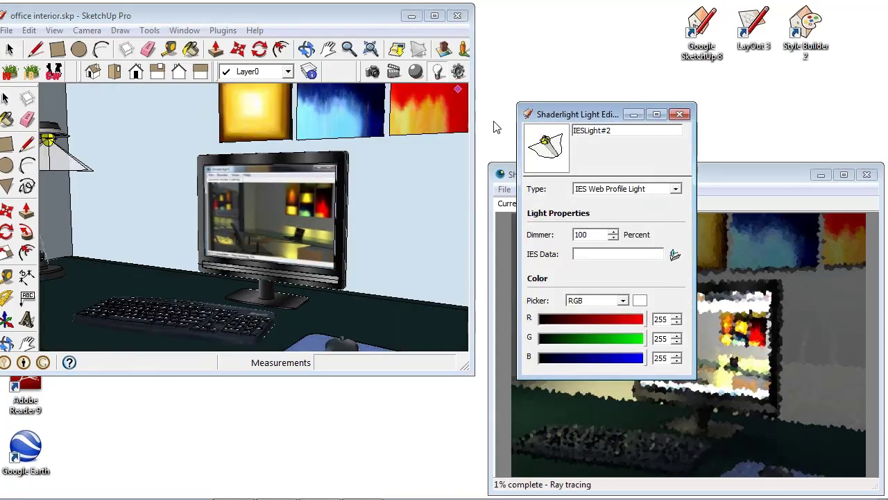
left_click(624, 189)
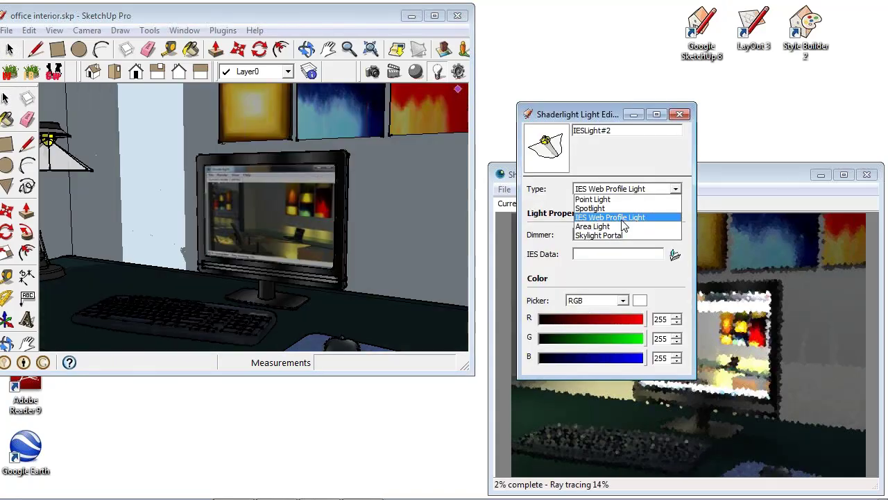
left_click(620, 227)
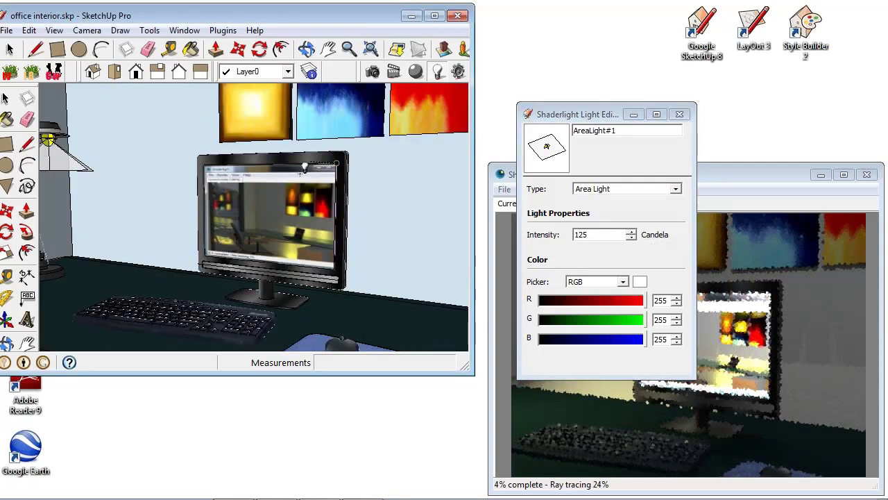
left_click(336, 165)
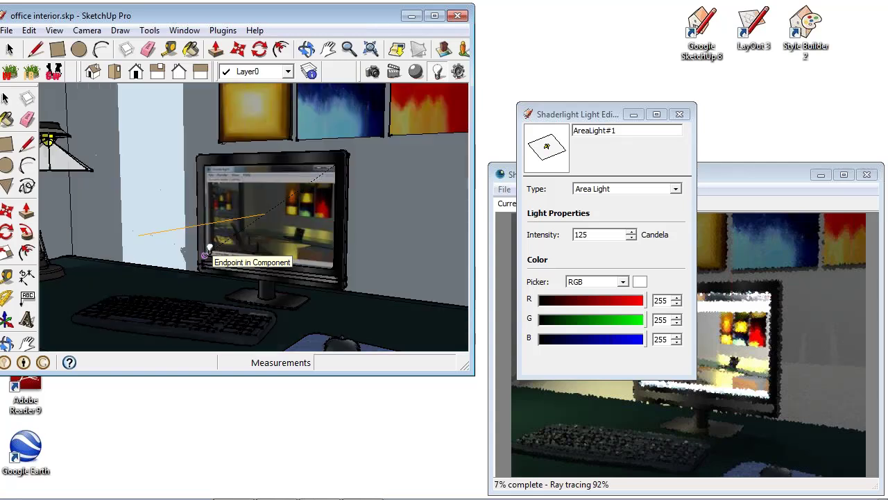
left_click(206, 253)
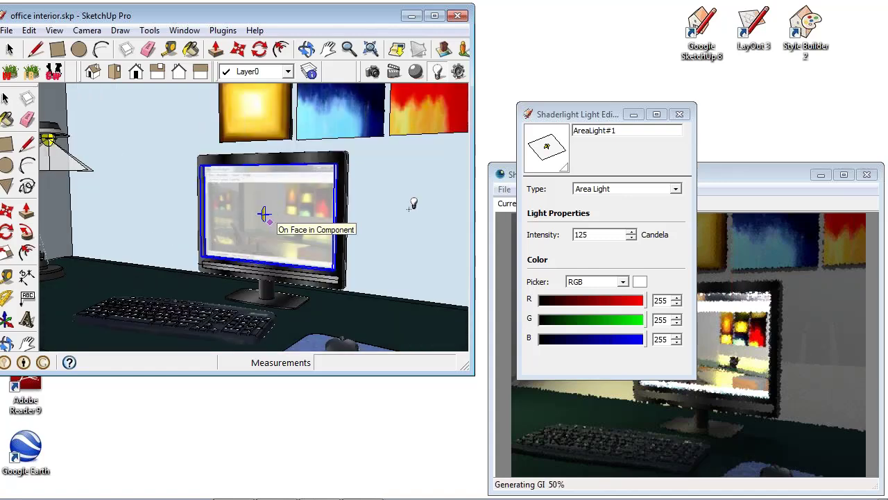
left_click_drag(600, 118, 336, 92)
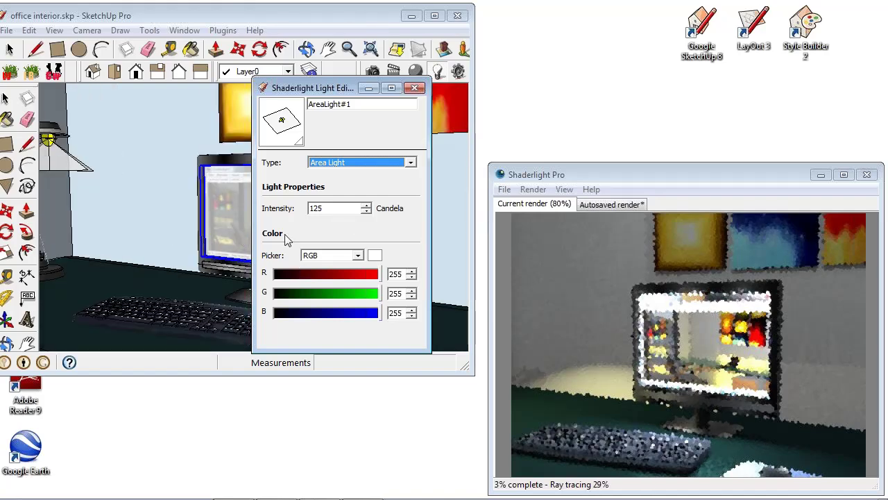
Examine the monitor's area light effect around the desk in the render, and close the light editor.
left_click(148, 292)
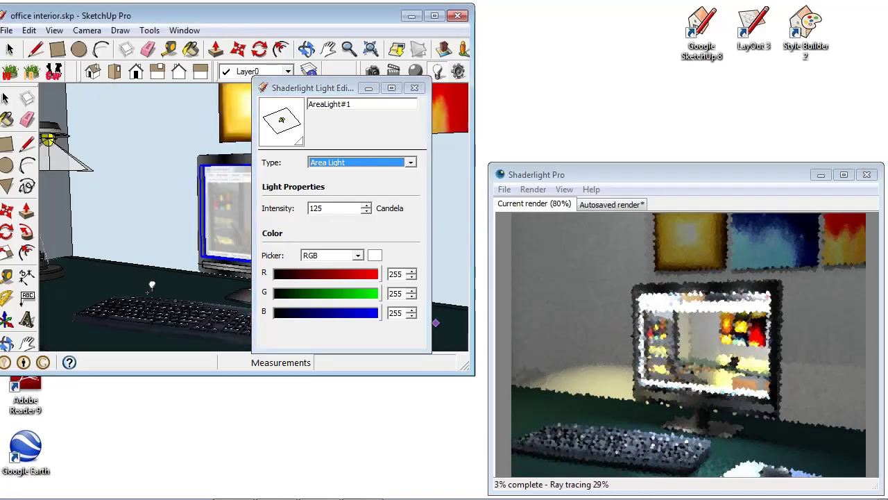
middle_click_drag(148, 292, 174, 243)
scroll(174, 243, "down", 3)
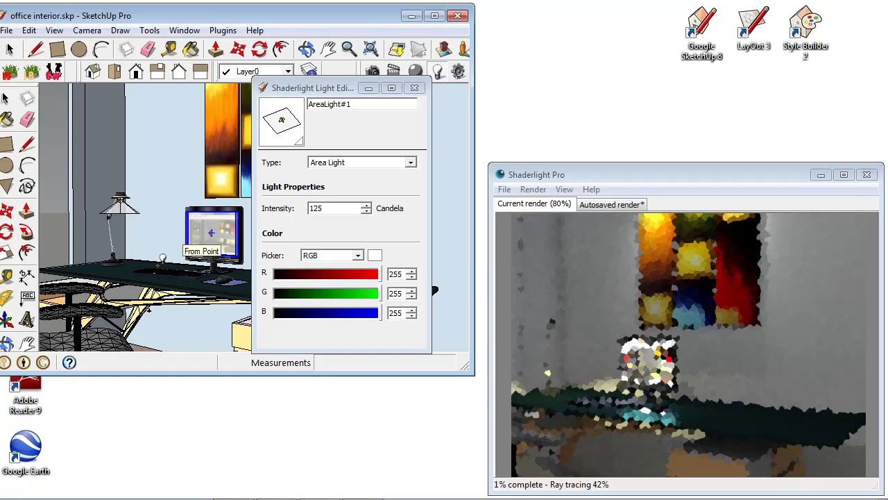
middle_click_drag(174, 243, 251, 251)
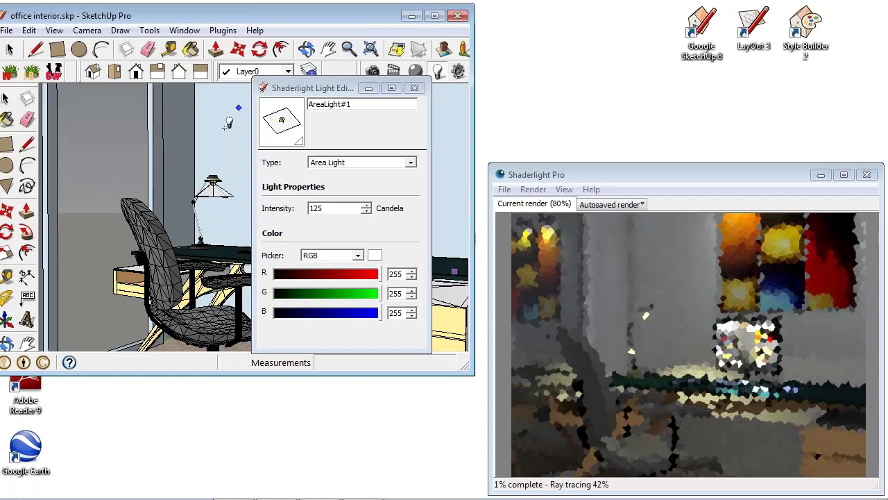
left_click(9, 49)
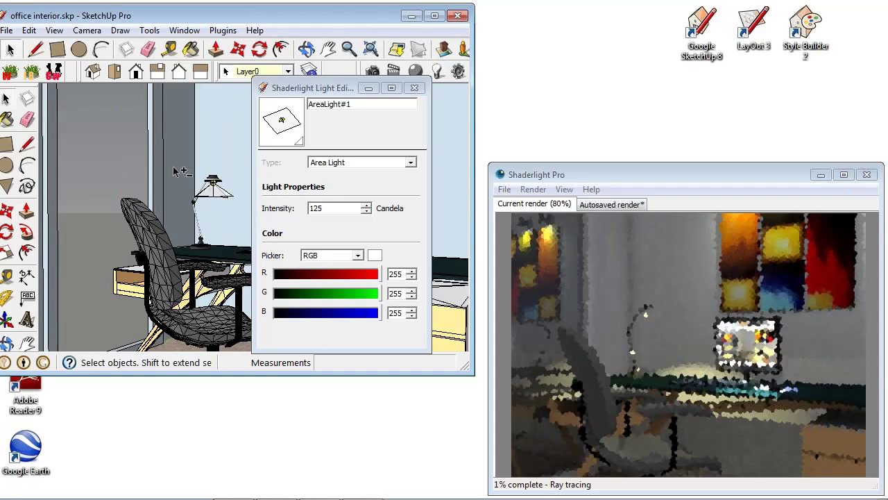
middle_click_drag(175, 171, 154, 233)
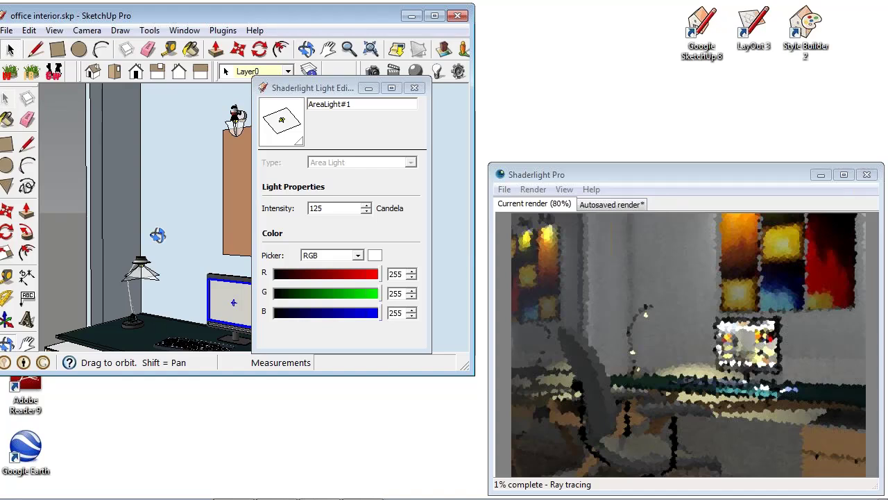
scroll(153, 230, "down", 2)
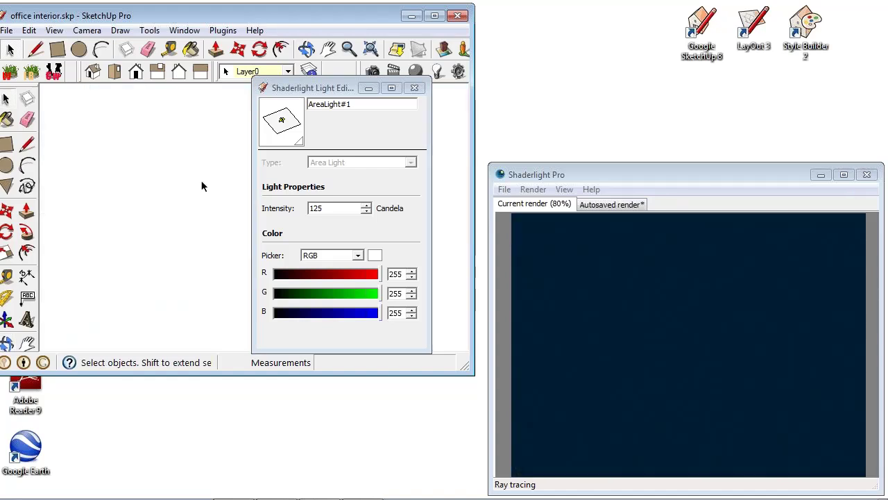
left_click(414, 87)
Delete the light placed just below the globe ceiling lamp.
mouse_move(283, 264)
middle_mouse_down("shift")
mouse_move(288, 127)
mouse_move(285, 175)
mouse_move(328, 127)
middle_mouse_up("shift")
middle_click_drag(229, 258, 312, 169, "shift")
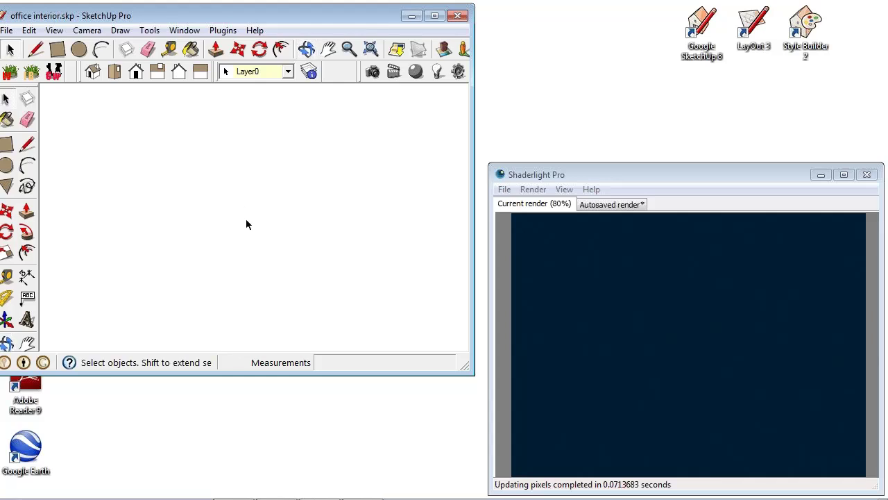
scroll(246, 219, "down", 5)
scroll(245, 219, "down", 5)
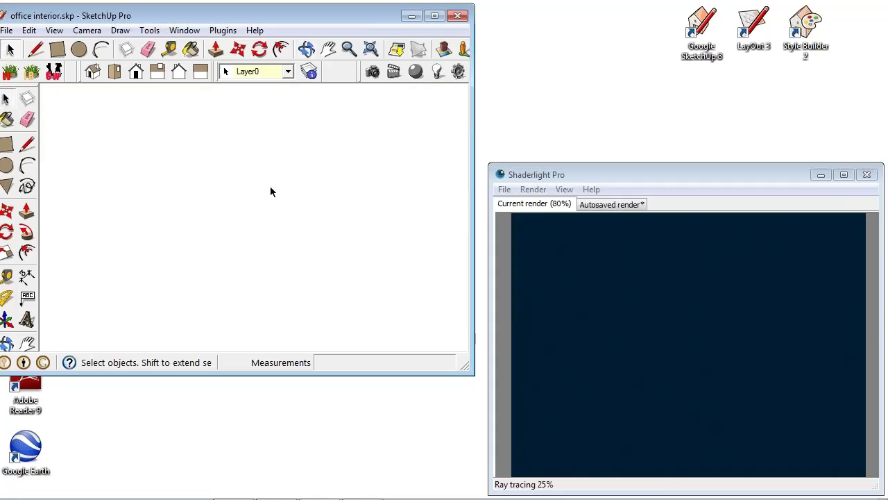
scroll(270, 186, "up", 3)
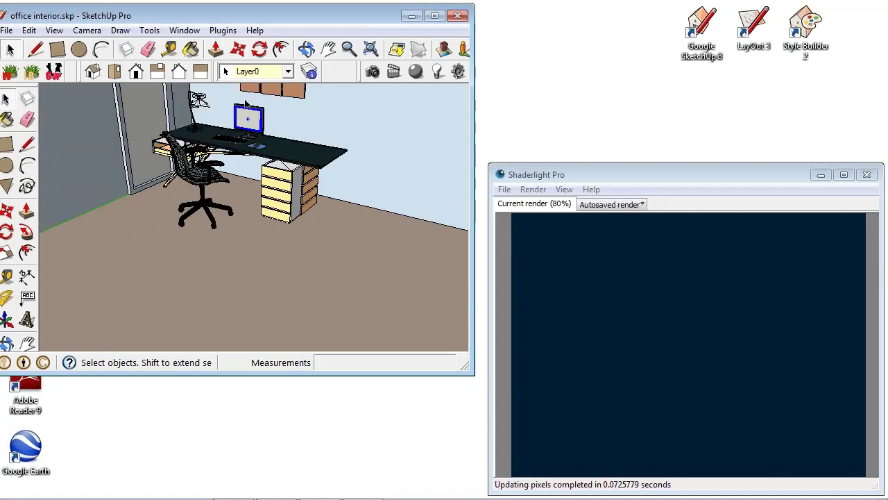
middle_click_drag(245, 103, 255, 181)
middle_click_drag(251, 237, 222, 208)
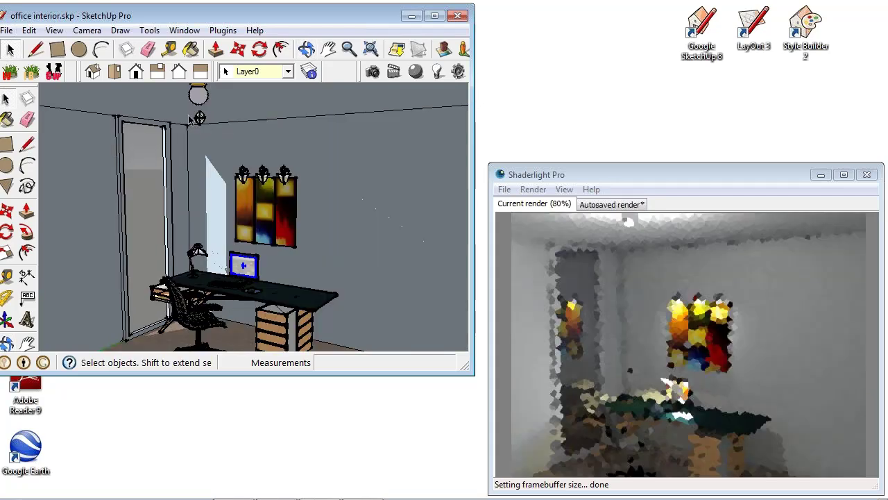
left_click(200, 118)
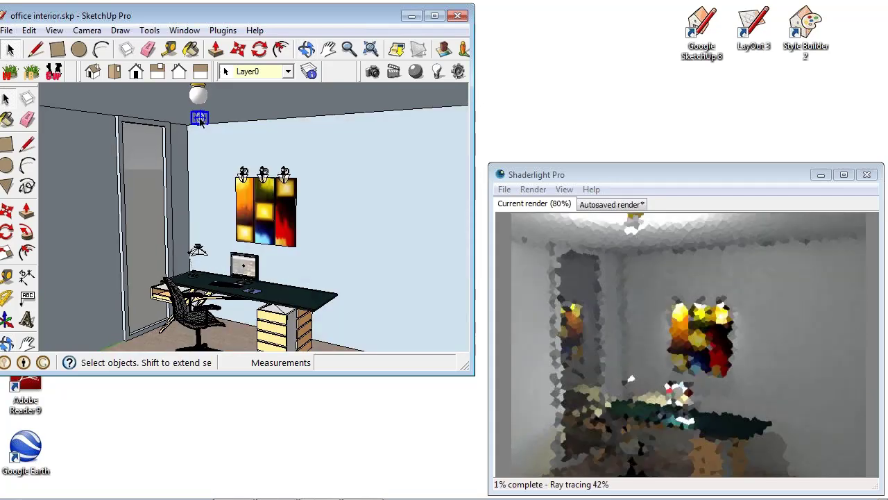
key("Delete")
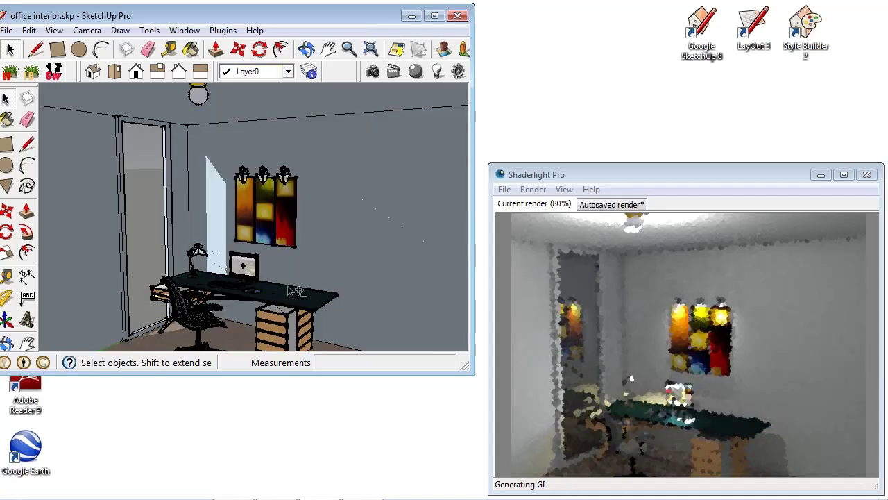
Examine the monitor light's effect on the desk in the render from low and raised viewpoints.
middle_click_drag(296, 289, 289, 233, "shift")
scroll(289, 232, "up", 6)
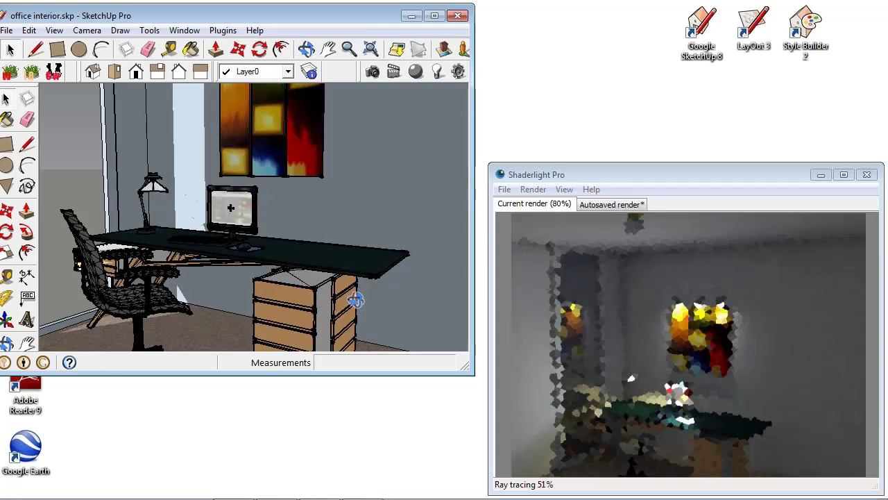
middle_click_drag(357, 301, 373, 248)
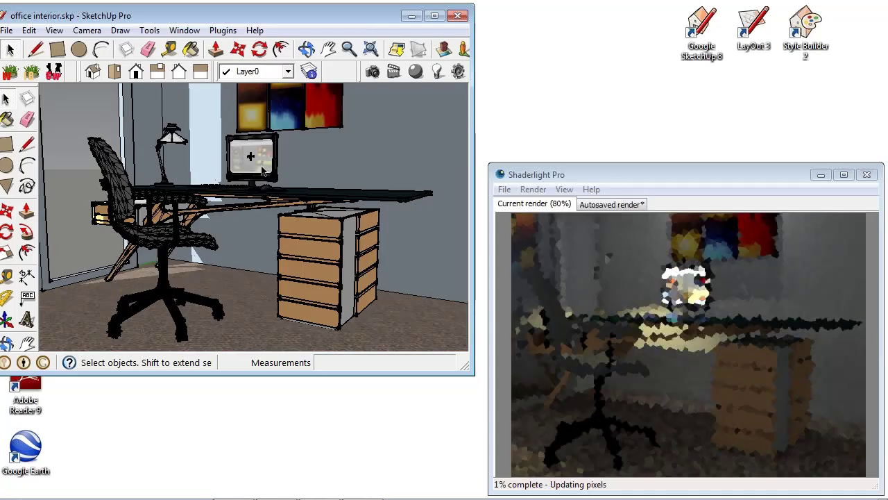
scroll(275, 169, "down", 2)
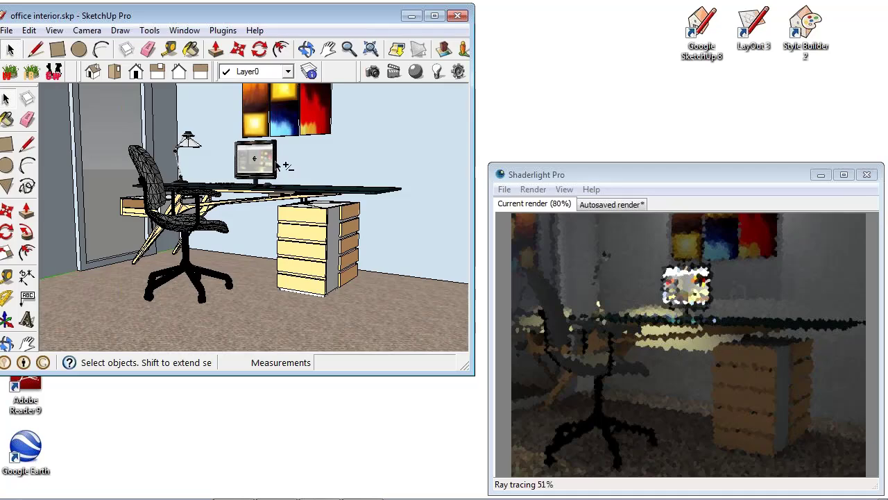
mouse_move(281, 167)
middle_mouse_down()
mouse_move(275, 211)
mouse_move(290, 263)
mouse_move(276, 248)
mouse_move(272, 219)
mouse_move(289, 225)
middle_mouse_up()
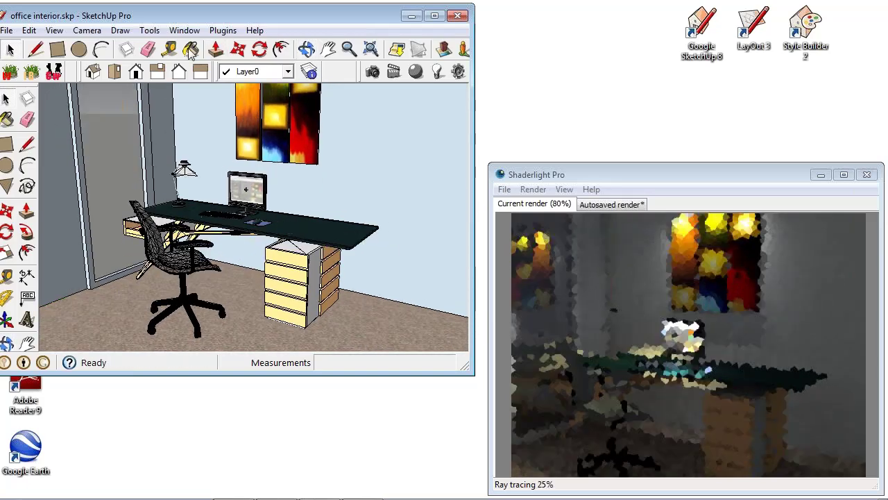
Try to sample the desktop's material with the paint tool, and close the materials browser.
left_click(191, 50)
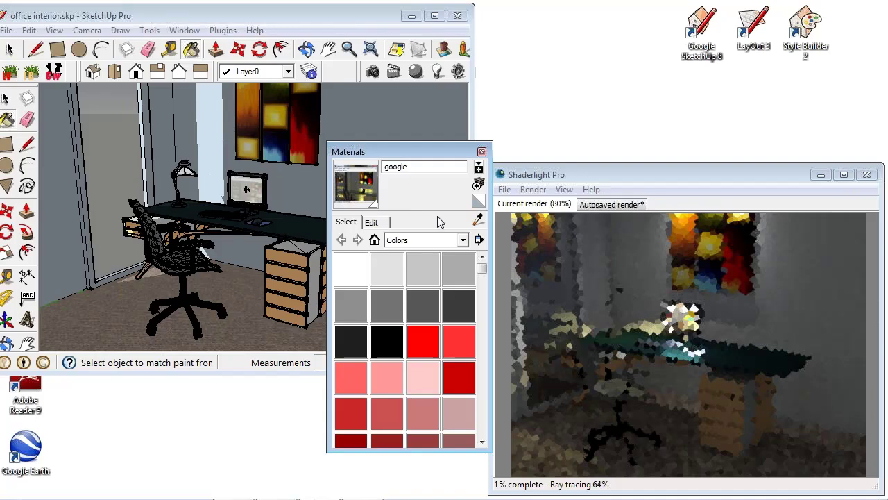
left_click(478, 219)
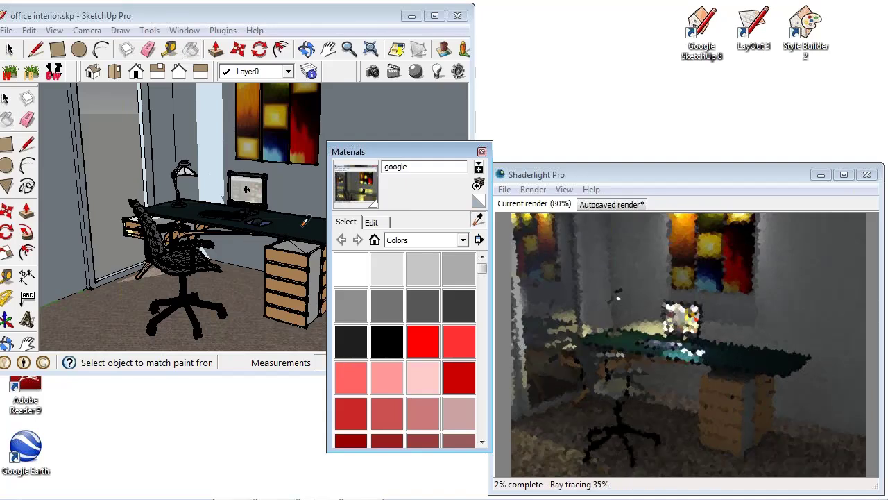
left_click(312, 224)
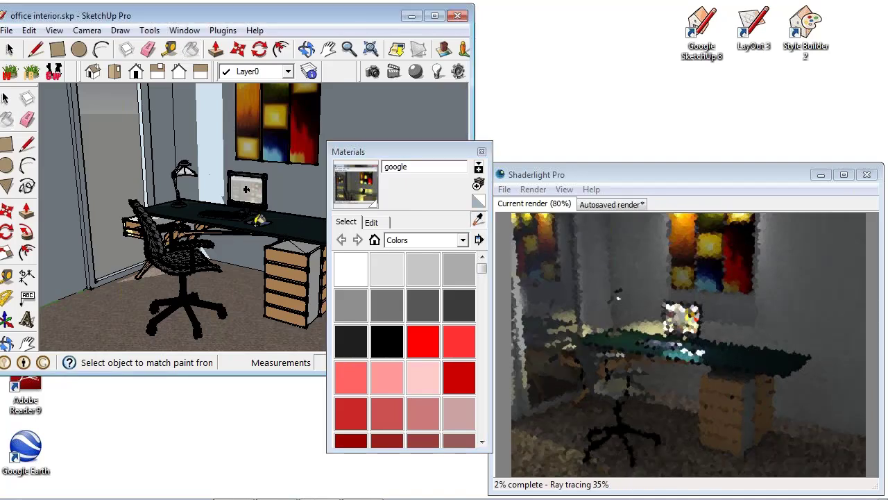
left_click(482, 151)
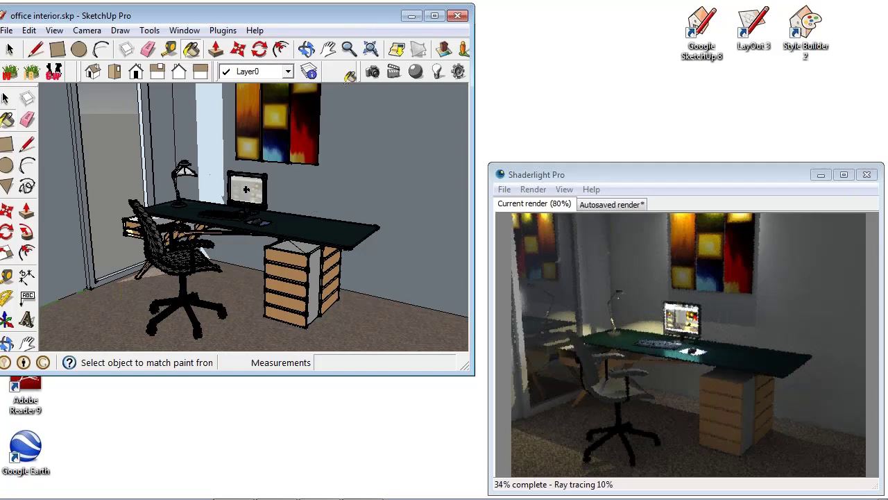
Switch to the PowerPoint webinar presentation, start its slide show, and advance past the system requirements to the Shaderlight Free Trial slide.
mouse_move(299, 494)
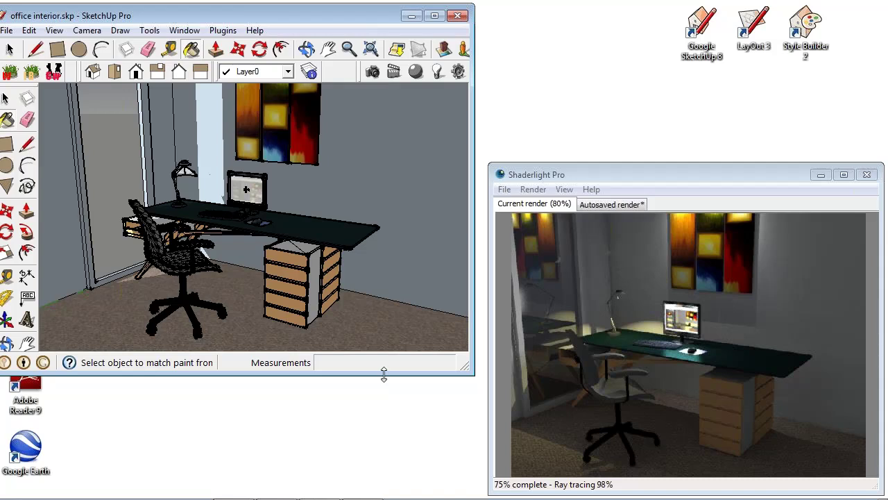
mouse_move(379, 497)
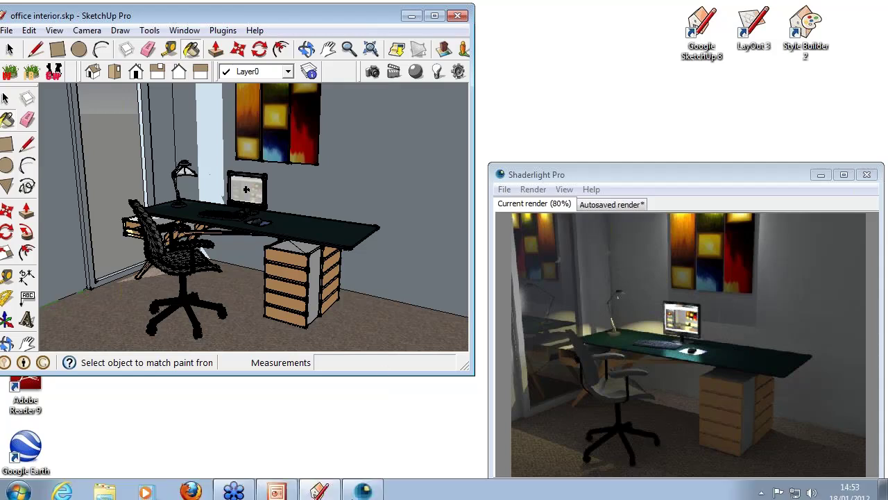
left_click(290, 489)
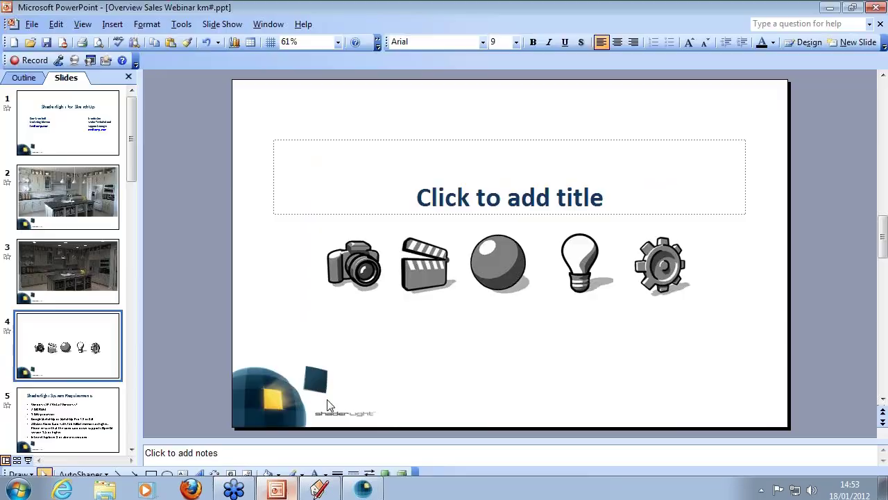
key("F5")
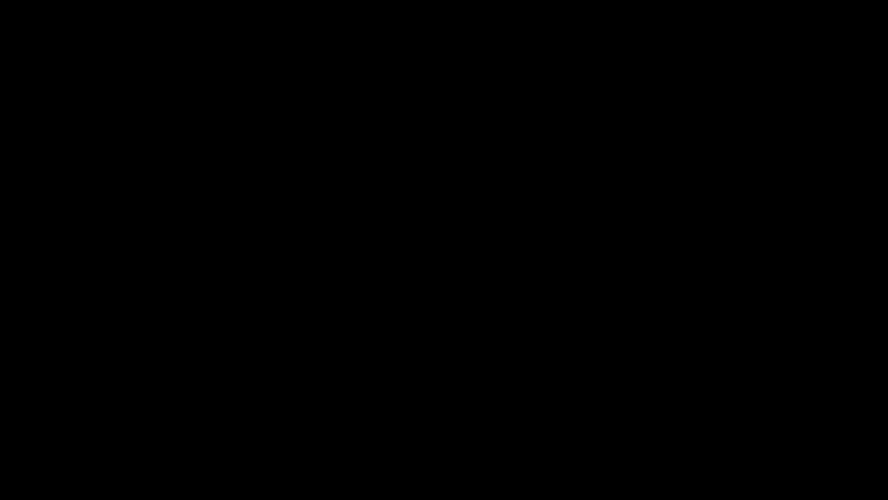
key("space")
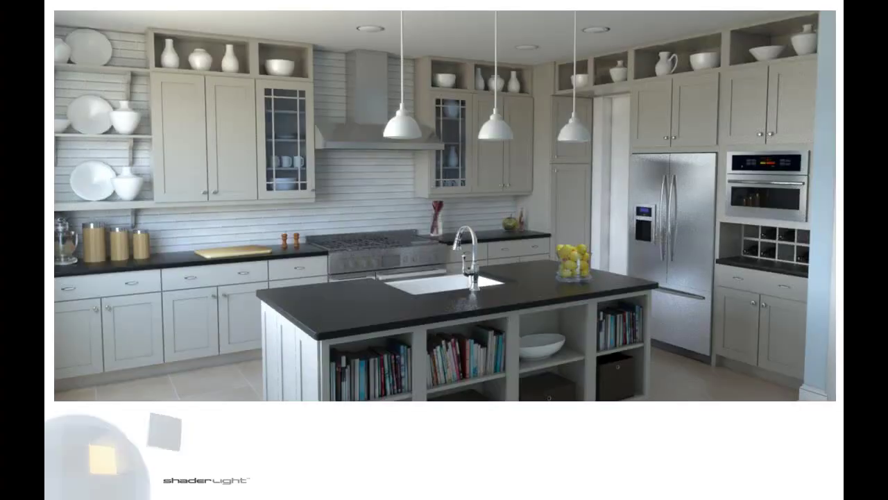
key("Right")
key("Right")
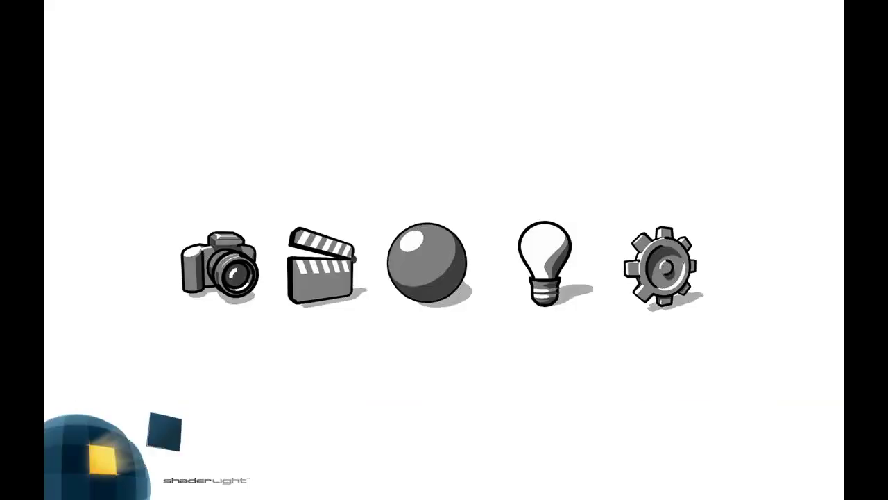
key("Right")
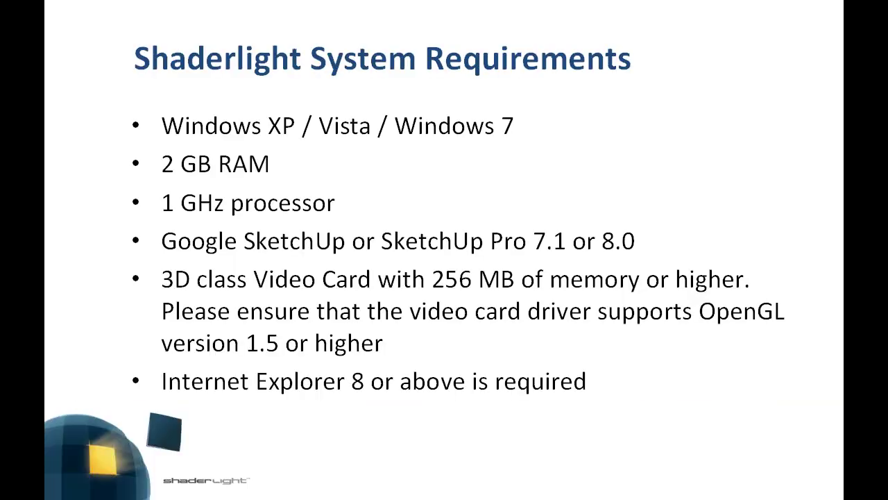
key("Right")
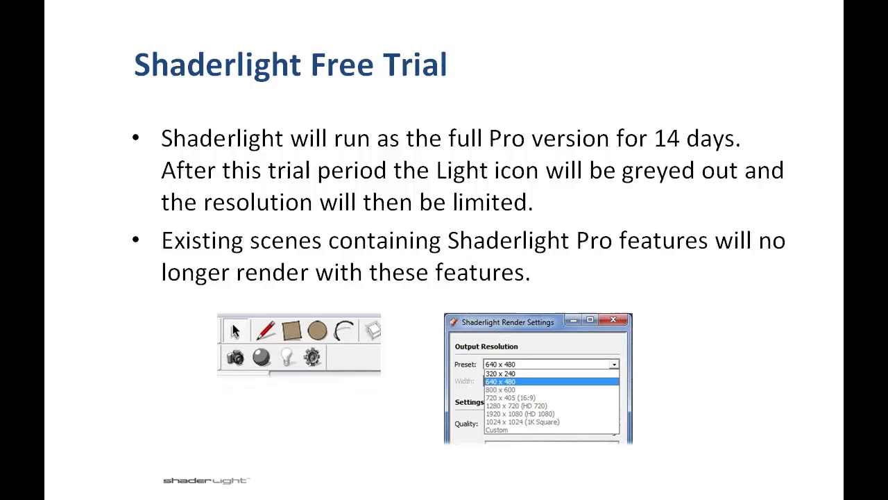